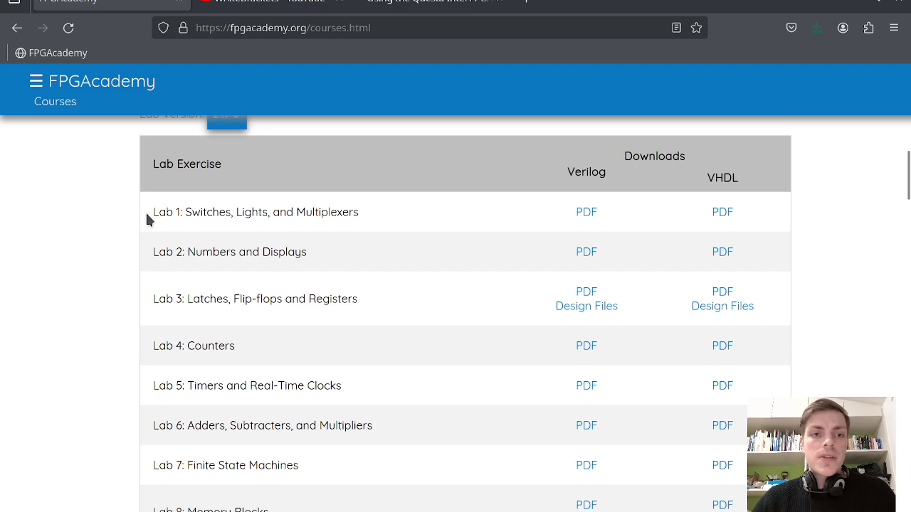
# Step: Review the first two lab exercises in the FPGAcademy course list and the WhiteBrackets channel's videos
pyautogui.moveTo(148, 219); pyautogui.dragTo(176, 209)
pyautogui.moveTo(150, 261); pyautogui.dragTo(182, 256)
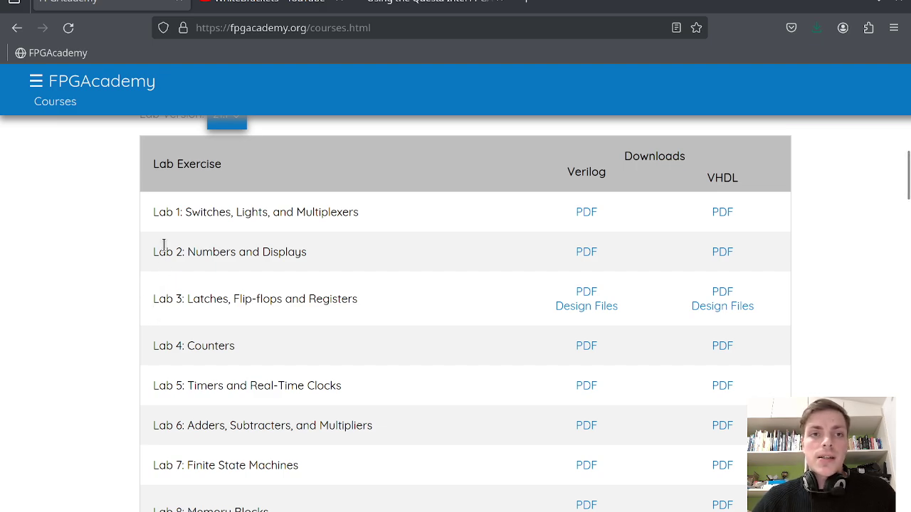
pyautogui.click(254, 8)
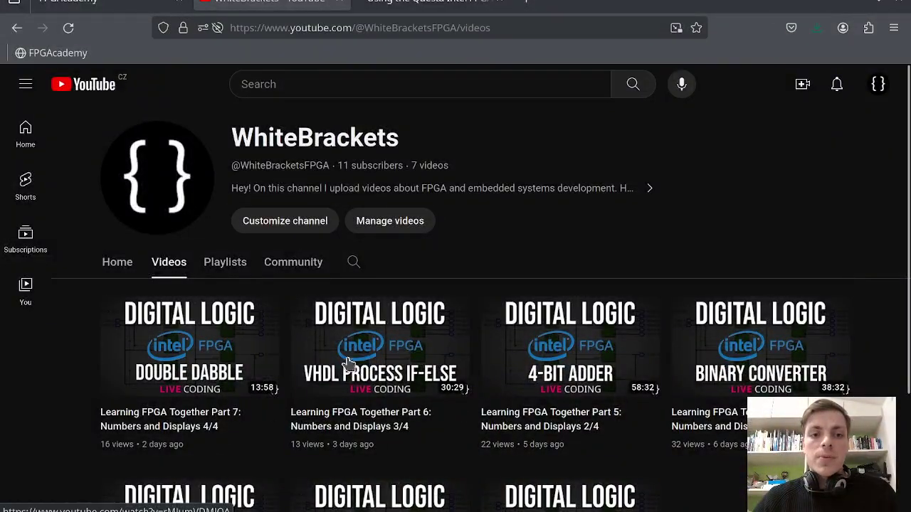
pyautogui.moveTo(381, 367)
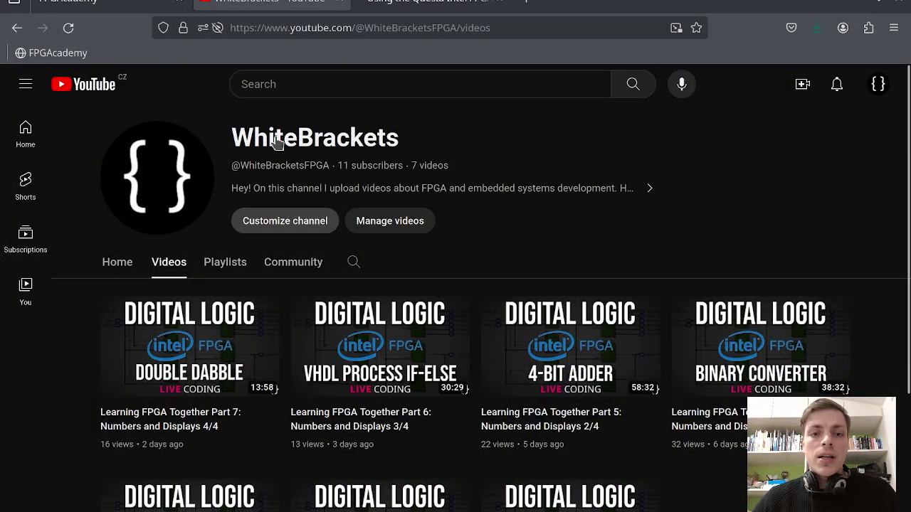
pyautogui.click(147, 3)
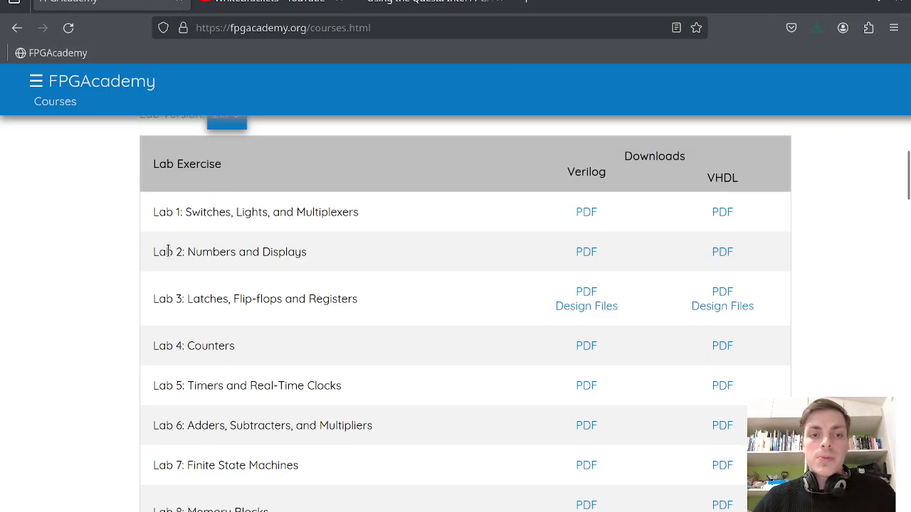
# Step: Close the WhiteBrackets YouTube page and glance at the Questa testbench PDF before returning to FPGAcademy
pyautogui.click(339, 2)
pyautogui.click(315, 10)
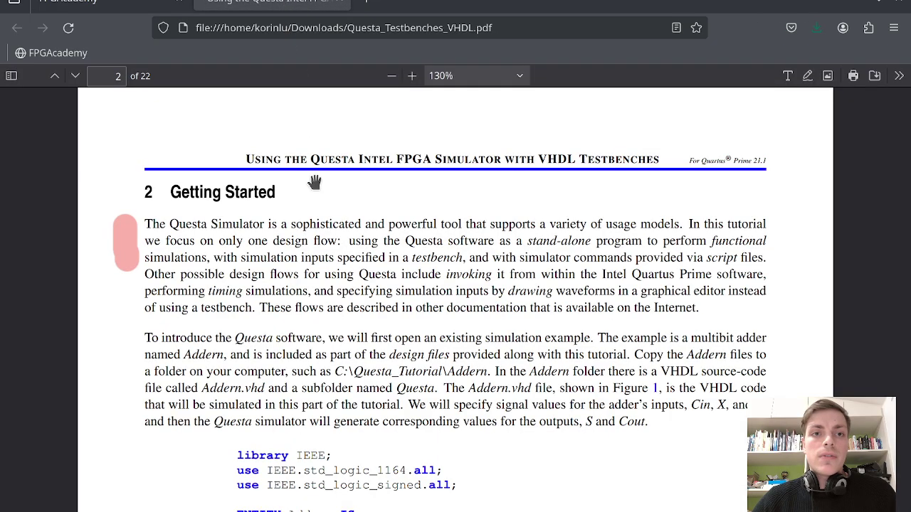
pyautogui.scroll(5, 345, 269)
pyautogui.hotkey('ctrl', 'shift', 'Tab')
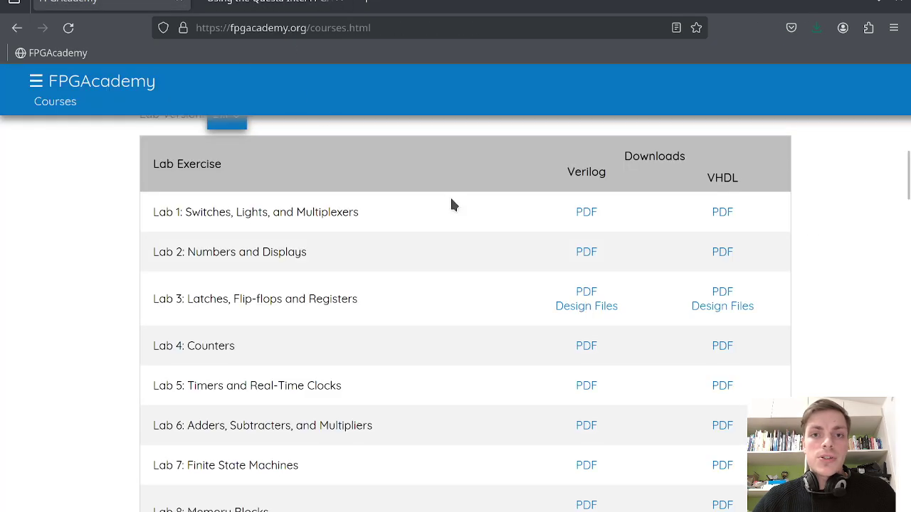
# Step: Open the FPGAcademy Tutorials page and collapse the Digital Logic Hardware Design section
pyautogui.scroll(6, 451, 204)
pyautogui.scroll(3, 542, 239)
pyautogui.click(600, 135)
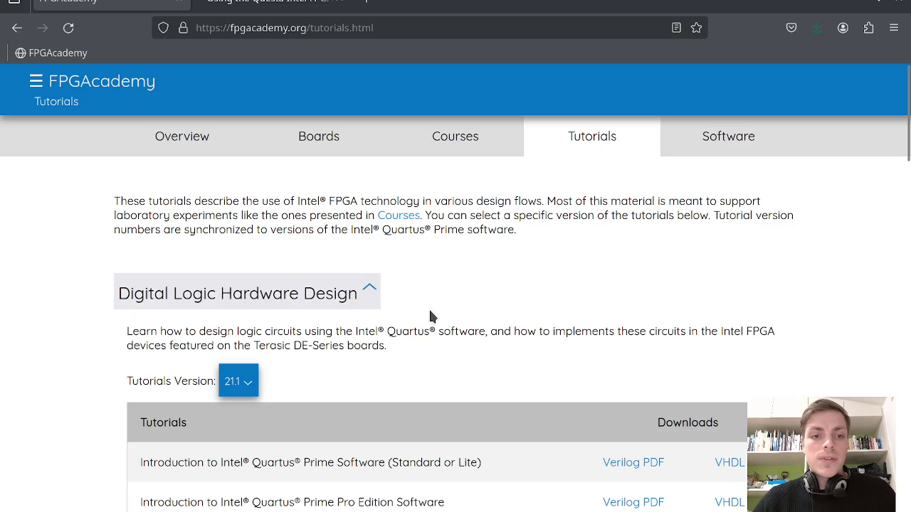
pyautogui.click(306, 299)
pyautogui.scroll(-2, 306, 299)
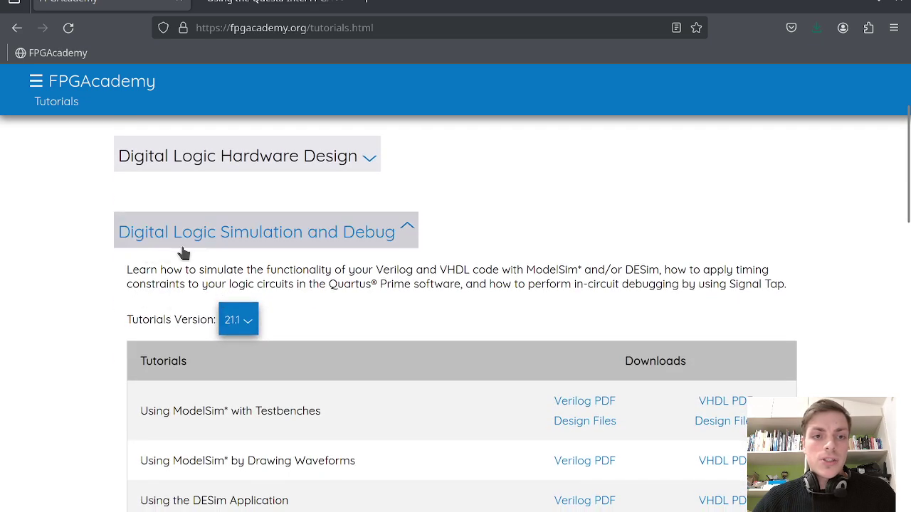
pyautogui.scroll(2, 390, 244)
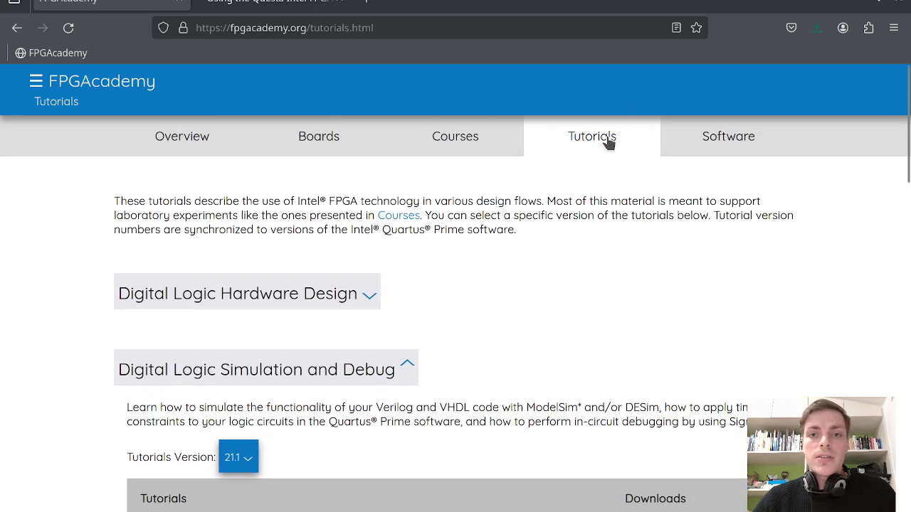
# Step: Locate the "Using Questa with Testbenches" entry among the Digital Logic Simulation and Debug tutorials
pyautogui.scroll(-6, 434, 225)
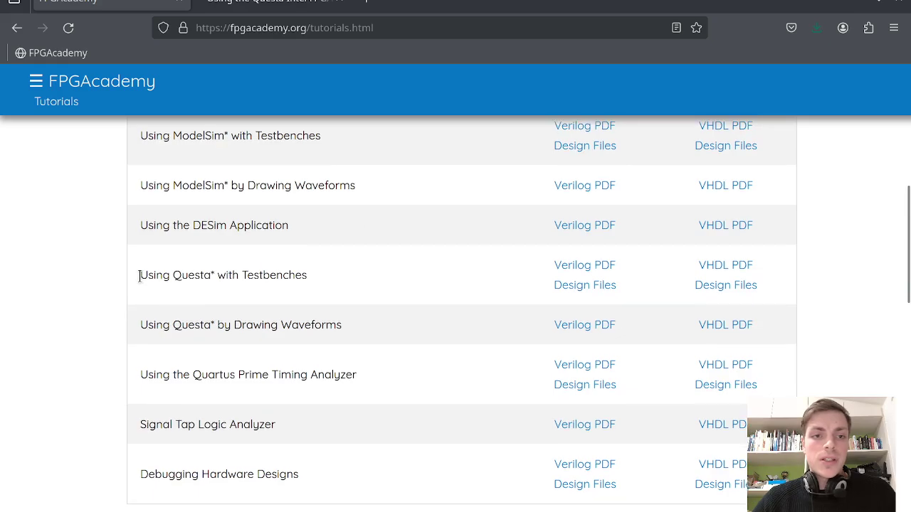
pyautogui.moveTo(138, 276); pyautogui.dragTo(319, 282)
pyautogui.click(320, 287)
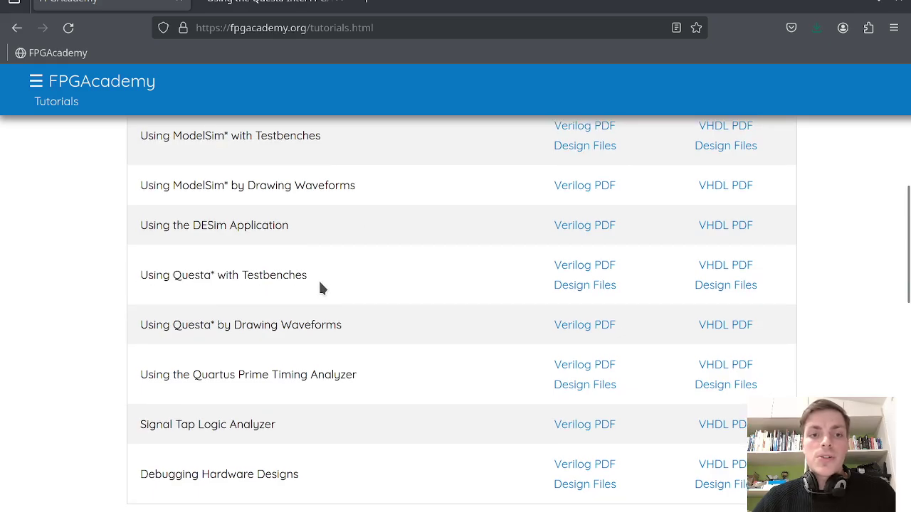
pyautogui.scroll(2, 313, 299)
pyautogui.scroll(-2, 311, 297)
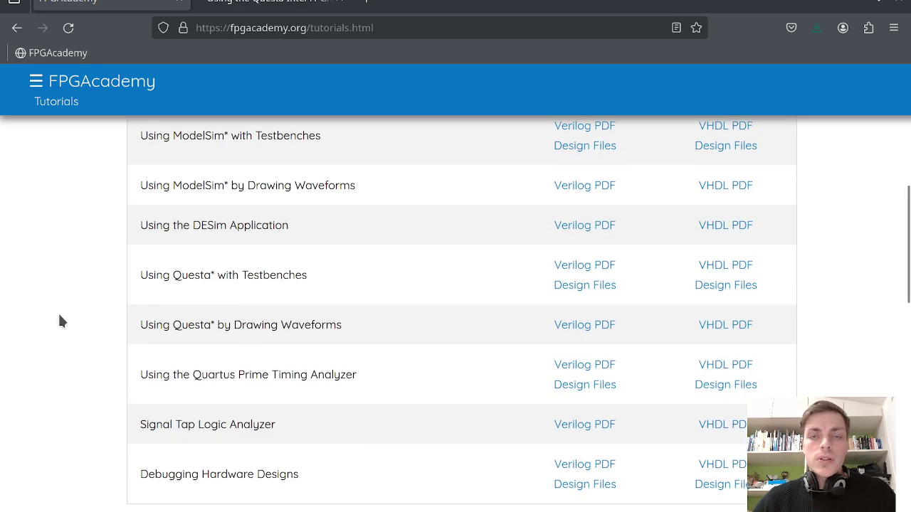
pyautogui.scroll(2, 62, 324)
pyautogui.scroll(-2, 70, 329)
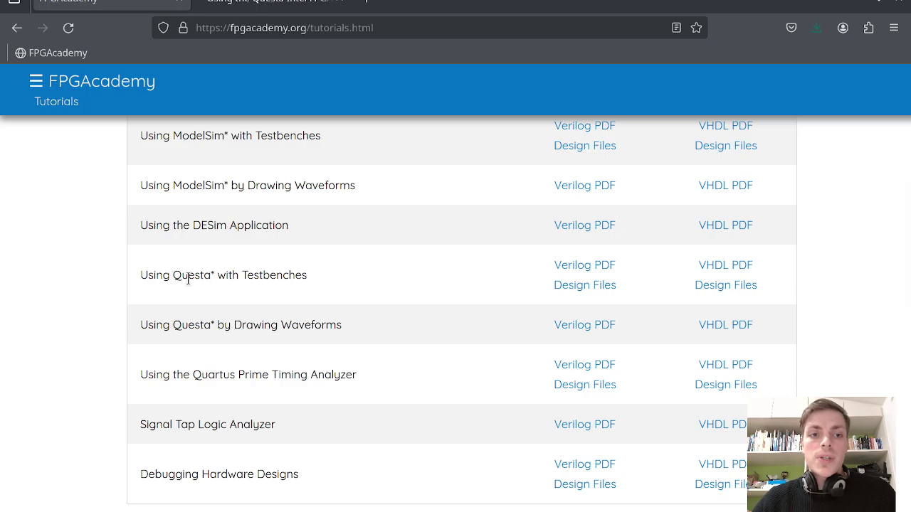
# Step: Read the Questa testbench PDF from its requirements through Getting Started, including the multibit adder's VHDL code and the three simulation files' description
pyautogui.click(271, 6)
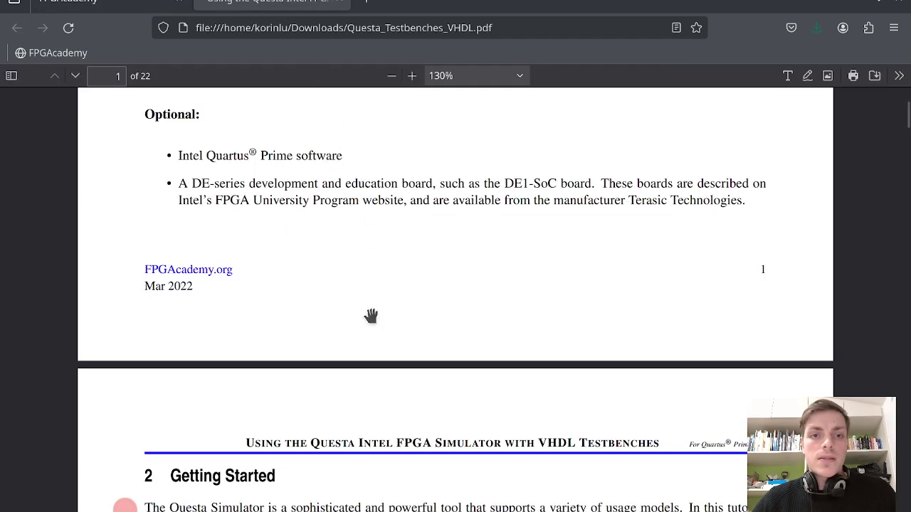
pyautogui.scroll(-10, 426, 273)
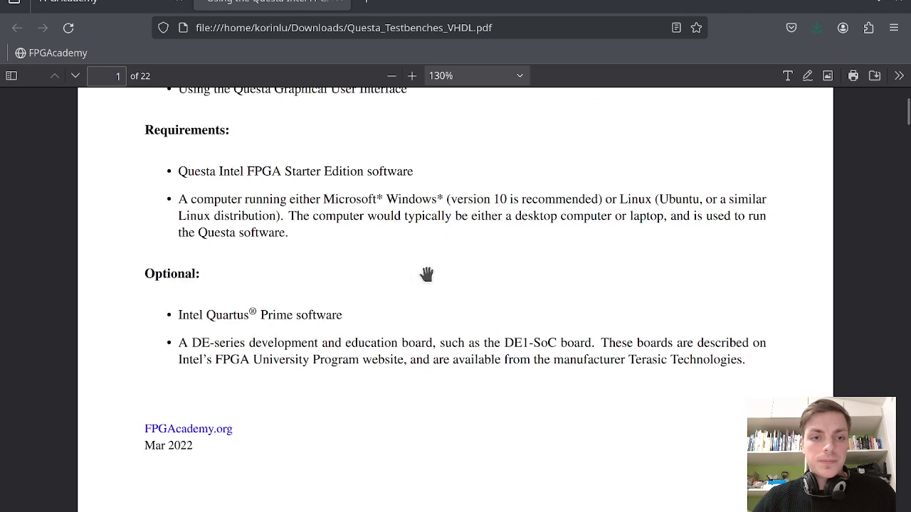
pyautogui.scroll(-3, 213, 300)
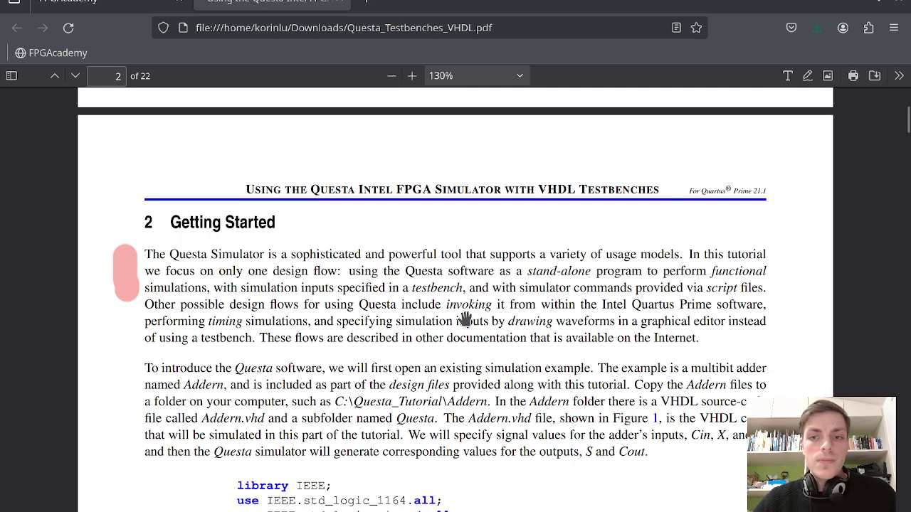
pyautogui.scroll(-3, 460, 322)
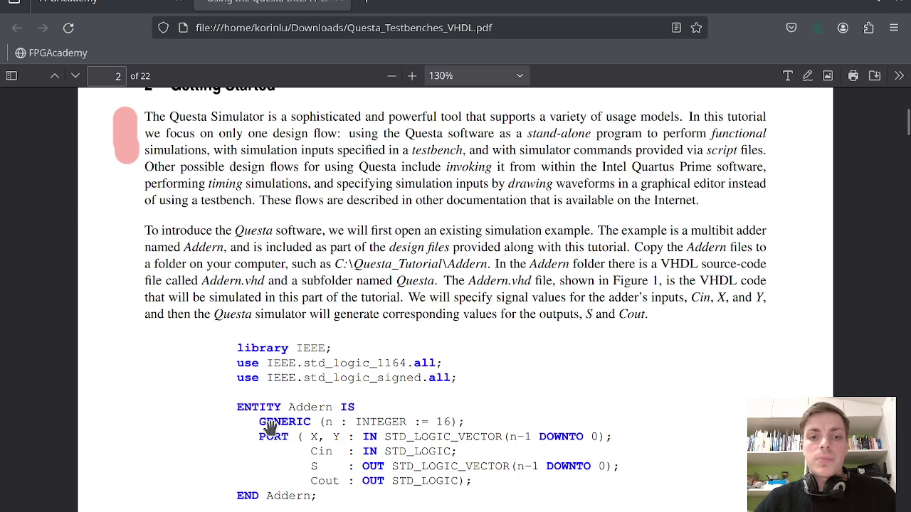
pyautogui.scroll(-6, 370, 341)
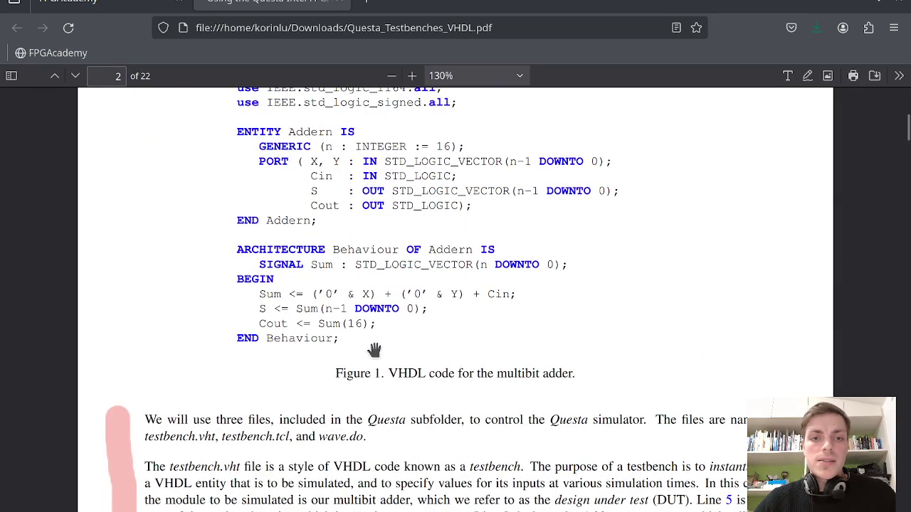
pyautogui.scroll(3, 429, 184)
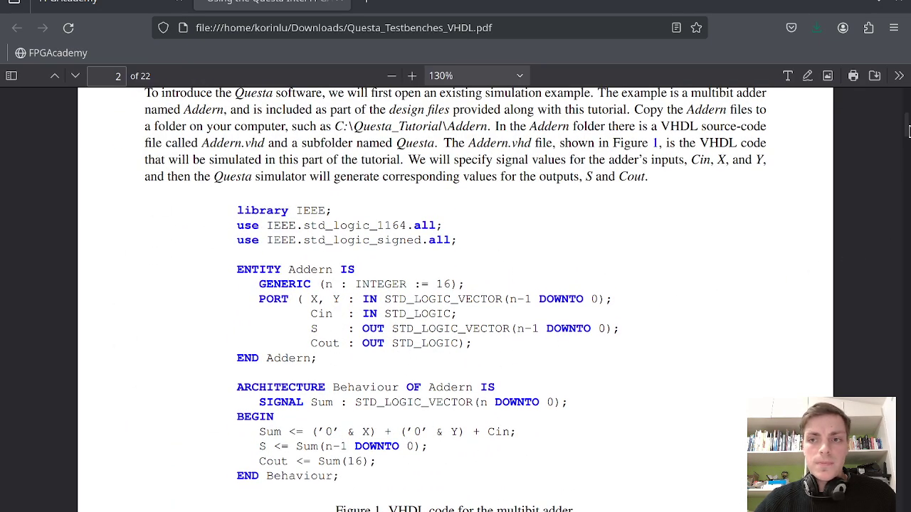
pyautogui.scroll(-2, 380, 316)
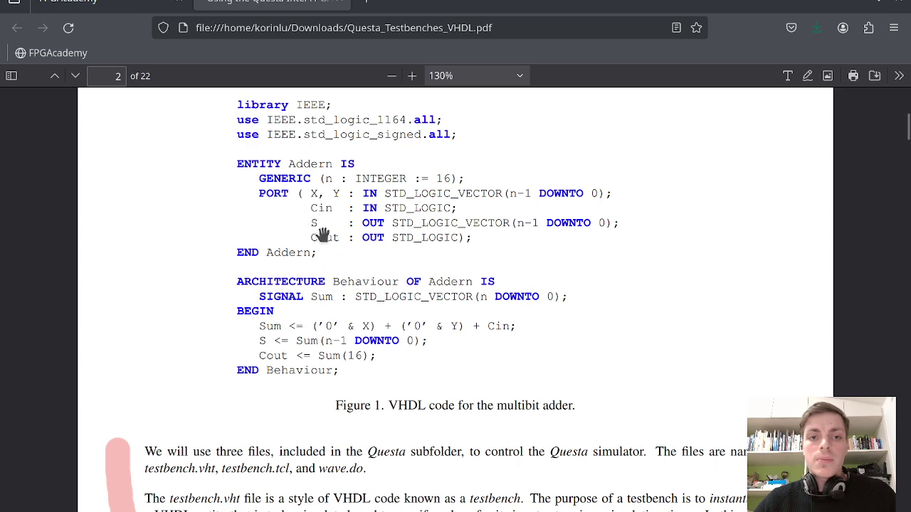
pyautogui.scroll(-1, 356, 305)
pyautogui.scroll(-7, 356, 304)
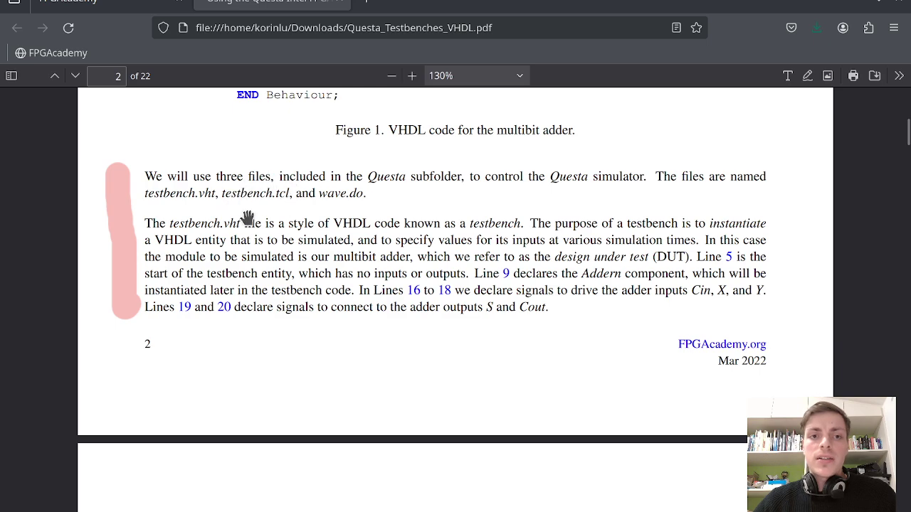
pyautogui.scroll(3, 281, 271)
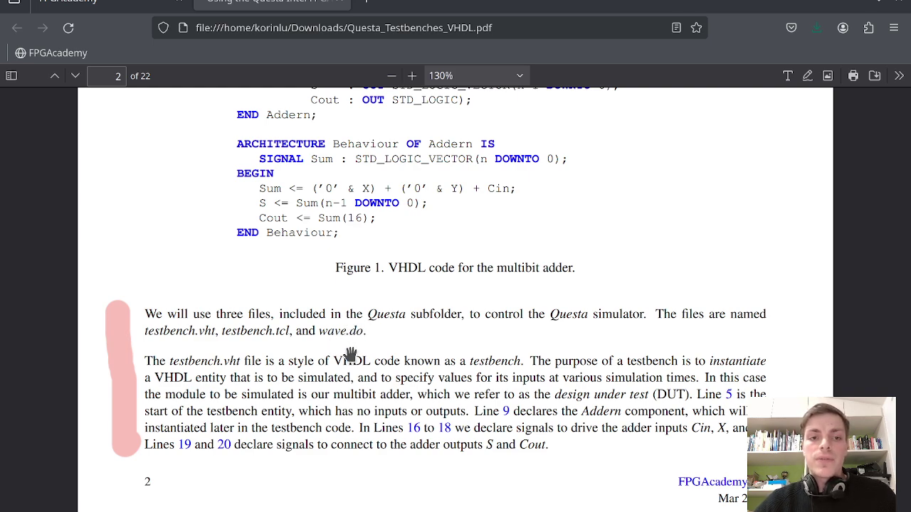
pyautogui.scroll(-3, 354, 353)
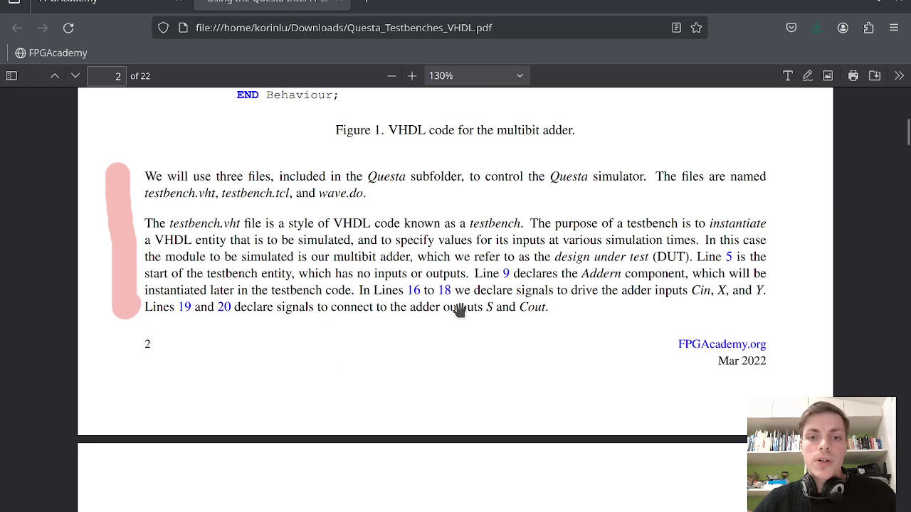
# Step: Examine the VHDL testbench code in Figure 2, its explanation, and the following instructions for opening Questa and navigating with cd
pyautogui.scroll(-7, 459, 311)
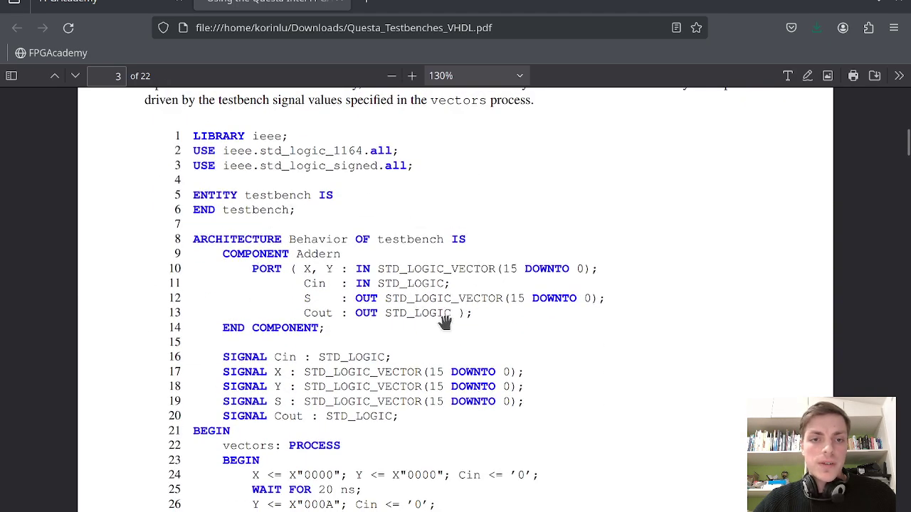
pyautogui.scroll(-3, 442, 327)
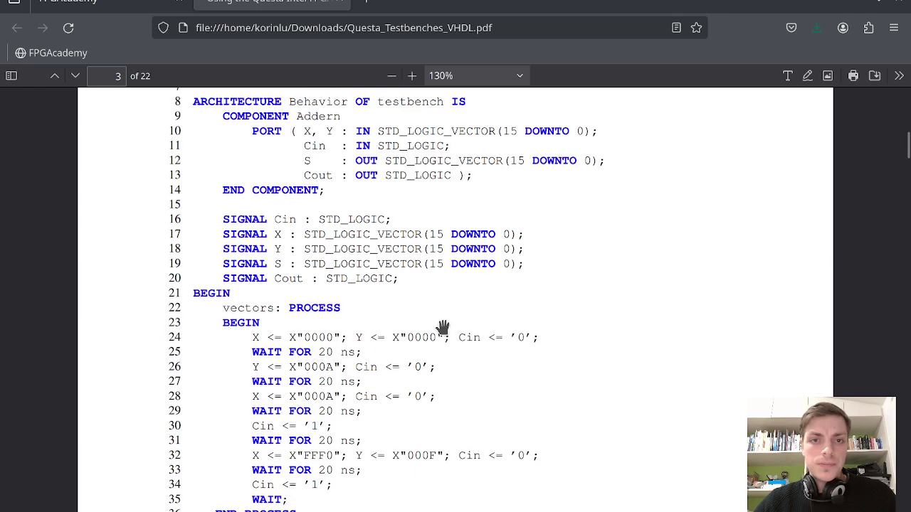
pyautogui.scroll(3, 443, 327)
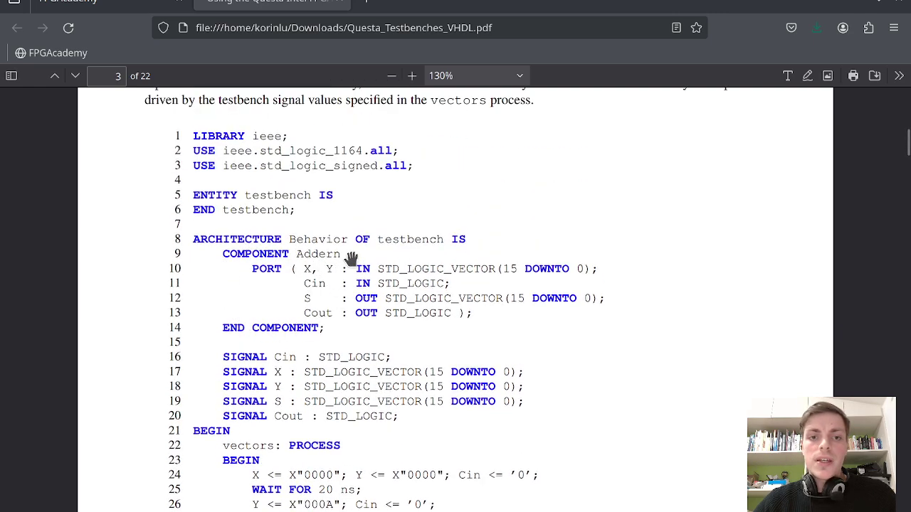
pyautogui.scroll(-3, 306, 274)
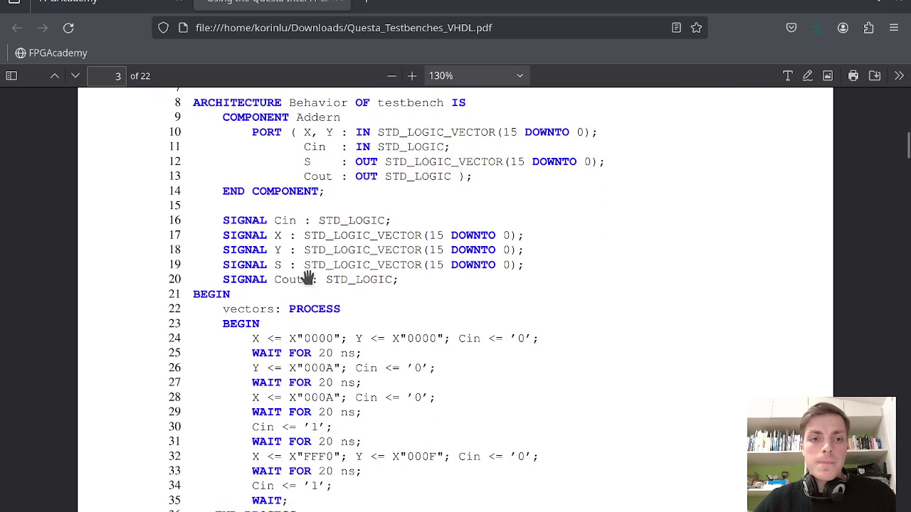
pyautogui.scroll(3, 281, 279)
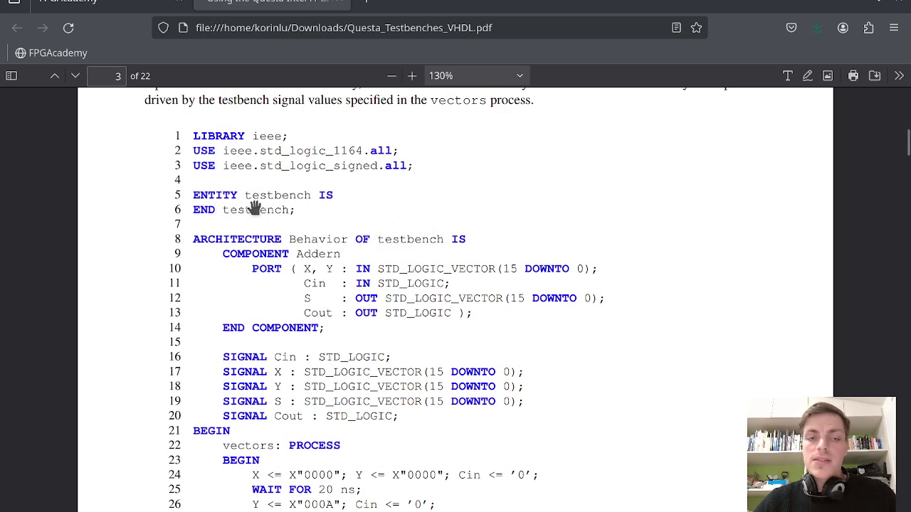
pyautogui.scroll(-4, 255, 210)
pyautogui.scroll(12, 372, 258)
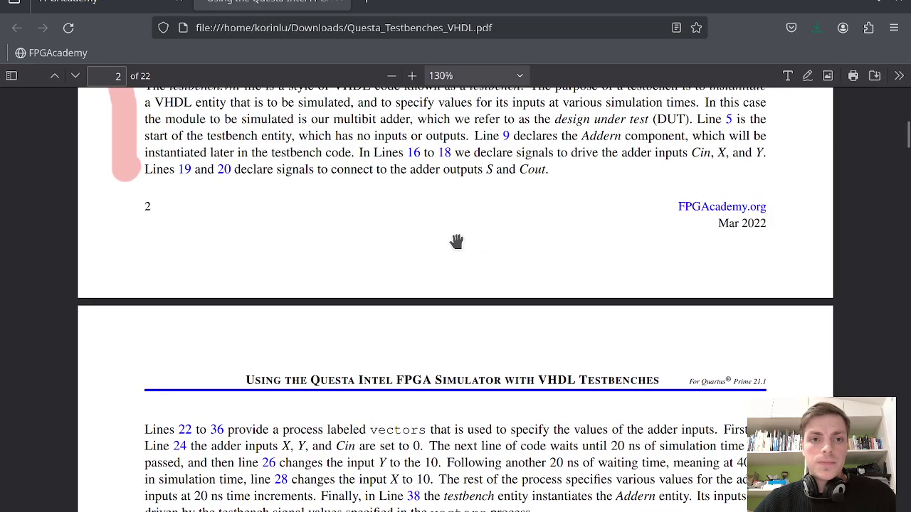
pyautogui.scroll(-10, 457, 242)
pyautogui.scroll(-6, 456, 242)
pyautogui.scroll(12, 452, 244)
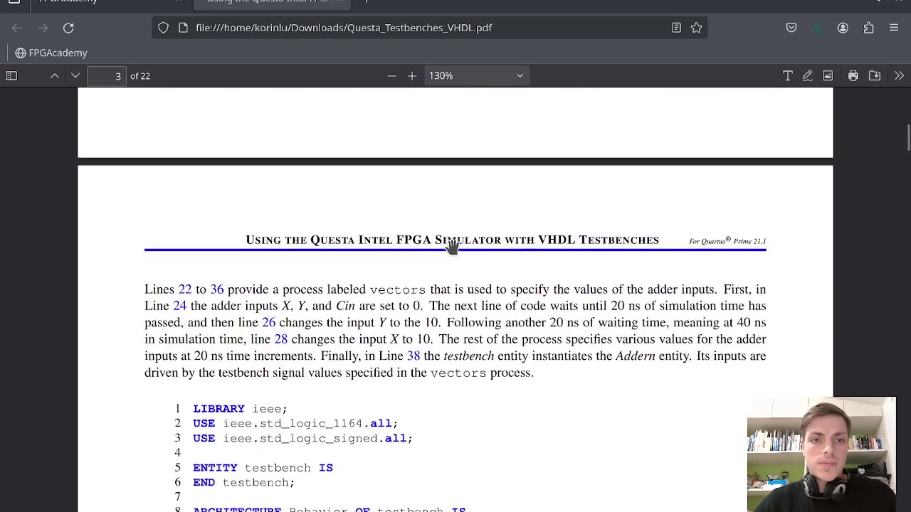
pyautogui.scroll(-12, 452, 246)
pyautogui.scroll(3, 452, 247)
pyautogui.scroll(-3, 366, 294)
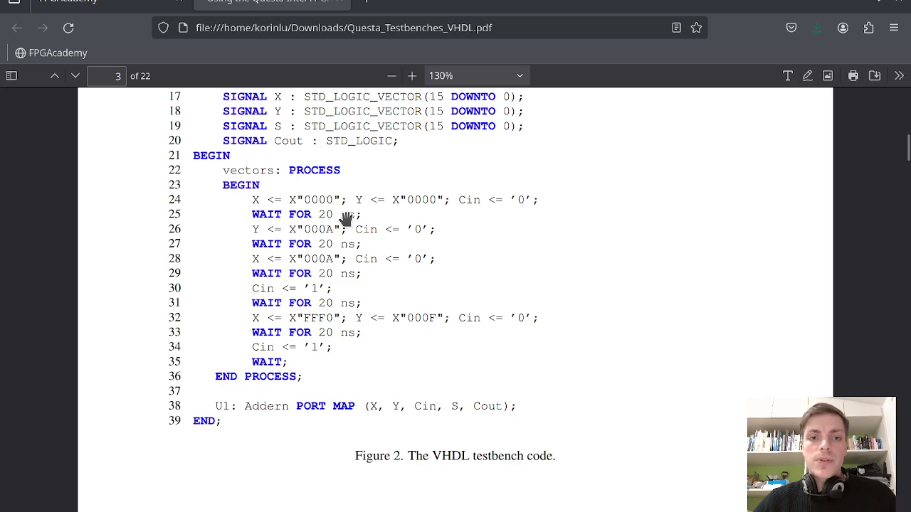
pyautogui.scroll(-5, 350, 245)
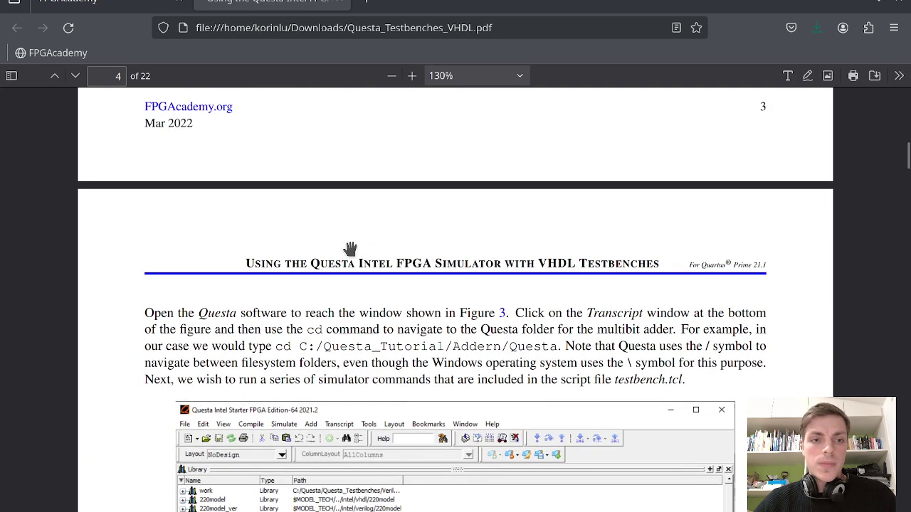
pyautogui.scroll(-3, 349, 248)
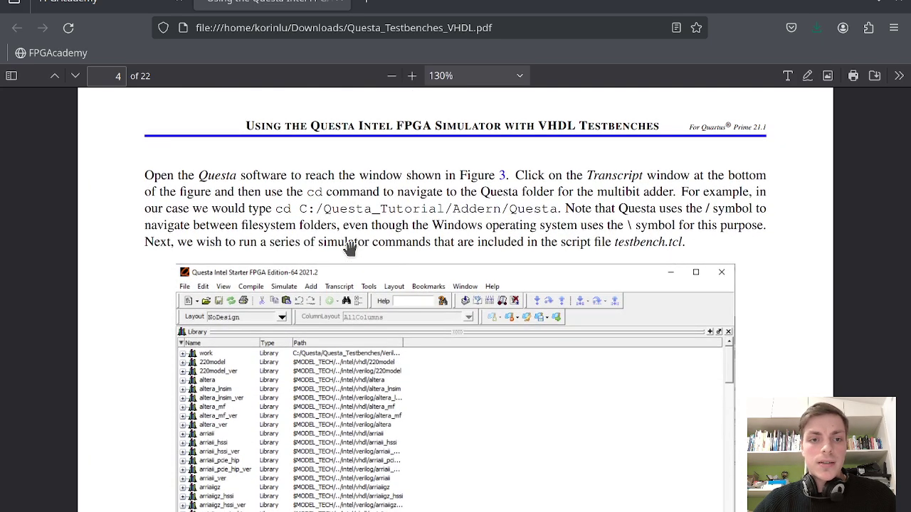
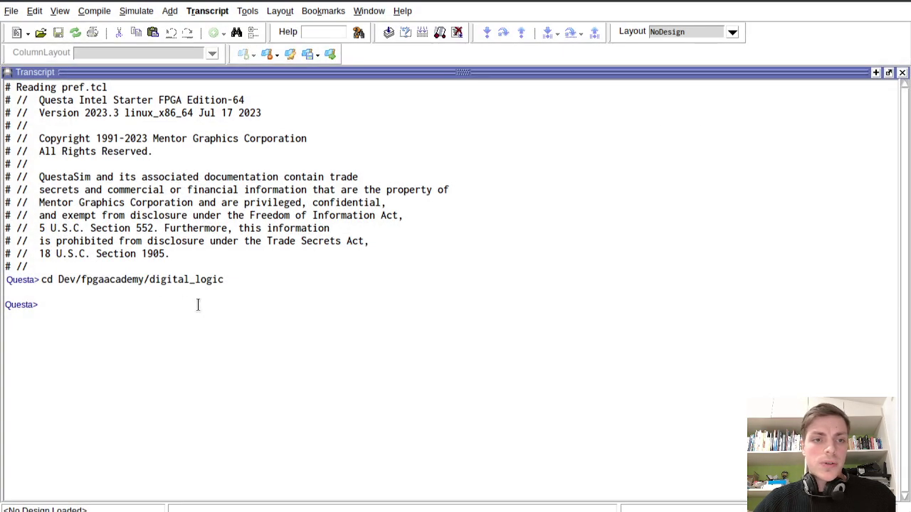
pyautogui.write('cd')
pyautogui.press('BackSpace')
pyautogui.press('BackSpace')
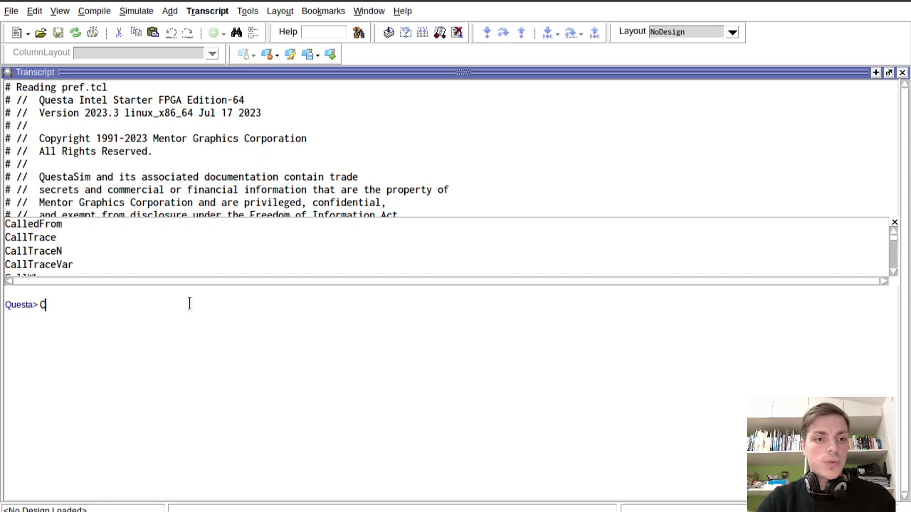
# Step: Change Questa's working directory to Dev/fpgaacademy/digital_logic and list its contents
pyautogui.write('d ')
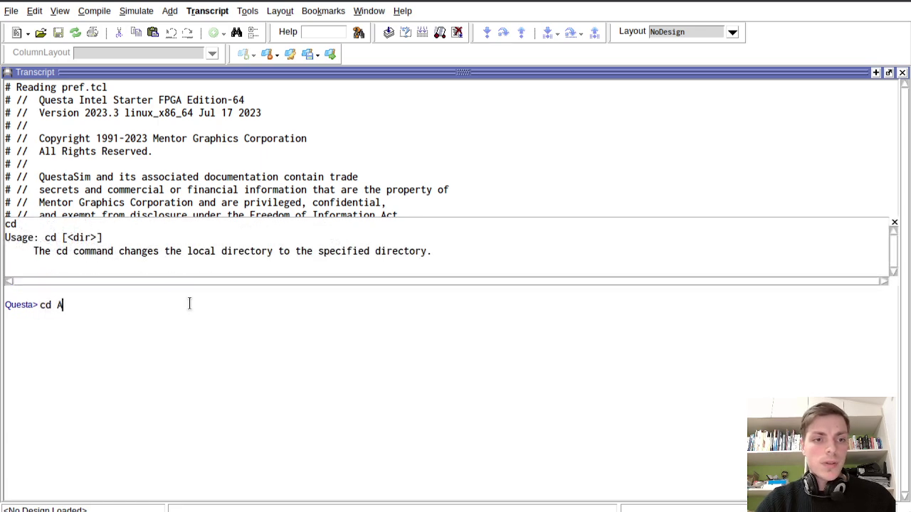
pyautogui.write('A')
pyautogui.press('BackSpace')
pyautogui.press('BackSpace')
pyautogui.press('BackSpace')
pyautogui.write('d Dev/fpgaacademy/digital_logic')
pyautogui.press('Return')
pyautogui.write('ls')
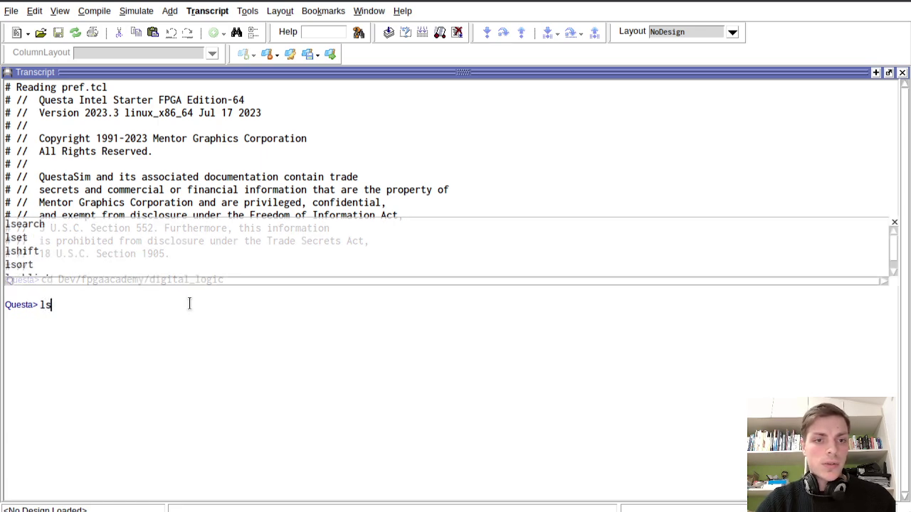
pyautogui.press('Return')
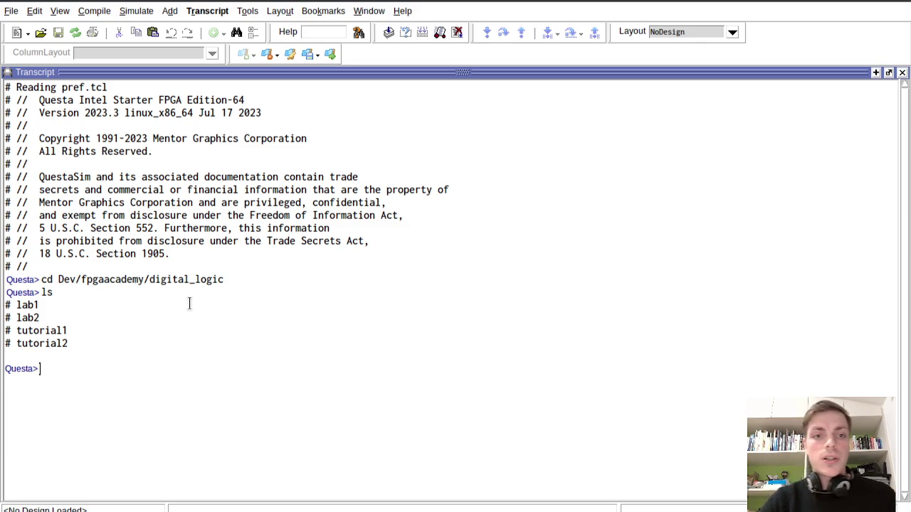
# Step: Change the working directory to tutorial2/Addern/Questa and list the files in it
pyautogui.write('cd tu')
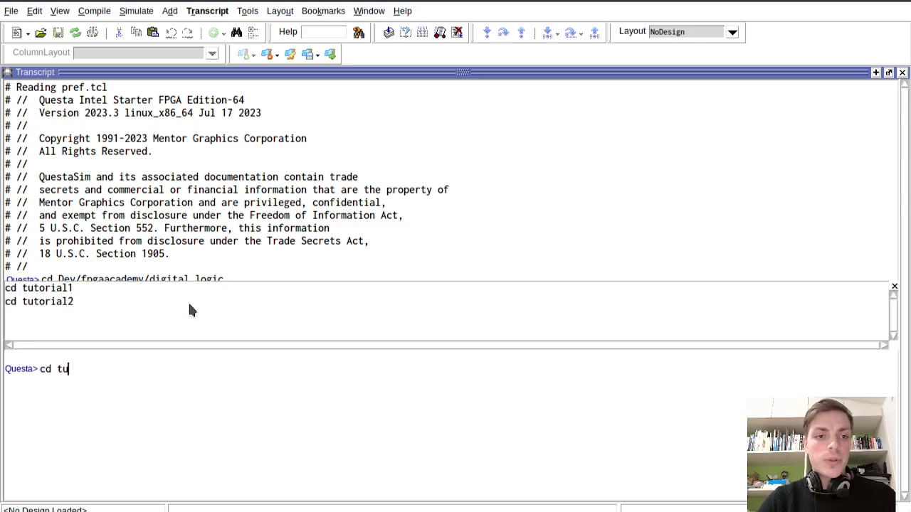
pyautogui.write('torial2/')
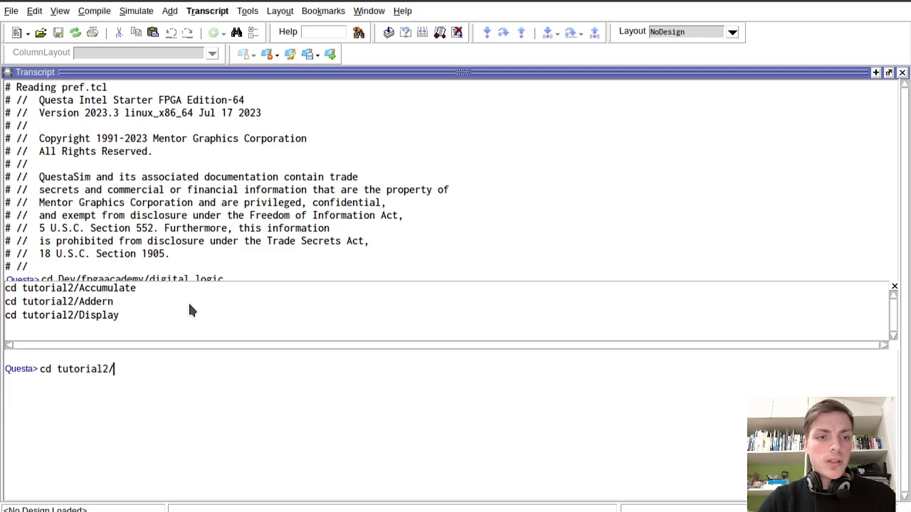
pyautogui.write('Add')
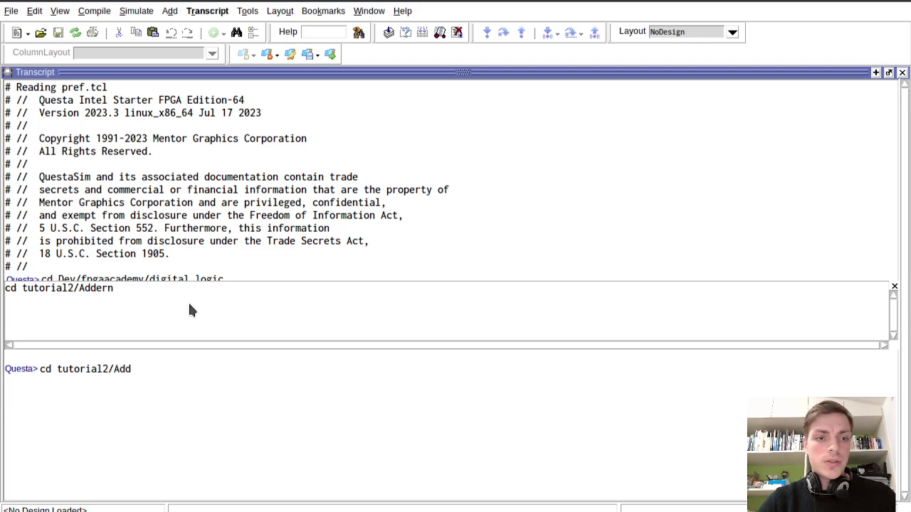
pyautogui.write('ern/')
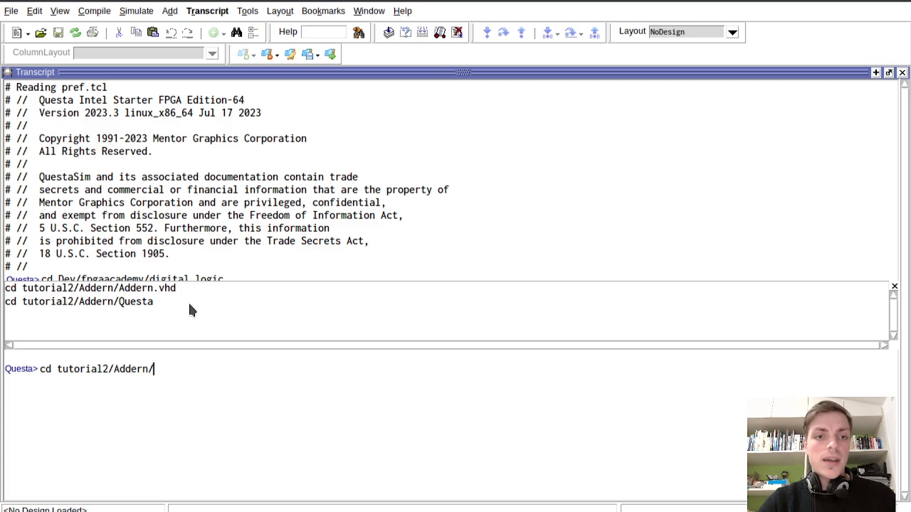
pyautogui.write('Q')
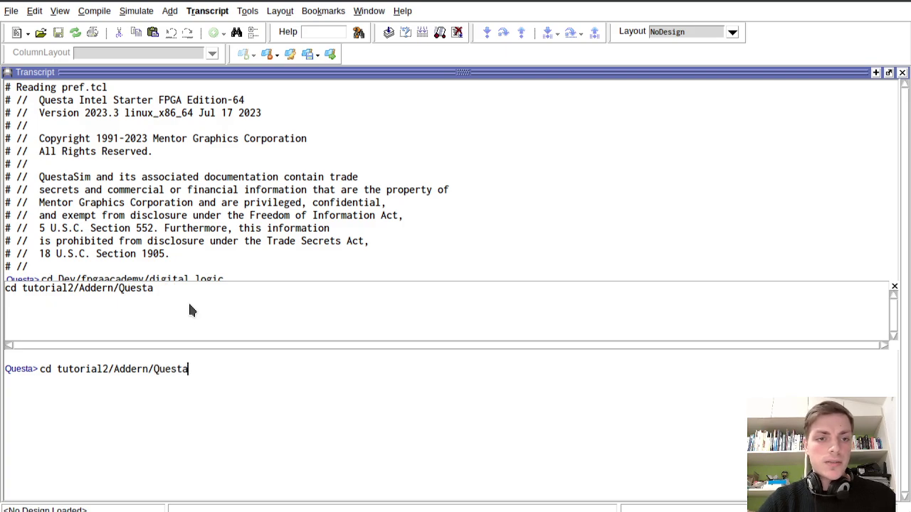
pyautogui.write('uesta')
pyautogui.press('Return')
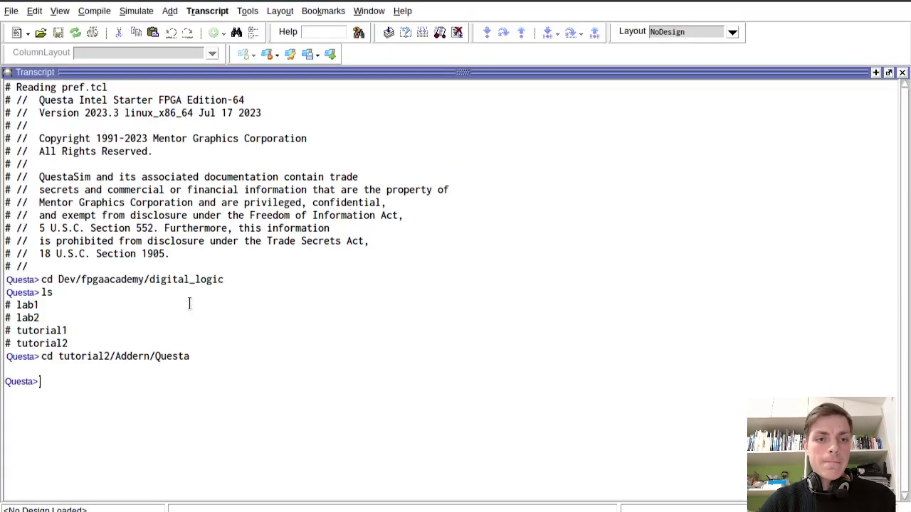
pyautogui.write('ls')
pyautogui.press('Return')
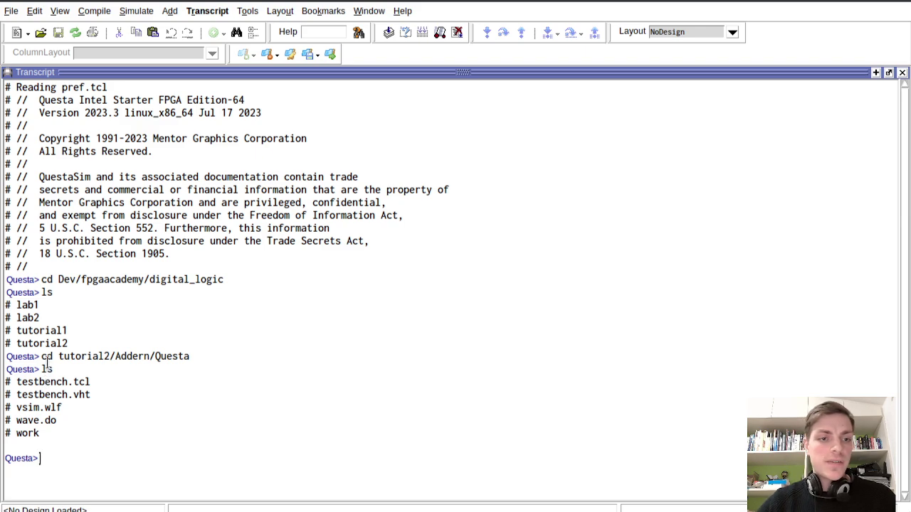
# Step: Highlight wave.do, testbench.vht and testbench.tcl in the listing to identify the three simulation files
pyautogui.moveTo(20, 421); pyautogui.dragTo(62, 421)
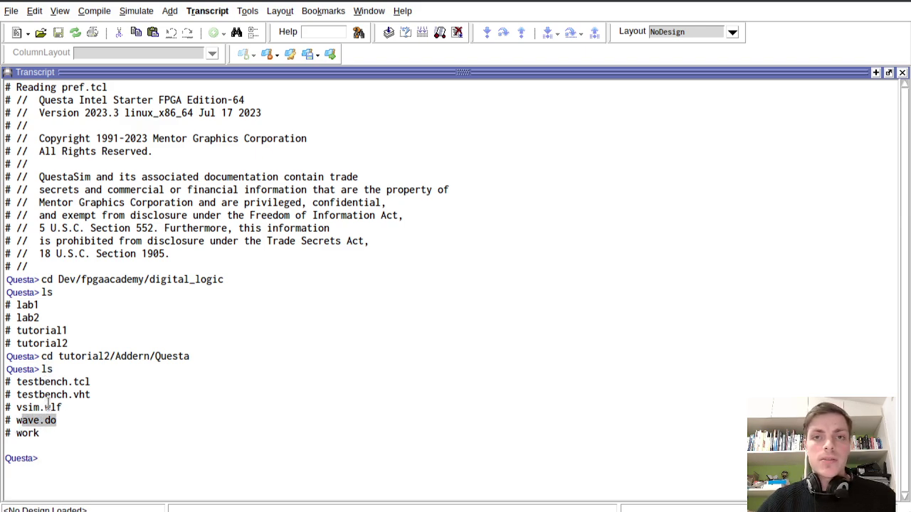
pyautogui.moveTo(17, 394); pyautogui.dragTo(90, 399)
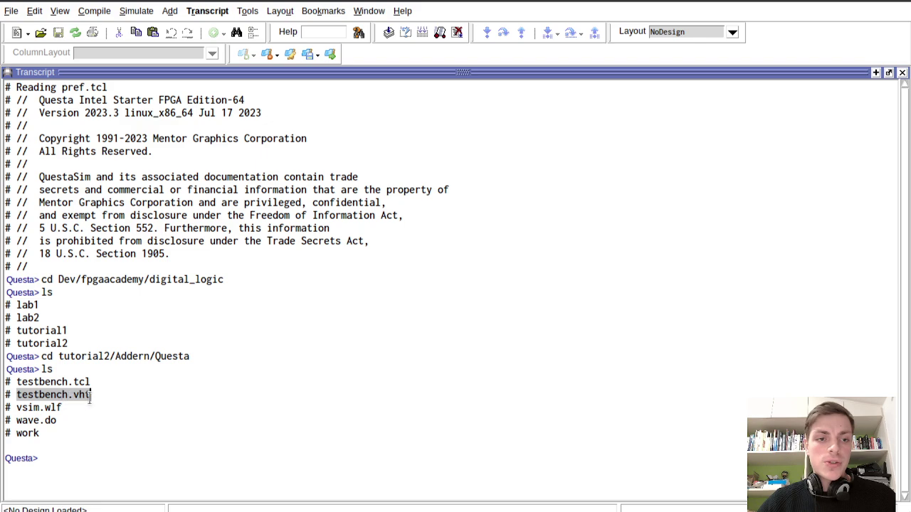
pyautogui.click(95, 396)
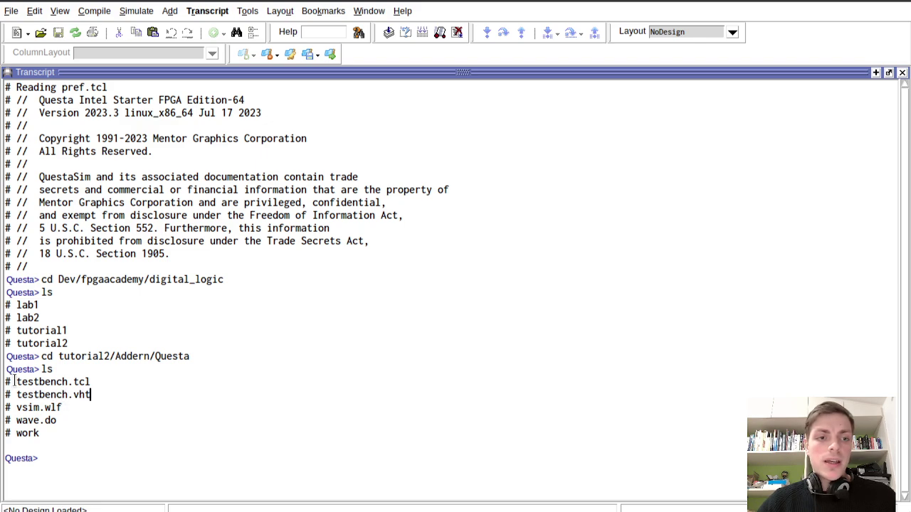
pyautogui.moveTo(14, 382); pyautogui.dragTo(92, 383)
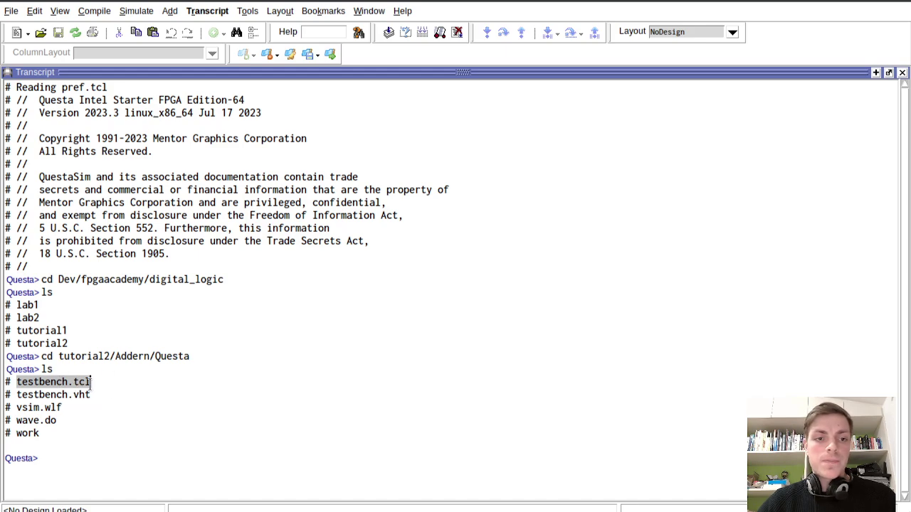
# Step: Switch to the tutorial PDF and read the explanation of the testbench.tcl script and how to run it
pyautogui.hotkey('alt', 'Tab')
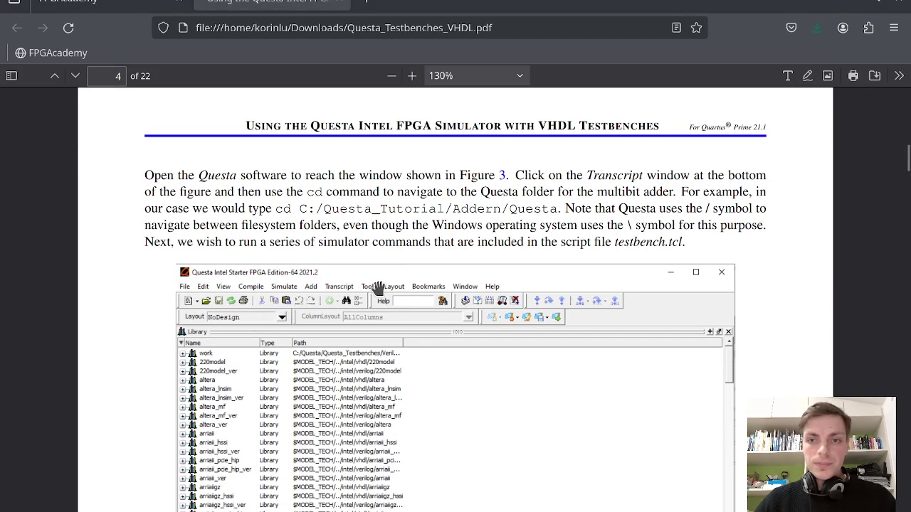
pyautogui.scroll(-10, 384, 276)
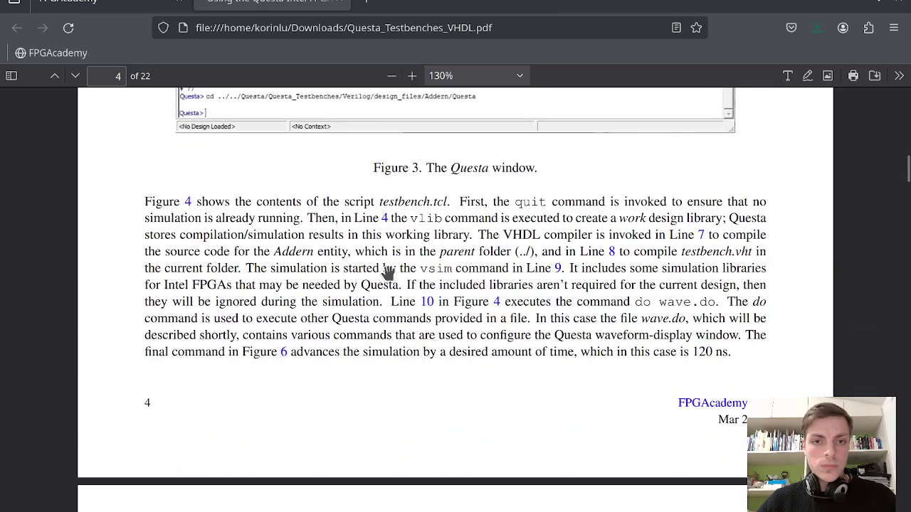
pyautogui.scroll(5, 390, 272)
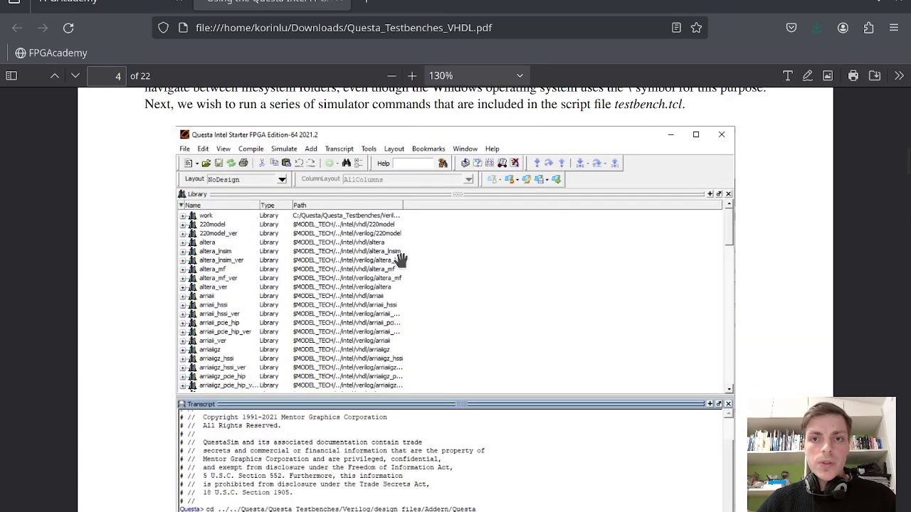
pyautogui.scroll(-10, 413, 255)
pyautogui.scroll(4, 417, 255)
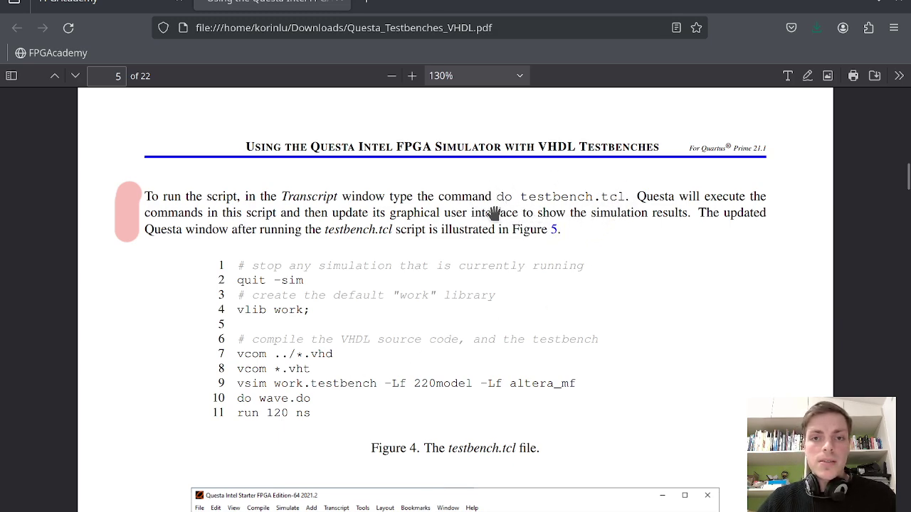
# Step: Return to Questa and run the simulation script with the command do testbench.tcl
pyautogui.hotkey('alt', 'Tab')
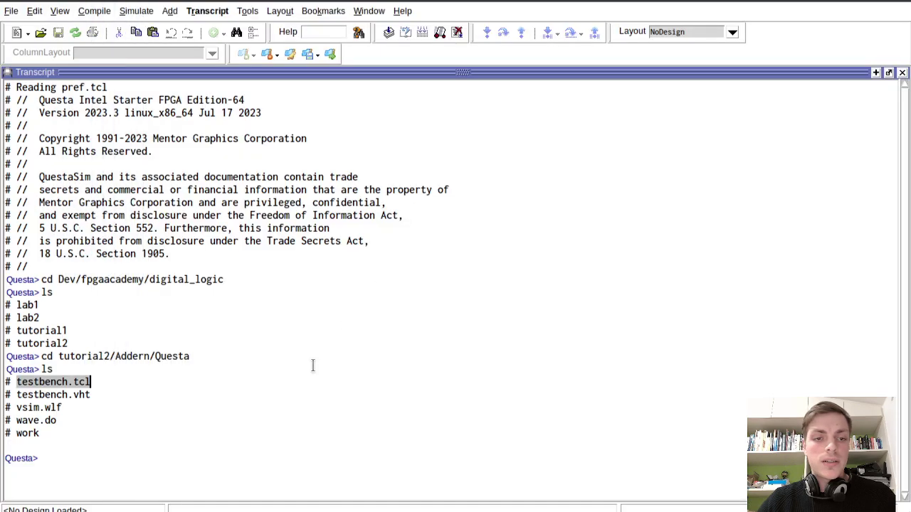
pyautogui.click(313, 366)
pyautogui.write('do ')
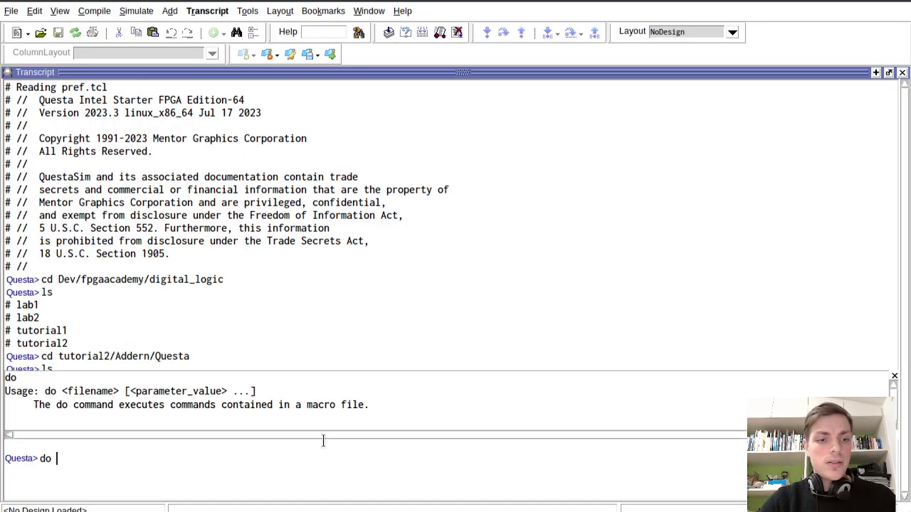
pyautogui.write('testbench.')
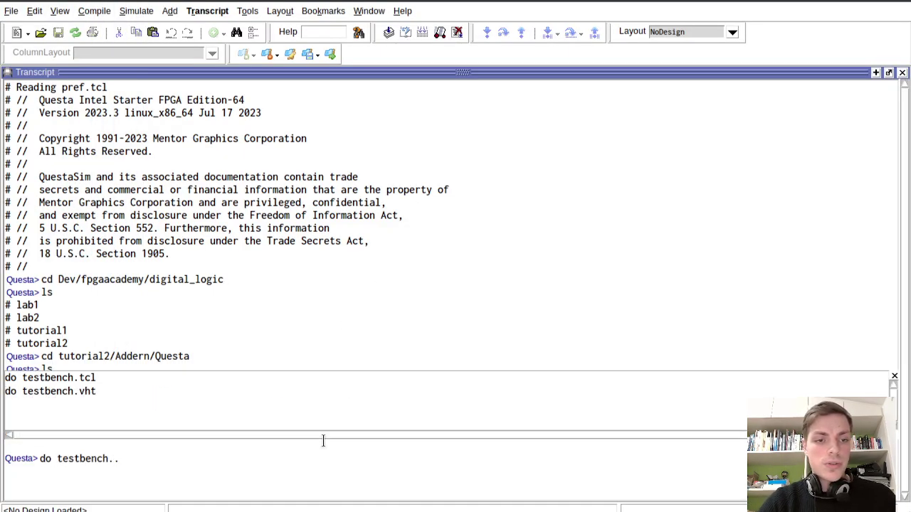
pyautogui.write('tcl')
pyautogui.press('Return')
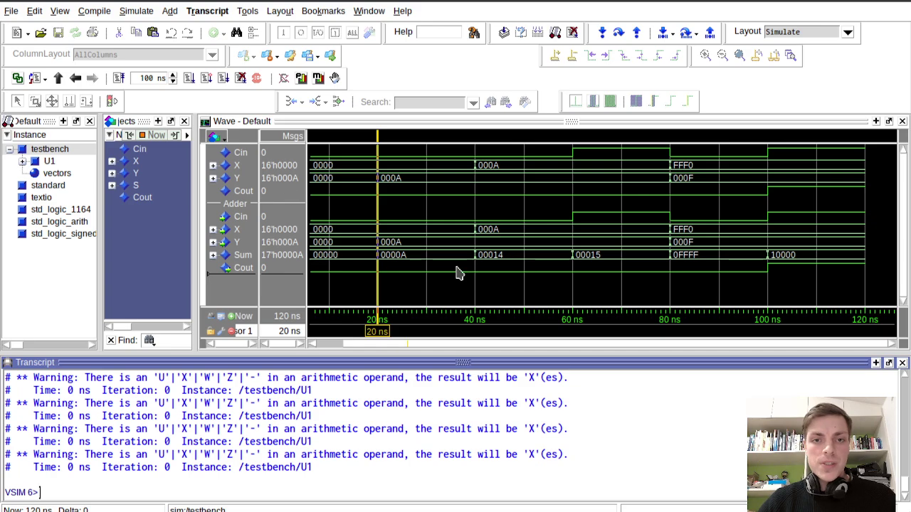
# Step: Switch back to the PDF and review the wave.do description, the testbench code and the multibit adder's VHDL code
pyautogui.hotkey('alt', 'Tab')
pyautogui.scroll(-12, 395, 299)
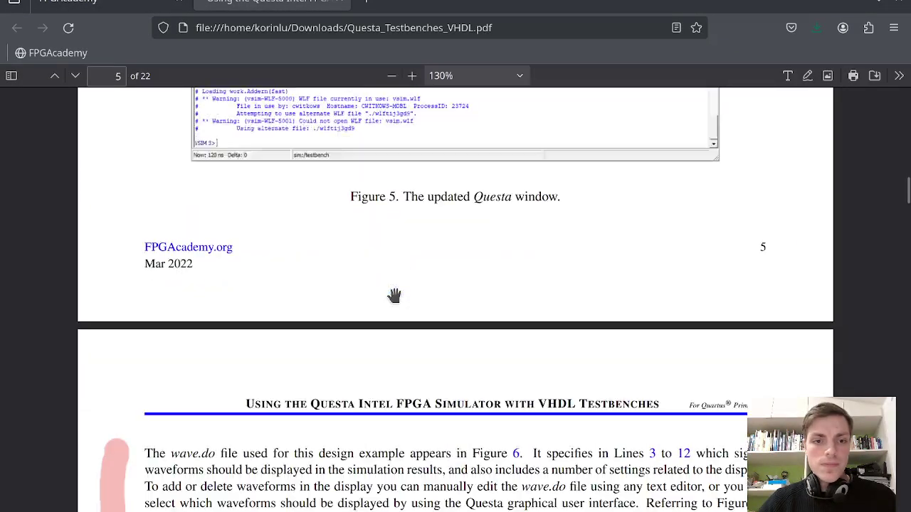
pyautogui.hotkey('alt', 'Tab')
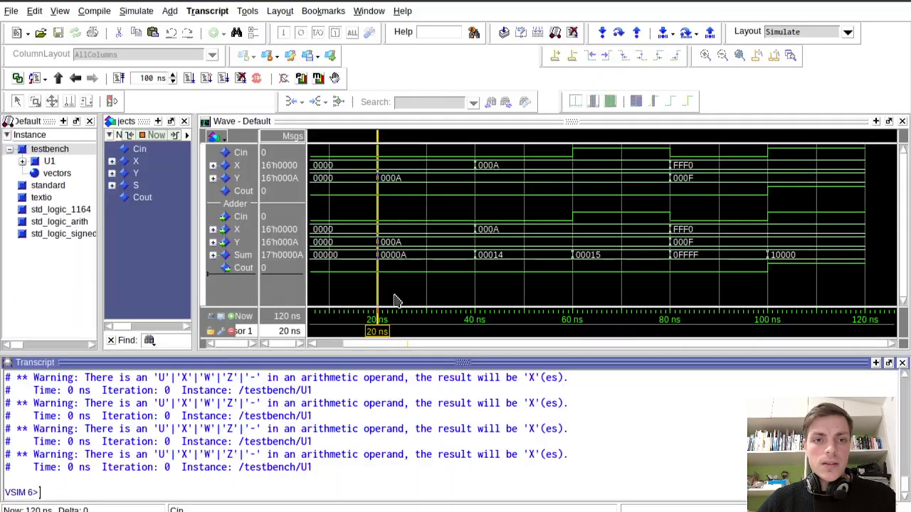
pyautogui.hotkey('alt', 'Tab')
pyautogui.hotkey('alt', 'Tab')
pyautogui.hotkey('alt', 'Tab')
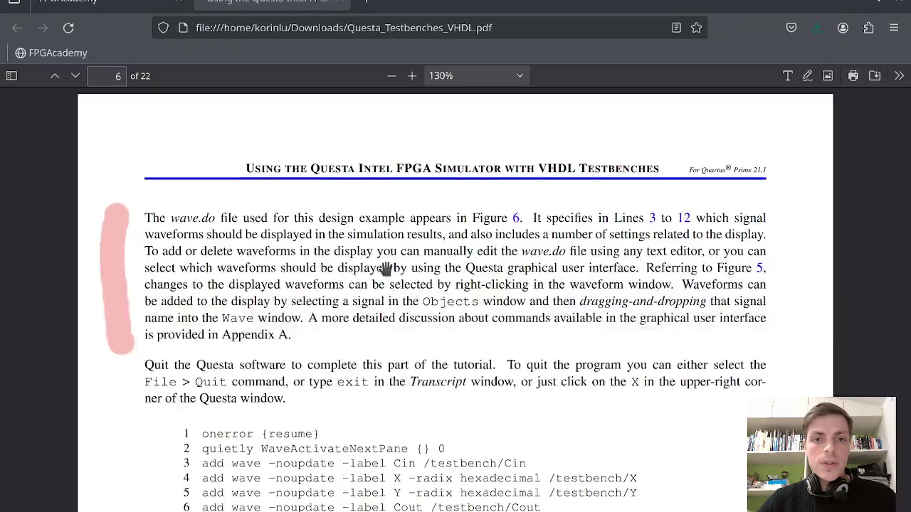
pyautogui.scroll(20, 427, 285)
pyautogui.scroll(-5, 370, 278)
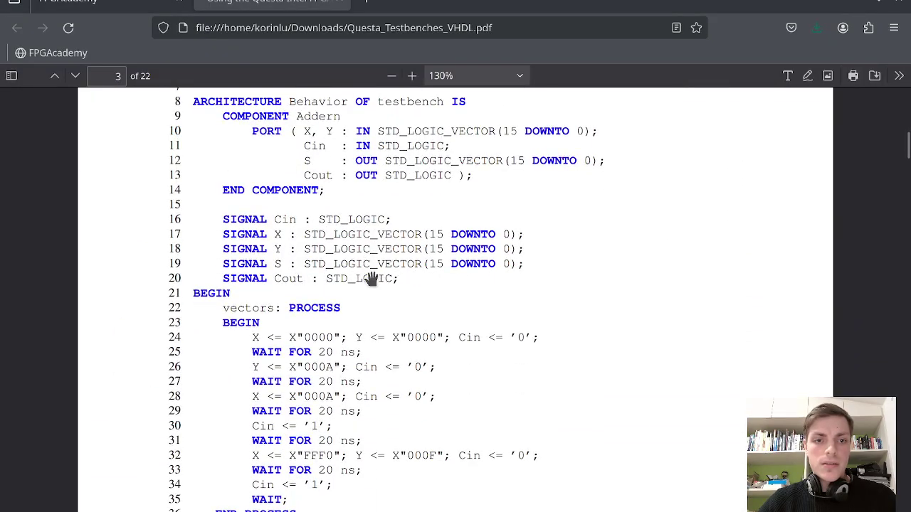
pyautogui.scroll(12, 367, 274)
pyautogui.scroll(-3, 363, 270)
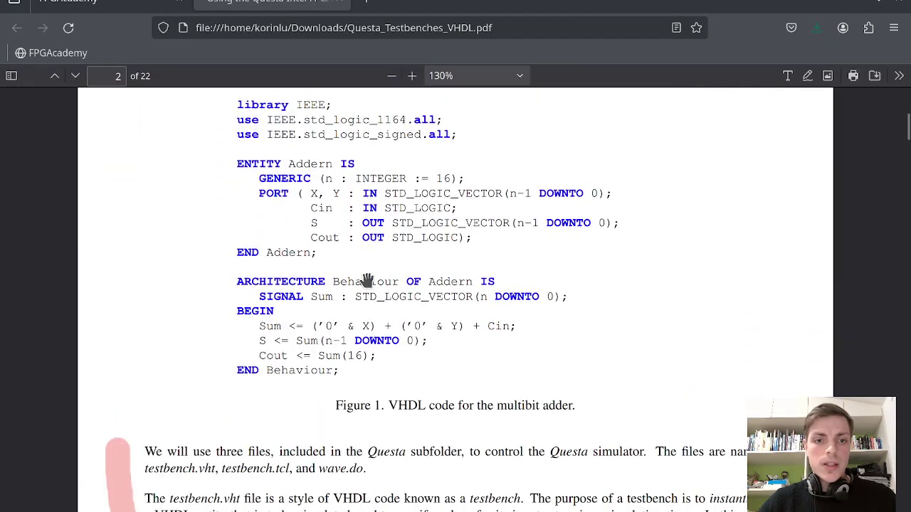
# Step: In Questa, examine the adder's X, Y and Sum waveforms at 10, 22, 52 and 66 ns, and open the Y signal in the Dataflow view
pyautogui.hotkey('alt', 'Tab')
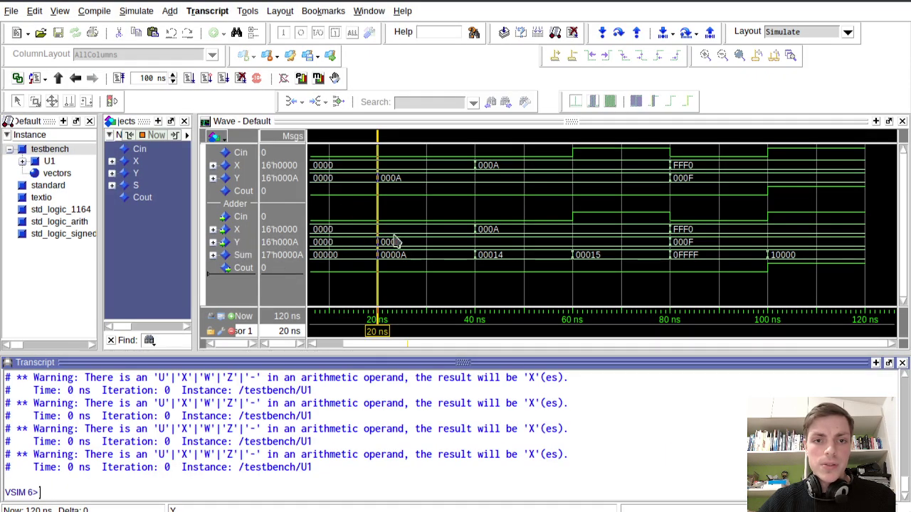
pyautogui.click(237, 258)
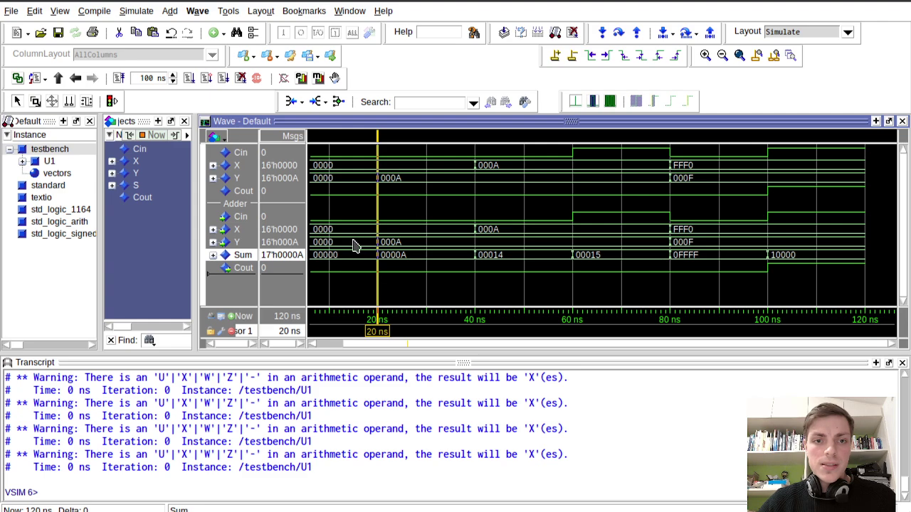
pyautogui.moveTo(361, 246)
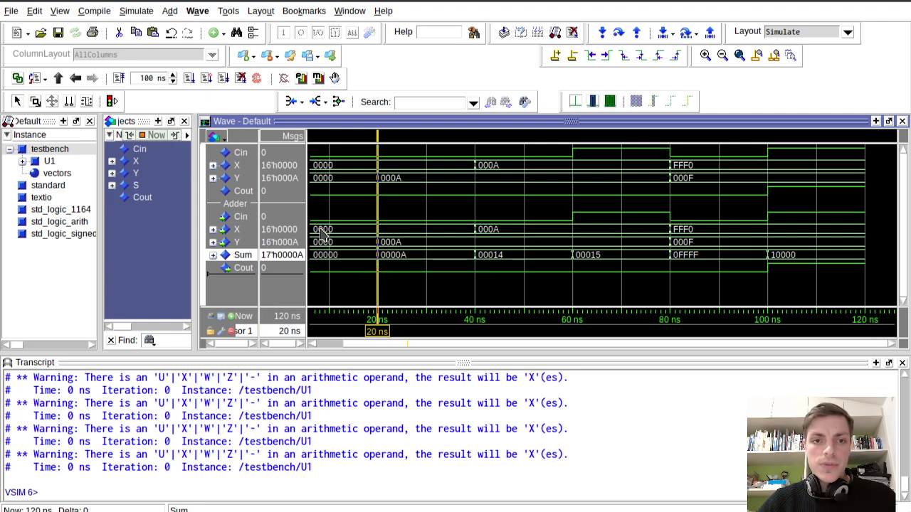
pyautogui.click(329, 233)
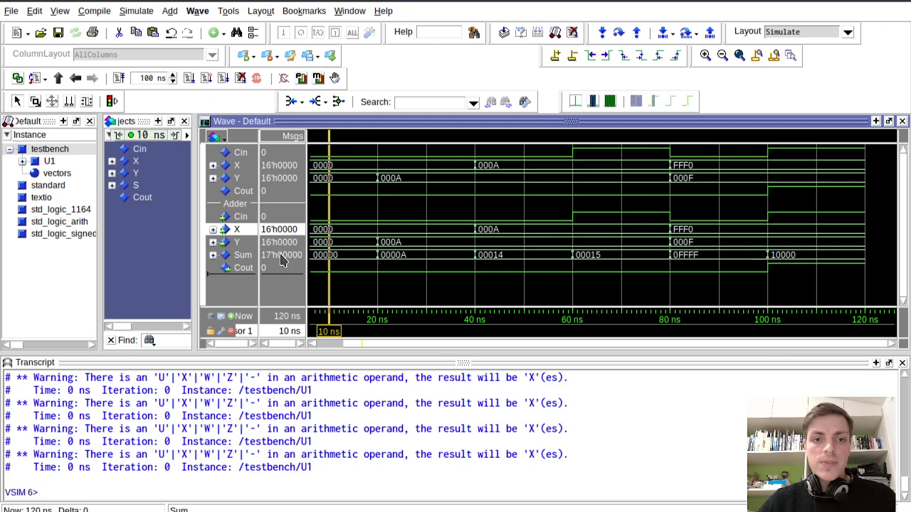
pyautogui.click(388, 243)
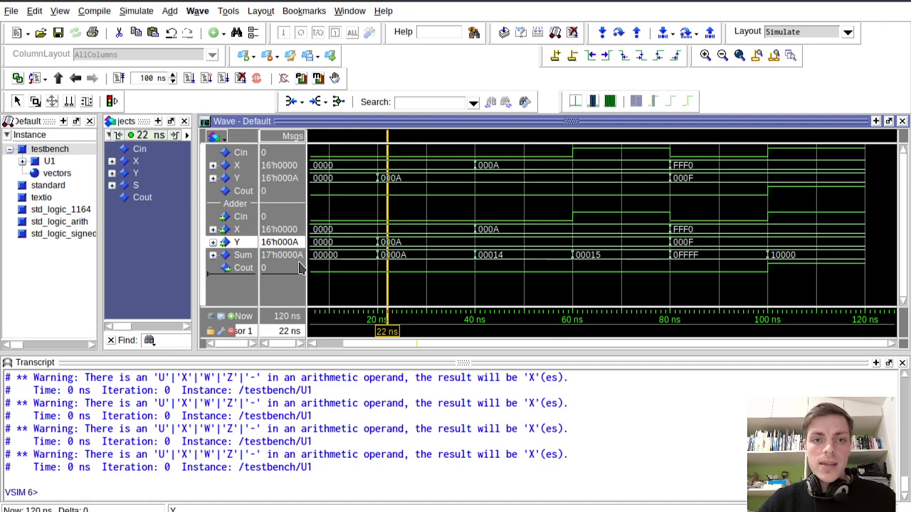
pyautogui.click(534, 251)
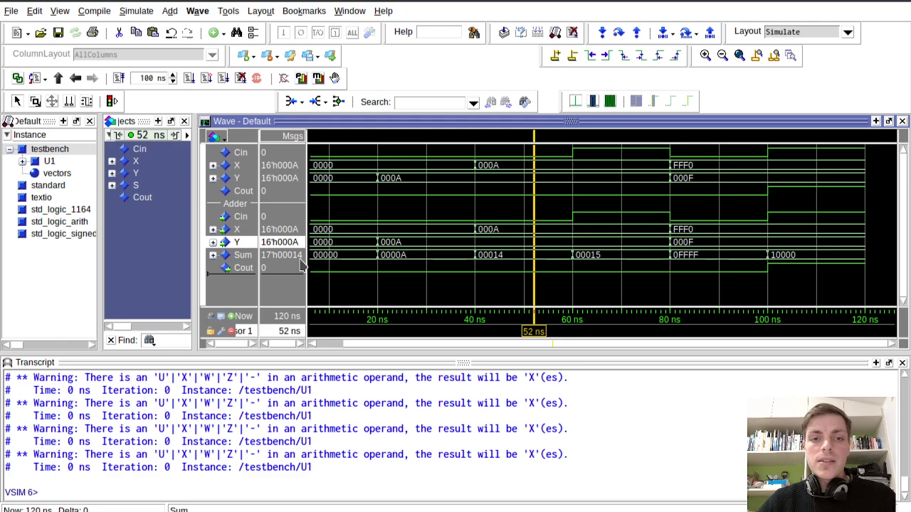
pyautogui.click(602, 254)
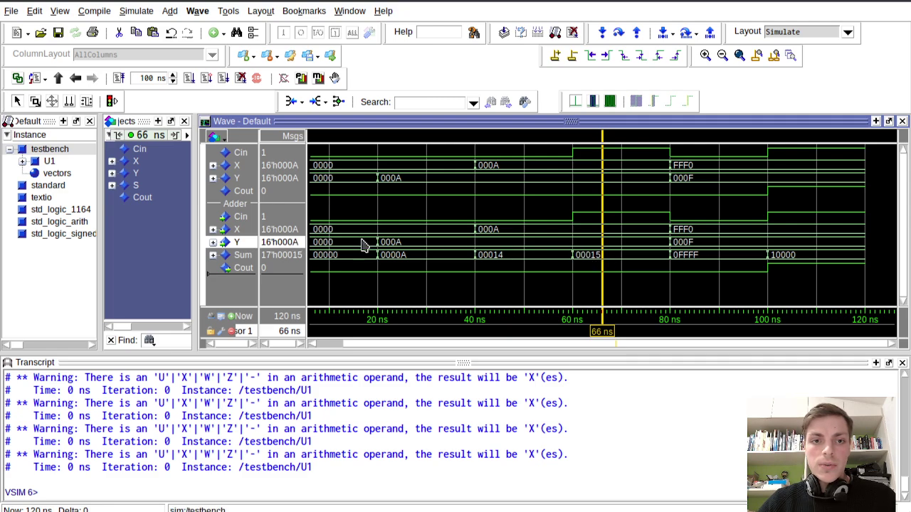
pyautogui.click(591, 243)
pyautogui.doubleClick(596, 243)
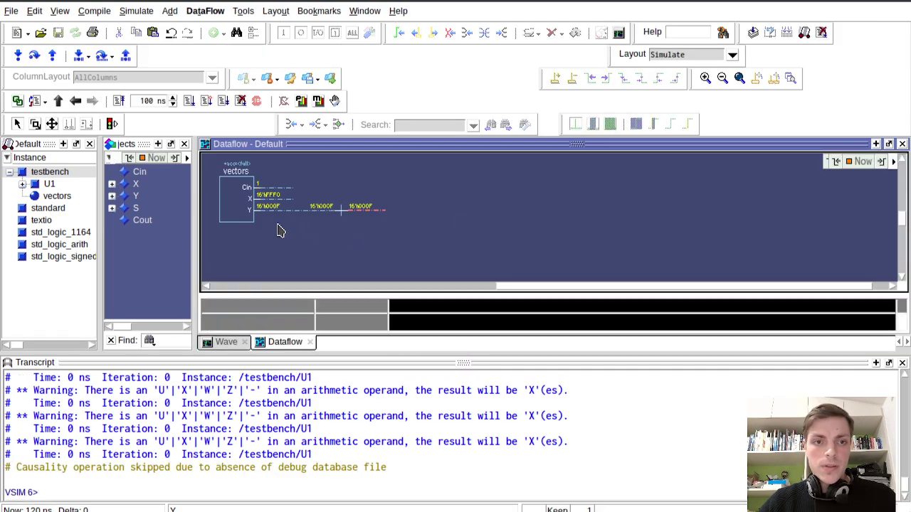
# Step: Close the Dataflow view and place the waveform cursor at 110 ns to check the adder's signals
pyautogui.click(901, 145)
pyautogui.click(902, 148)
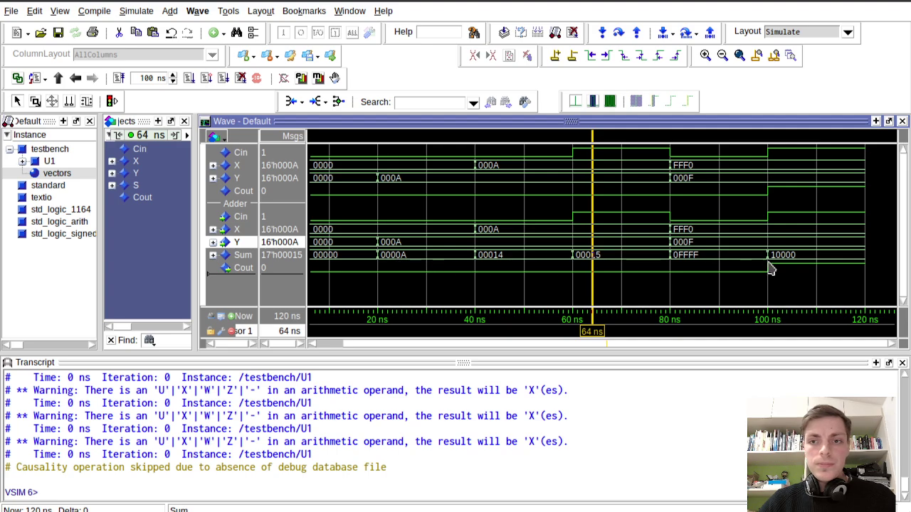
pyautogui.click(816, 250)
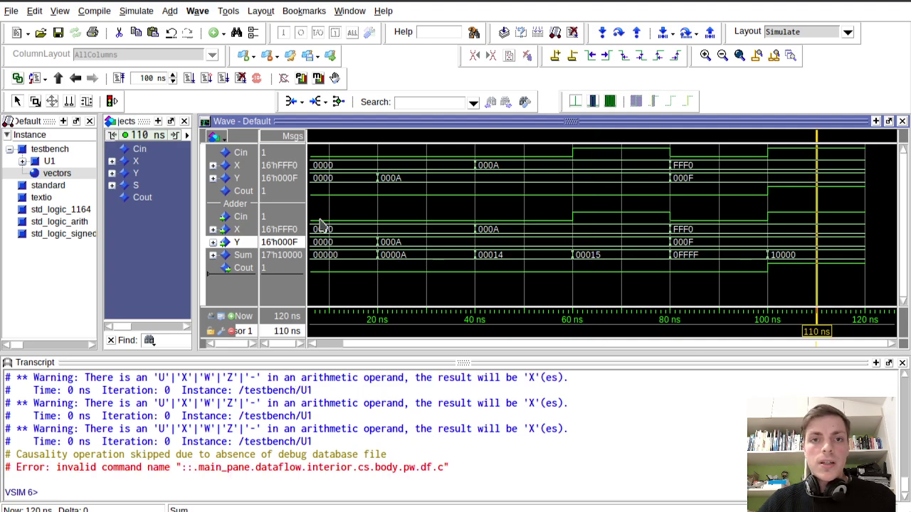
# Step: Look up the stop command in the PDF's testbench.tcl listing and end the simulation in Questa with quit -sim
pyautogui.click(271, 470)
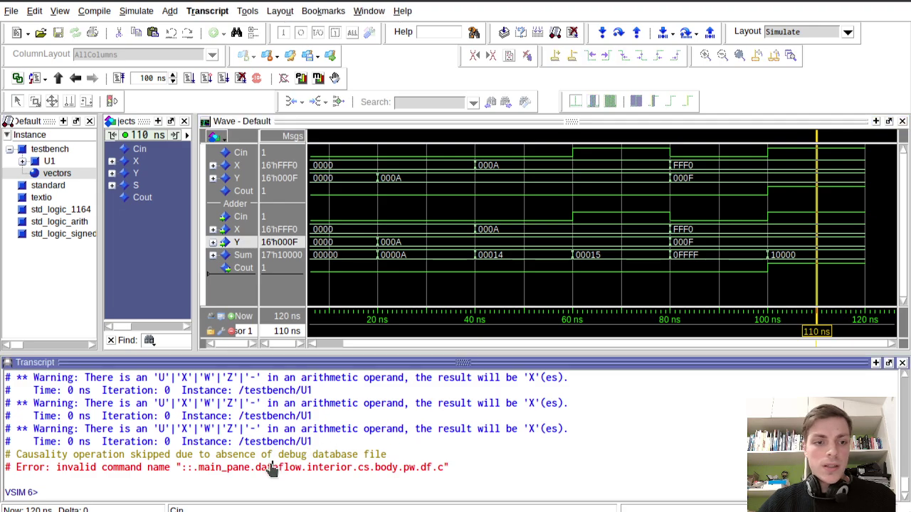
pyautogui.click(69, 493)
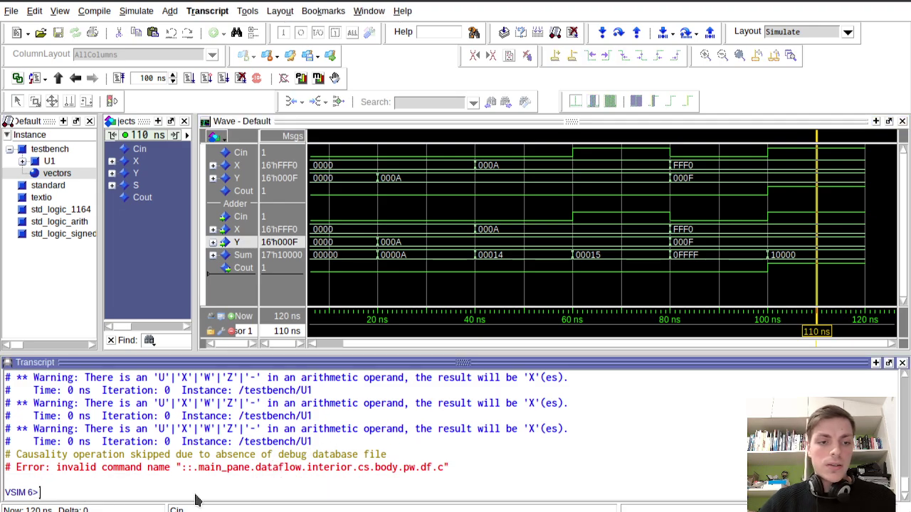
pyautogui.hotkey('alt', 'Tab')
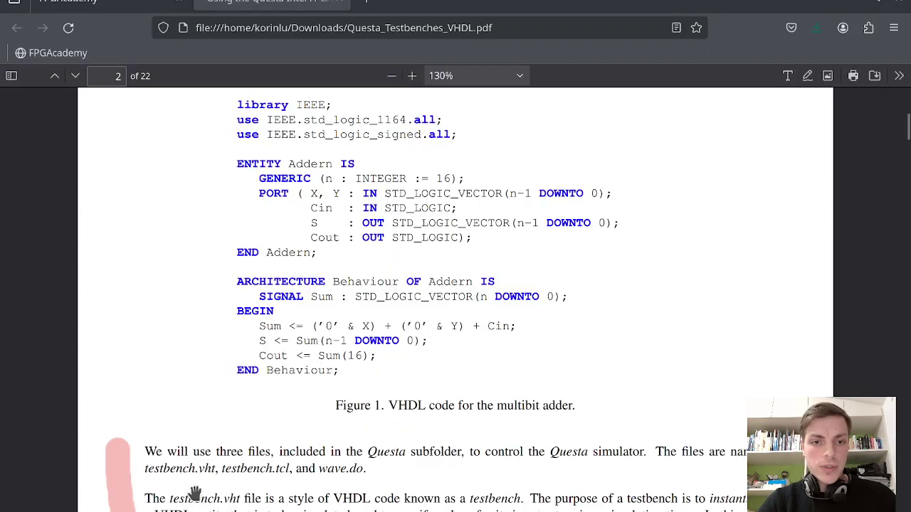
pyautogui.scroll(-10, 354, 271)
pyautogui.scroll(-15, 362, 262)
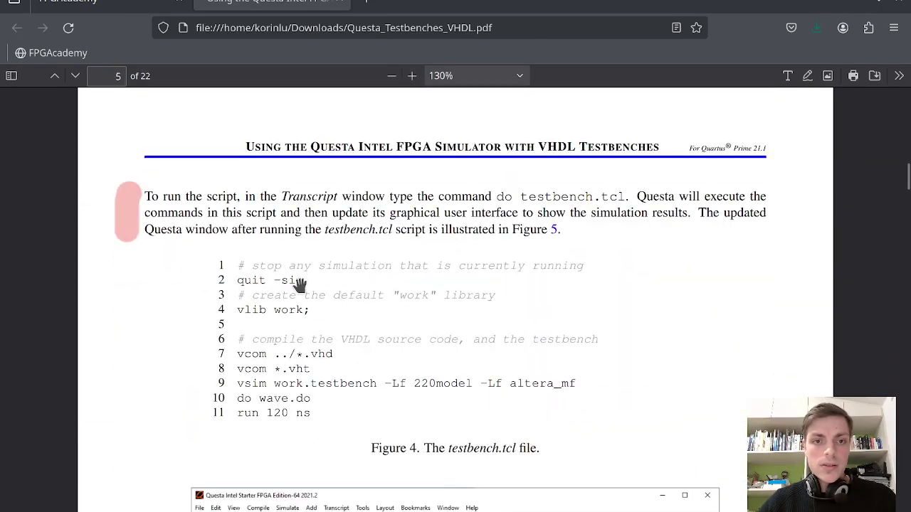
pyautogui.hotkey('alt', 'Tab')
pyautogui.write('quit -')
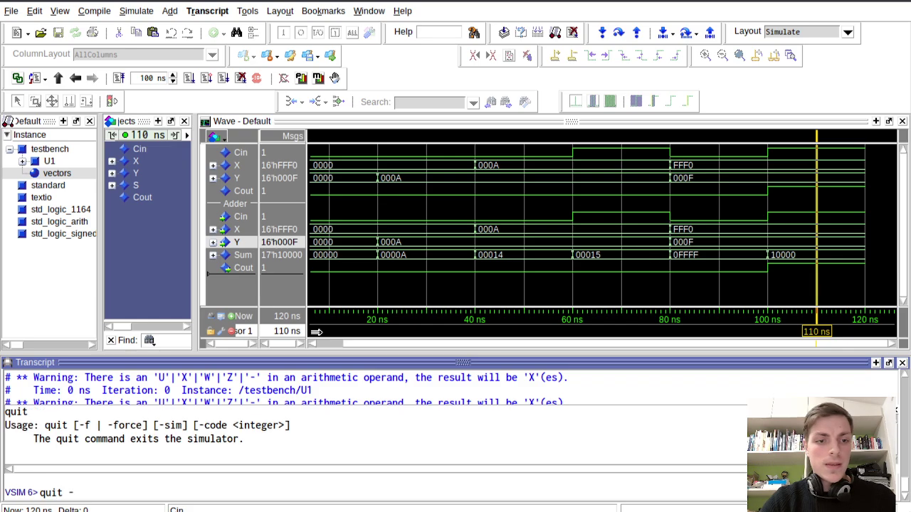
pyautogui.write('sim')
pyautogui.press('Return')
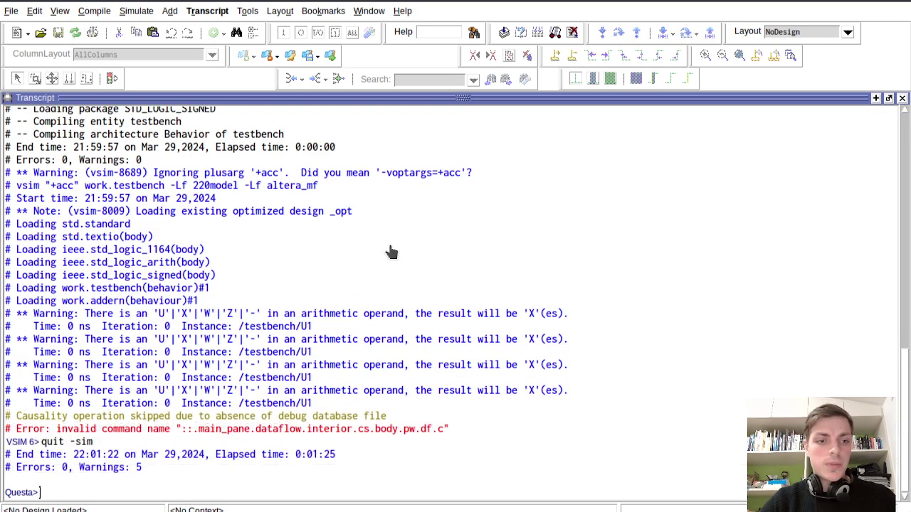
# Step: Switch to the PDF and read the wave.do description together with its code listing in Figure 6
pyautogui.hotkey('alt', 'Tab')
pyautogui.scroll(-10, 391, 246)
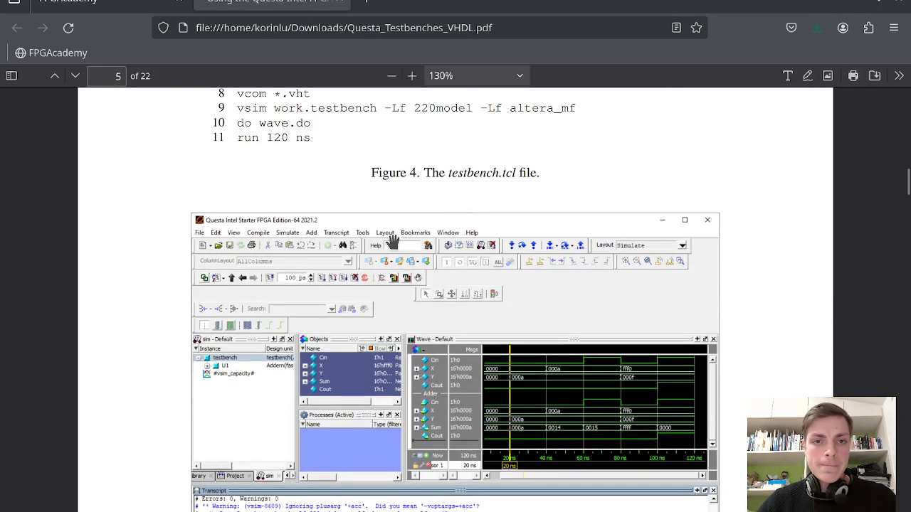
pyautogui.scroll(-14, 392, 242)
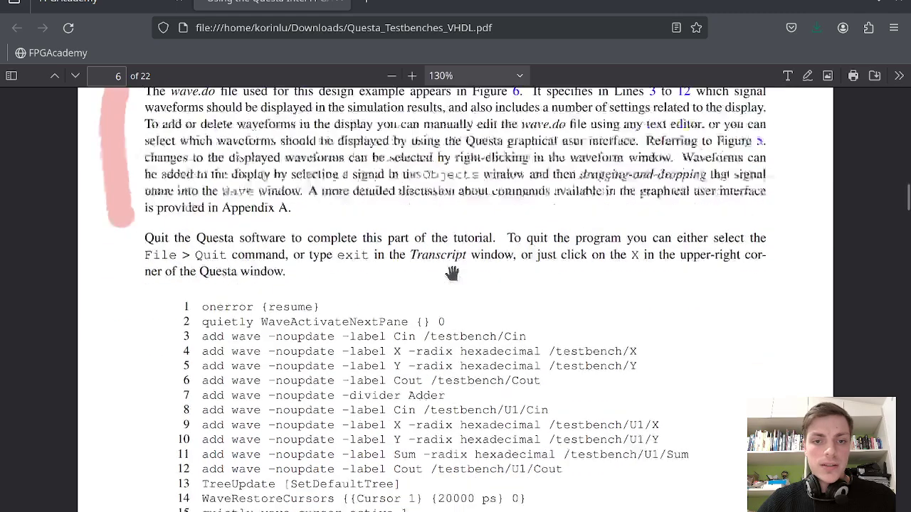
pyautogui.scroll(8, 450, 269)
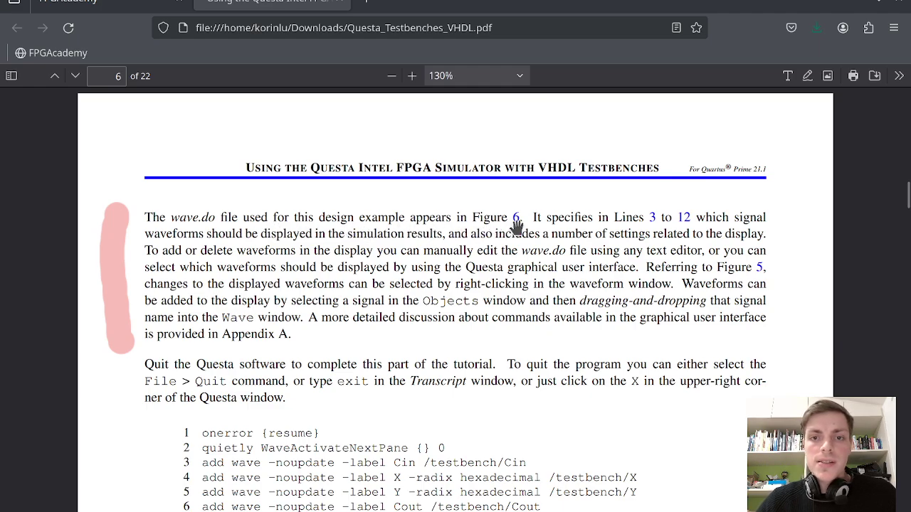
pyautogui.scroll(-7, 498, 214)
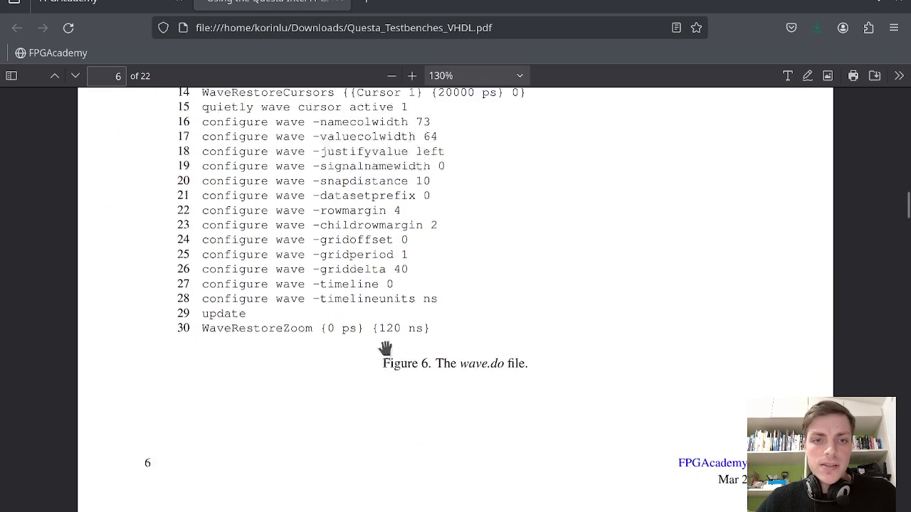
pyautogui.scroll(3, 385, 348)
pyautogui.scroll(-2, 371, 319)
pyautogui.scroll(4, 417, 276)
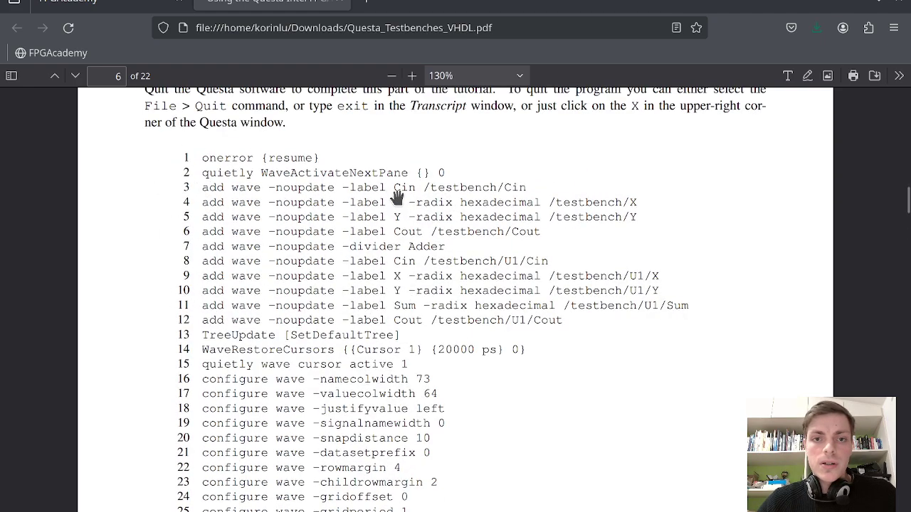
pyautogui.scroll(-2, 392, 298)
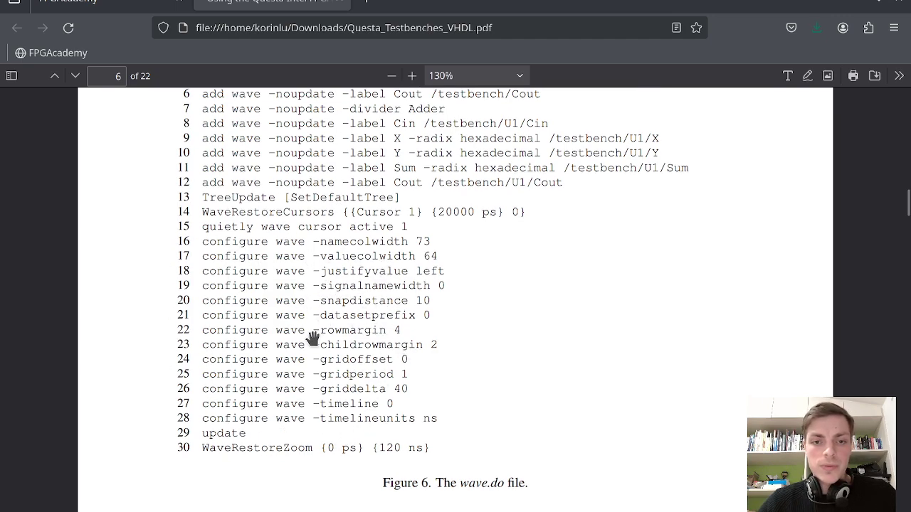
pyautogui.scroll(6, 315, 337)
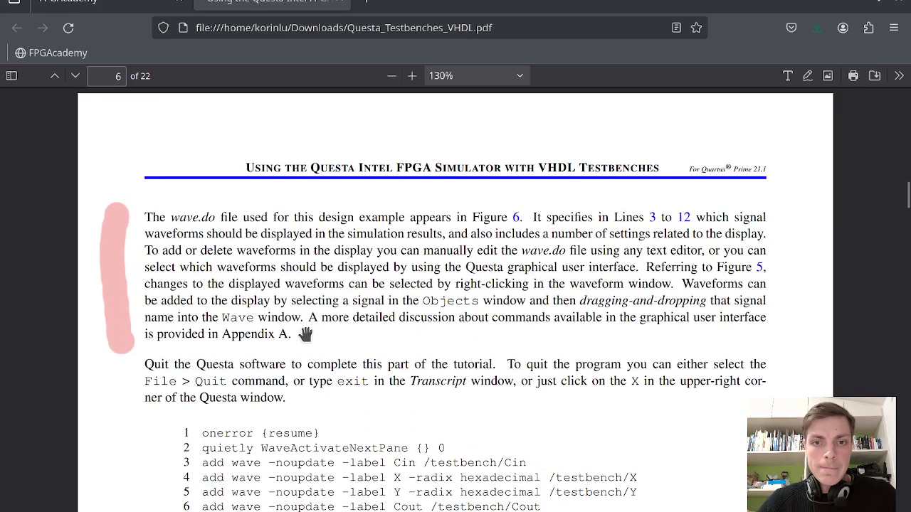
# Step: Read section 3 on simulating a sequential circuit, covering the Accumulate VHDL code and the accumulator circuit in Figure 8
pyautogui.scroll(-15, 305, 335)
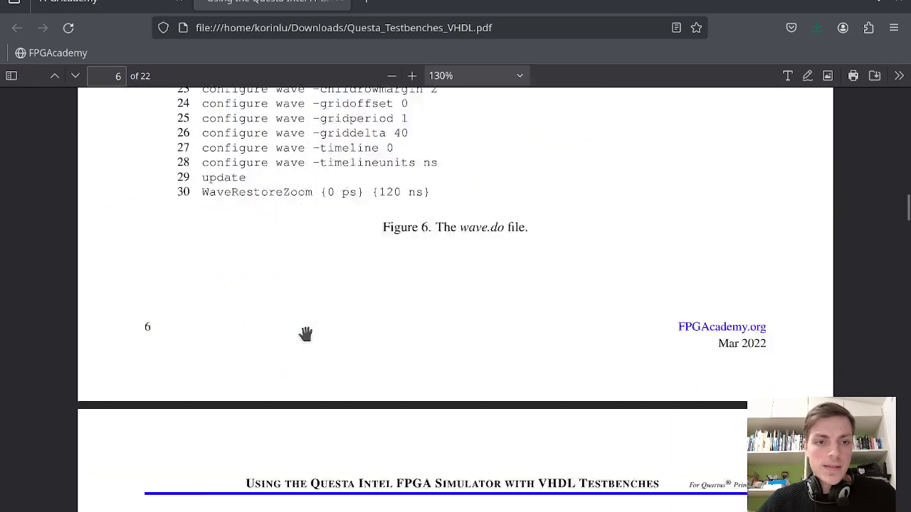
pyautogui.scroll(2, 263, 213)
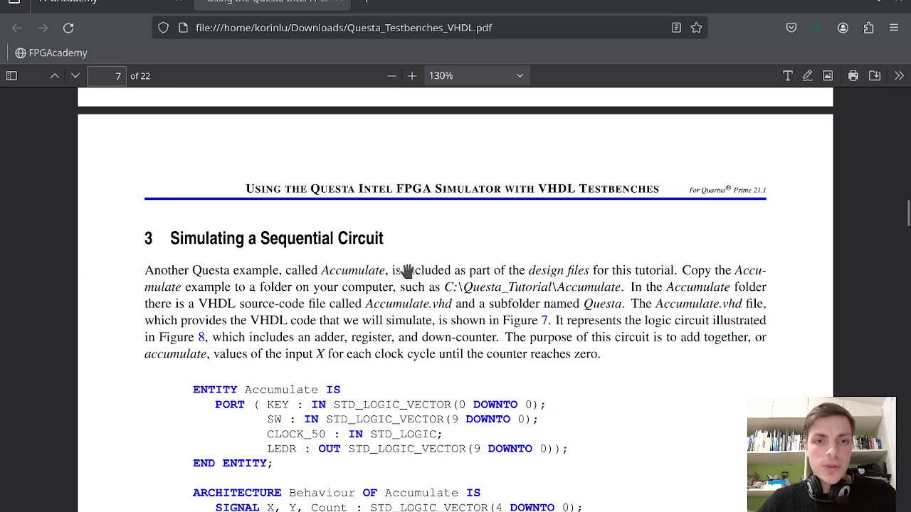
pyautogui.scroll(-2, 406, 279)
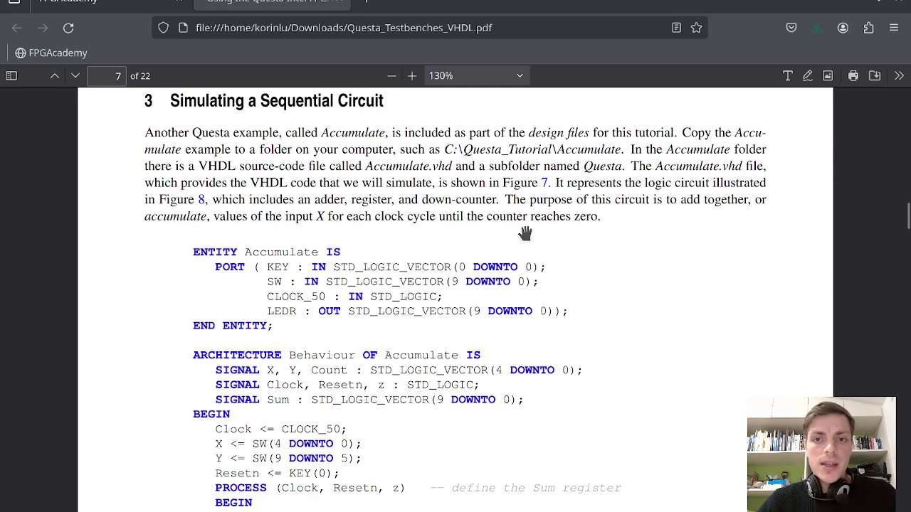
pyautogui.scroll(-15, 524, 234)
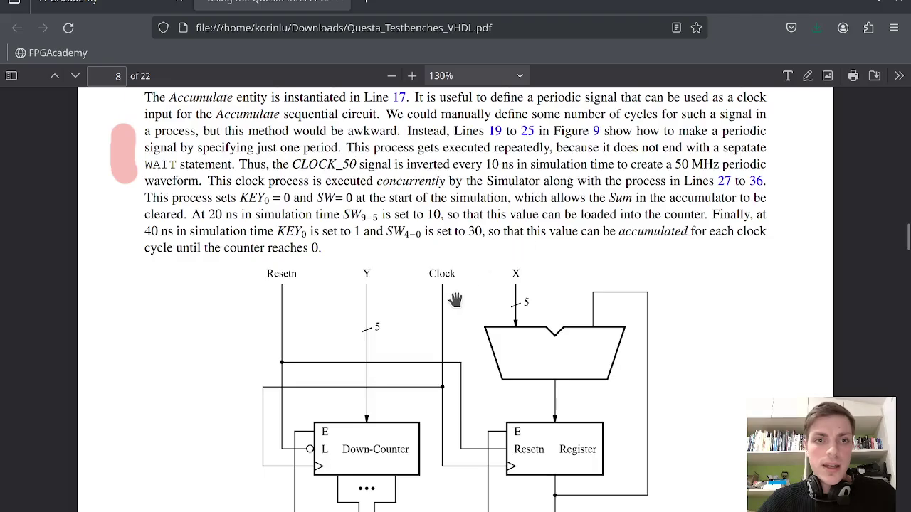
pyautogui.scroll(-2, 455, 299)
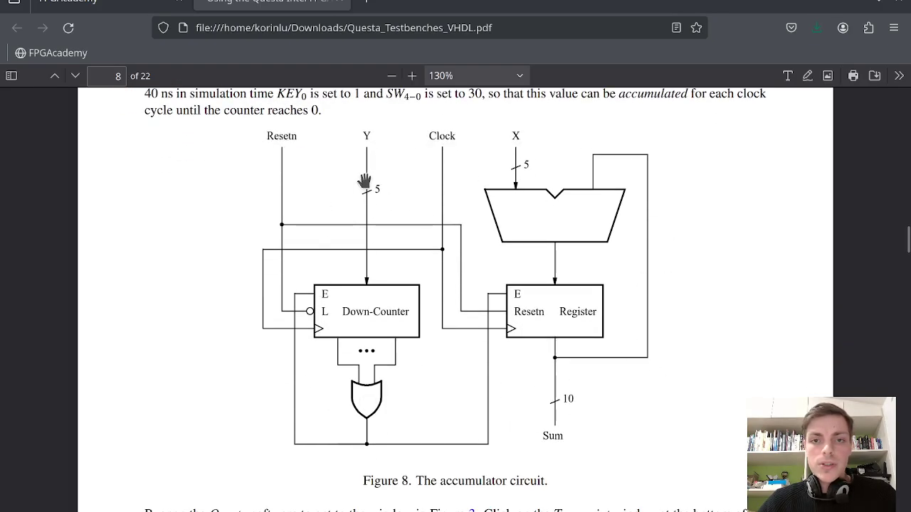
pyautogui.scroll(4, 407, 325)
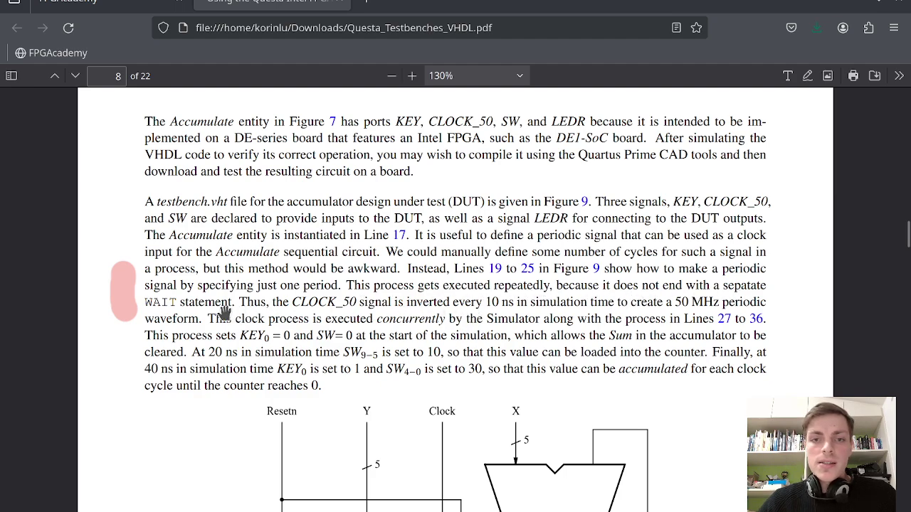
# Step: Study the accumulator's testbench code in Figure 9 alongside the circuit diagram, and view the expected waveforms in Figure 10
pyautogui.scroll(-12, 206, 302)
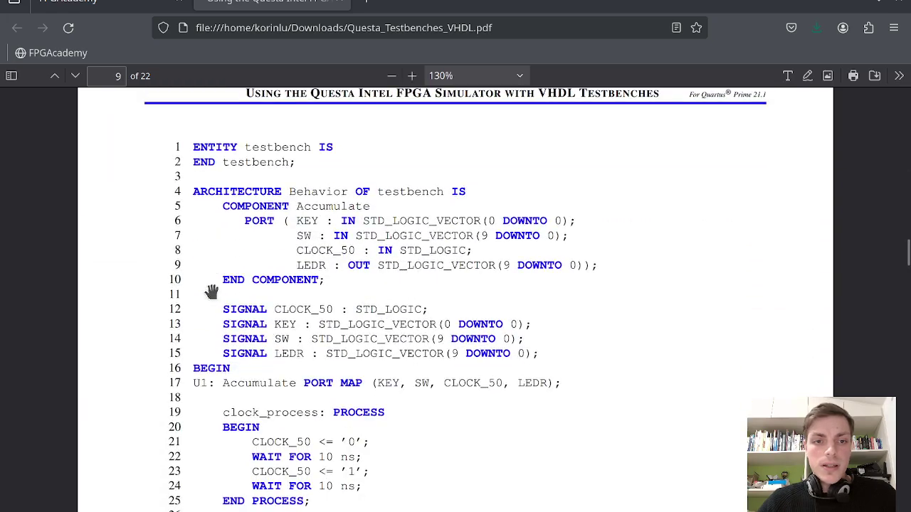
pyautogui.scroll(3, 382, 261)
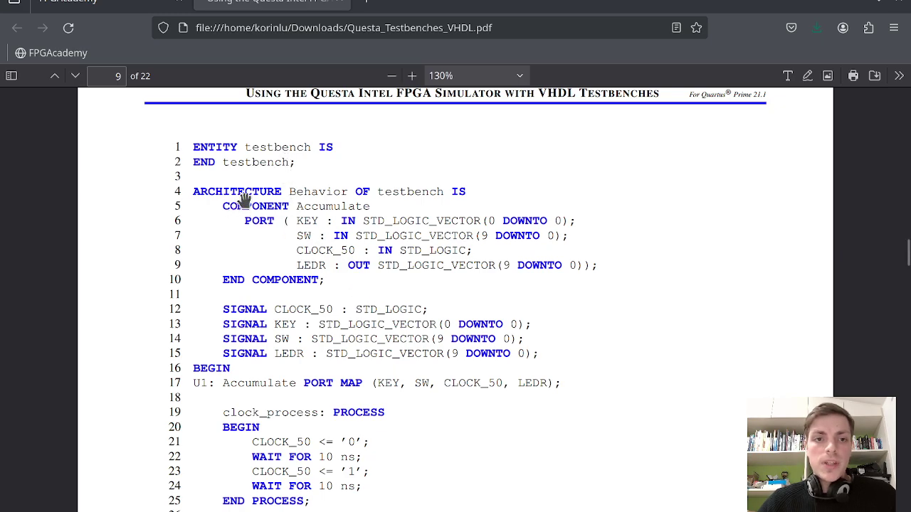
pyautogui.scroll(-3, 328, 207)
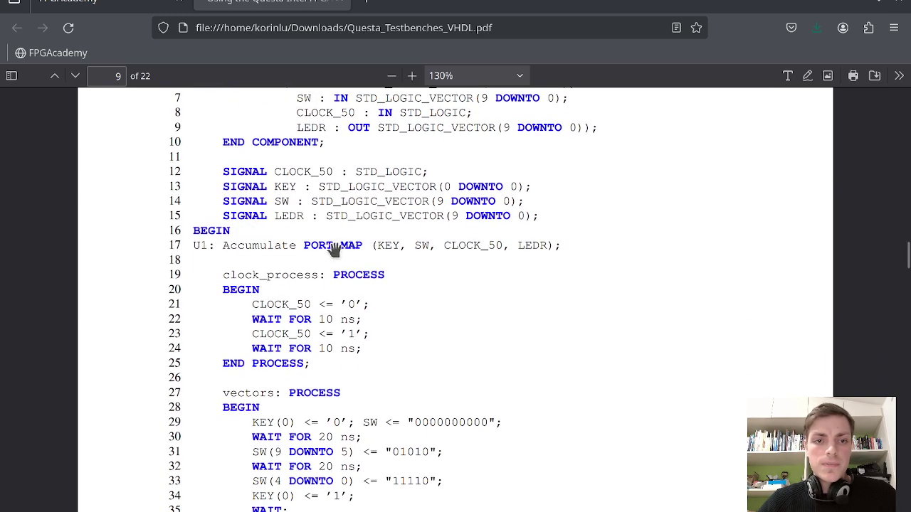
pyautogui.scroll(15, 335, 264)
pyautogui.scroll(-3, 427, 274)
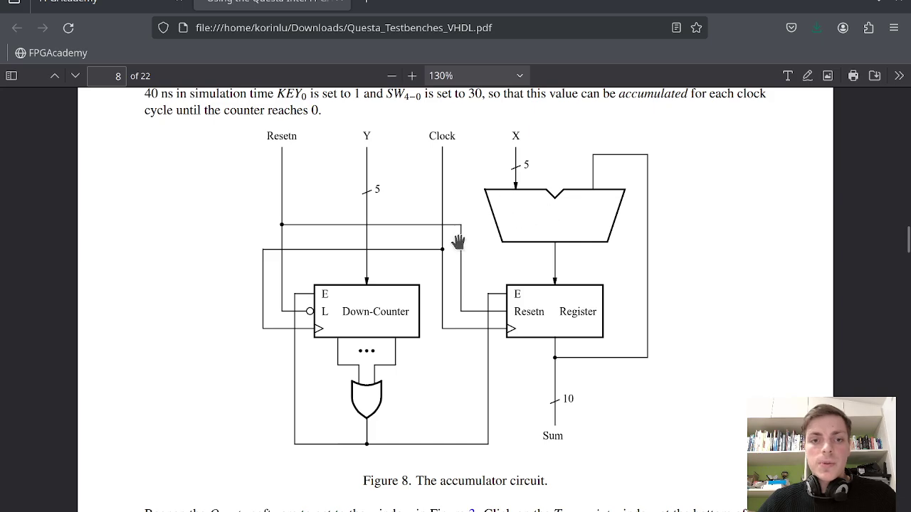
pyautogui.scroll(-10, 456, 241)
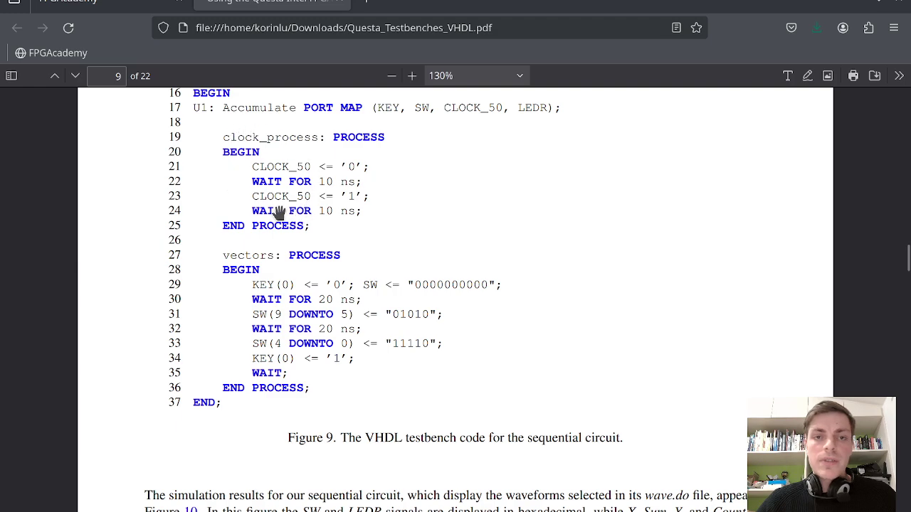
pyautogui.scroll(3, 296, 261)
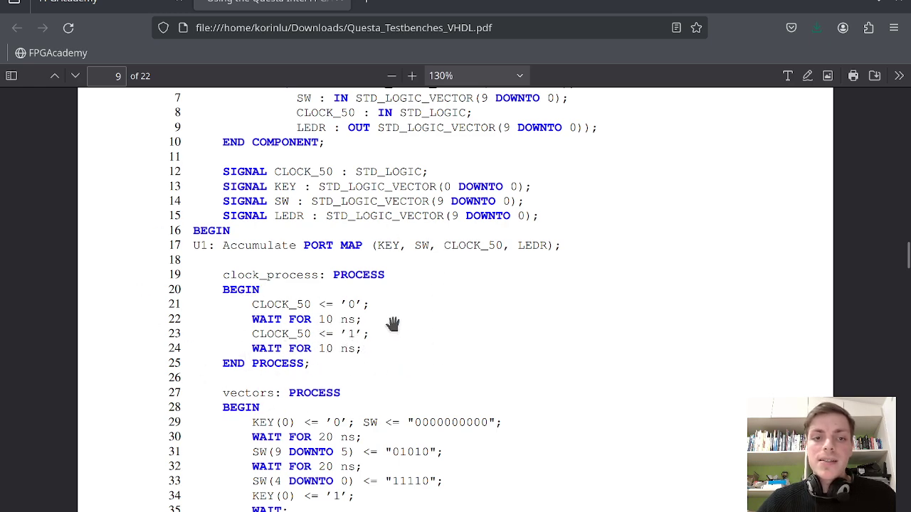
pyautogui.scroll(-3, 363, 355)
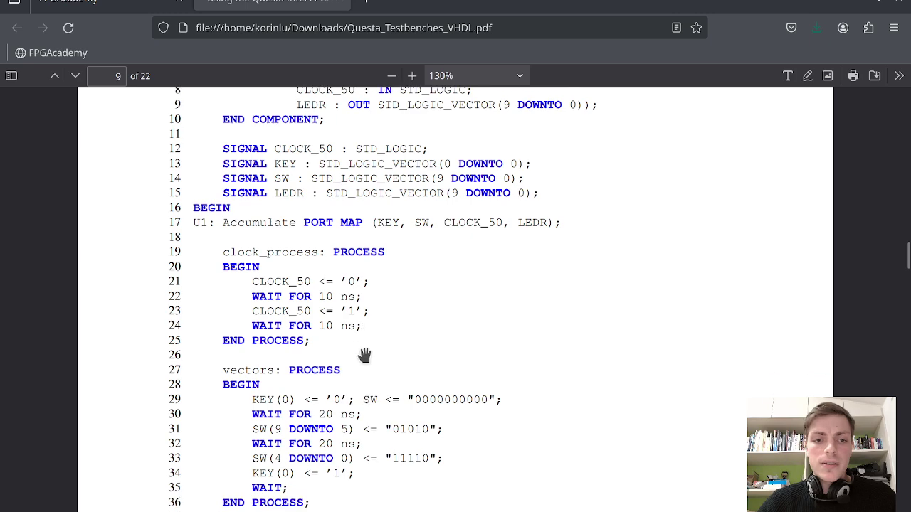
pyautogui.scroll(3, 363, 355)
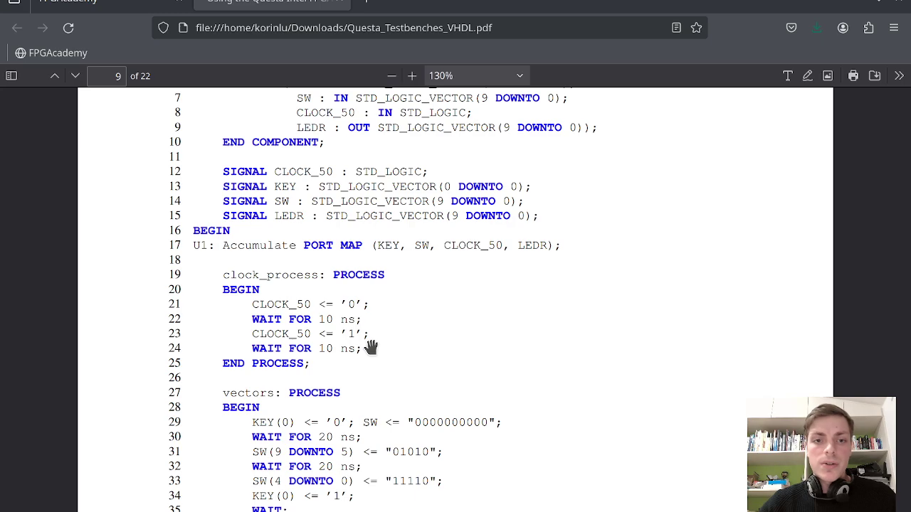
pyautogui.scroll(-7, 369, 349)
pyautogui.scroll(4, 372, 342)
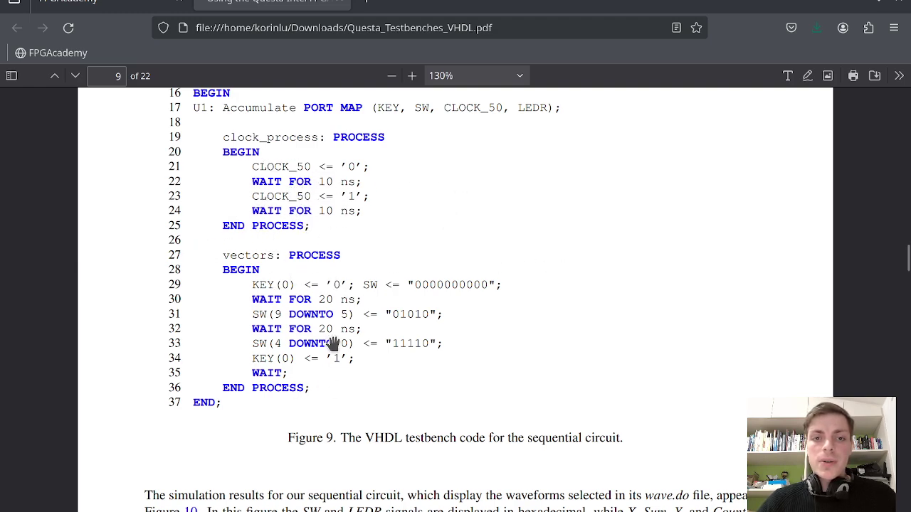
pyautogui.scroll(-5, 334, 358)
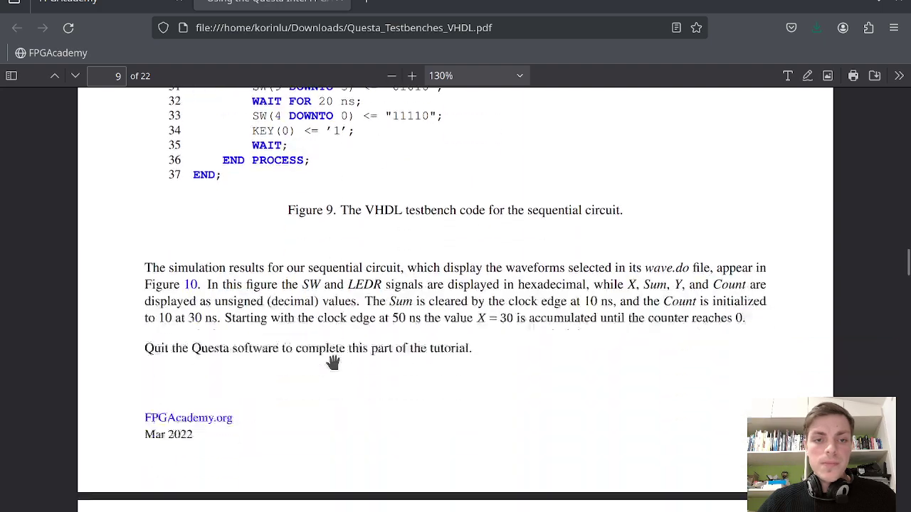
pyautogui.scroll(-7, 333, 356)
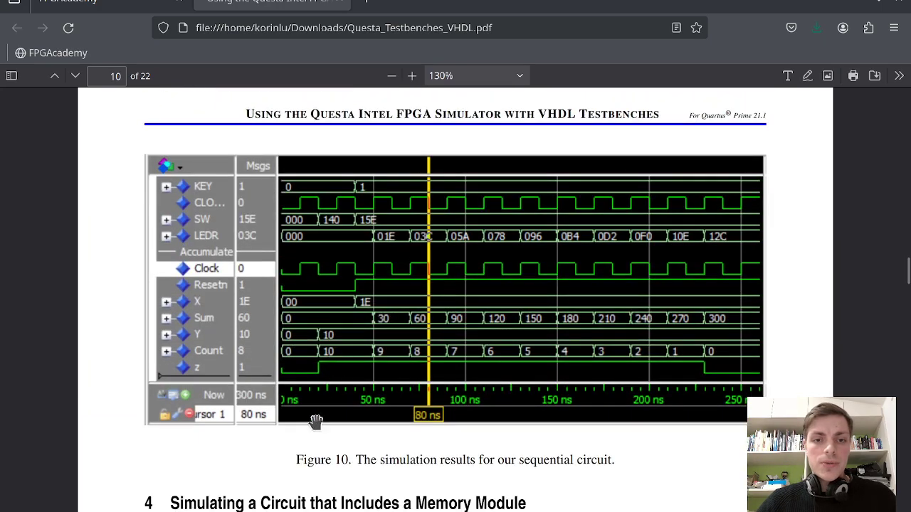
# Step: Switch to Questa and move up two directories from the current folder with cd .., listing the contents at each level
pyautogui.hotkey('alt', 'Tab')
pyautogui.write('cd ..')
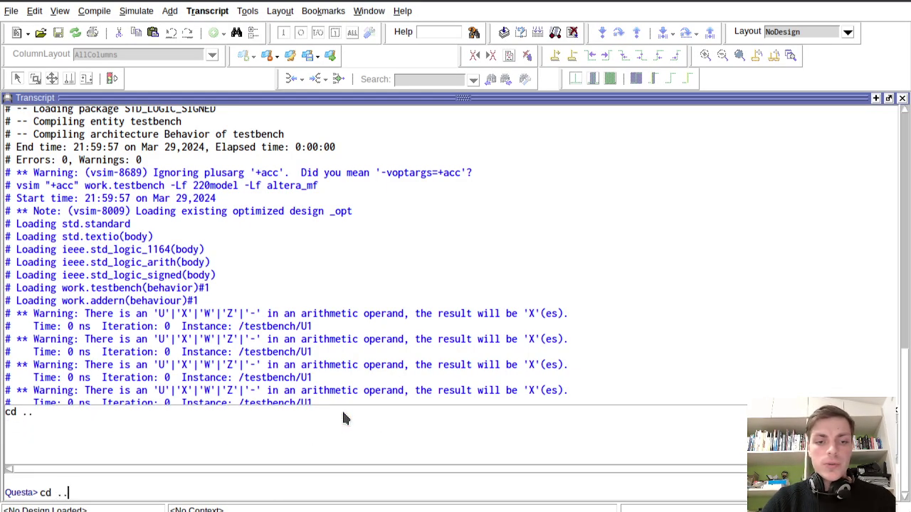
pyautogui.press('Return')
pyautogui.write('ls')
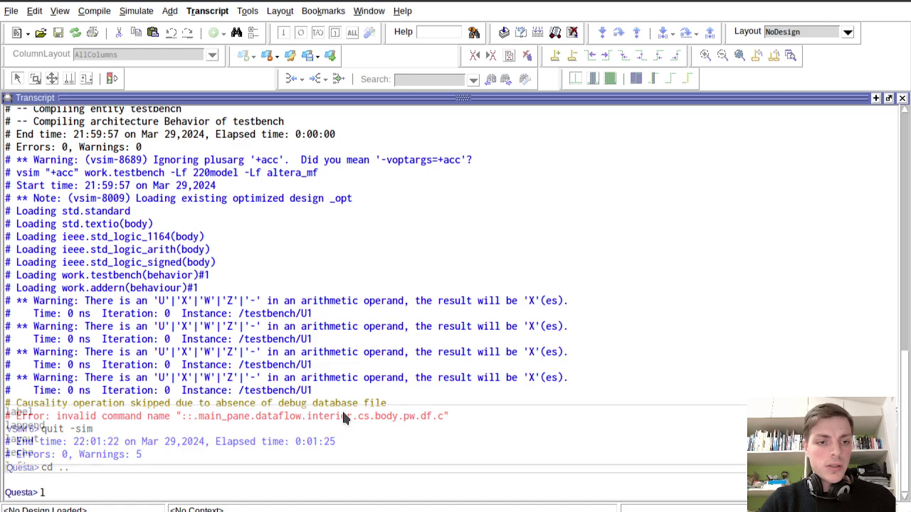
pyautogui.press('Return')
pyautogui.write('cd ..')
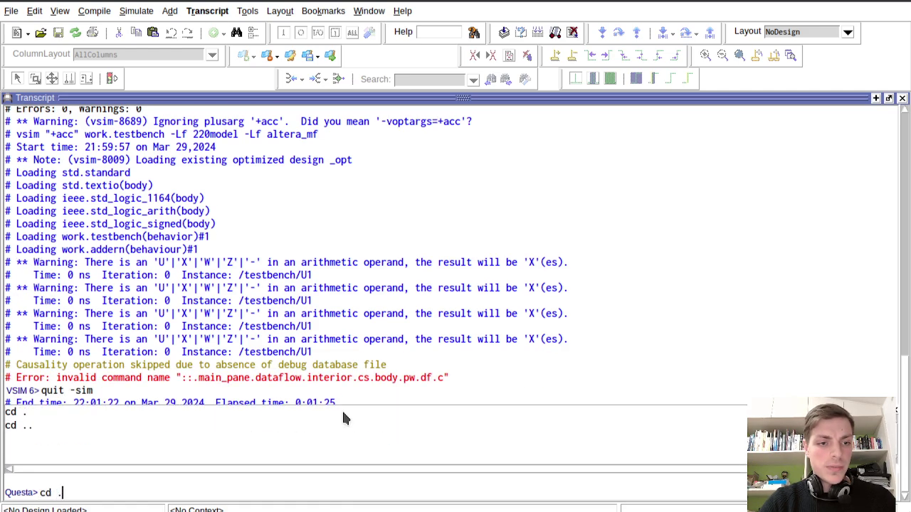
pyautogui.press('Return')
pyautogui.write('ls')
pyautogui.press('Return')
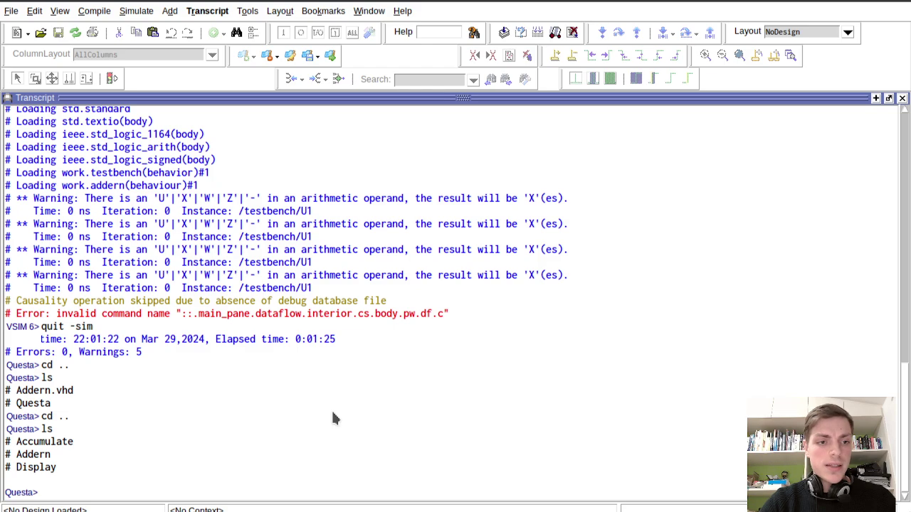
# Step: Change the working directory to Accumulate/Questa and list its files
pyautogui.write('cd Accumulate')
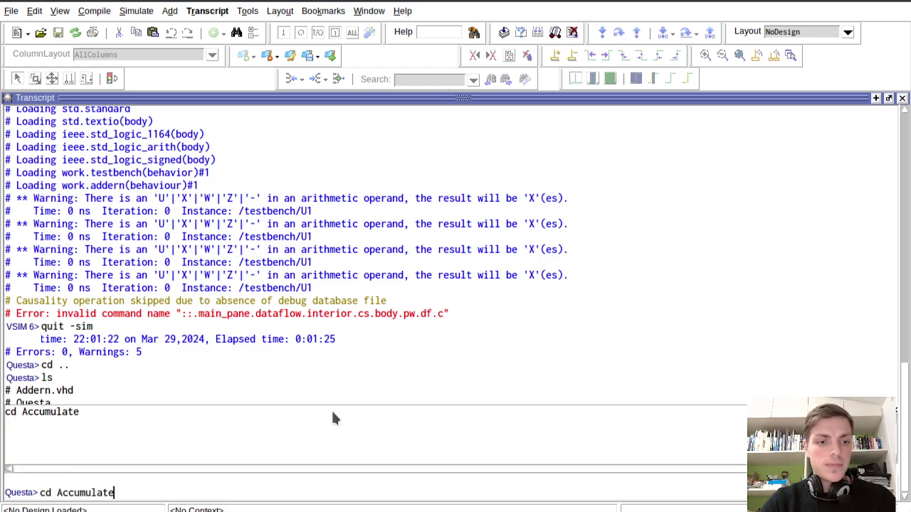
pyautogui.write('/Q')
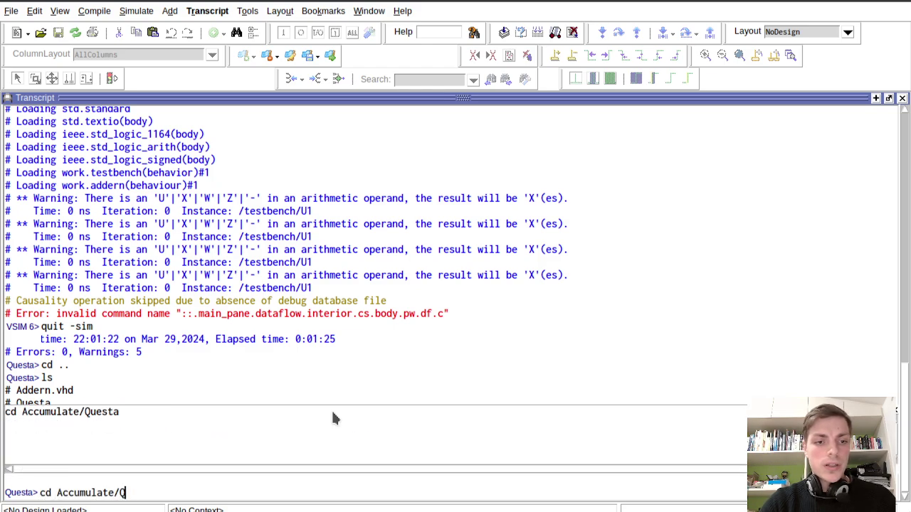
pyautogui.write('uesta')
pyautogui.press('Return')
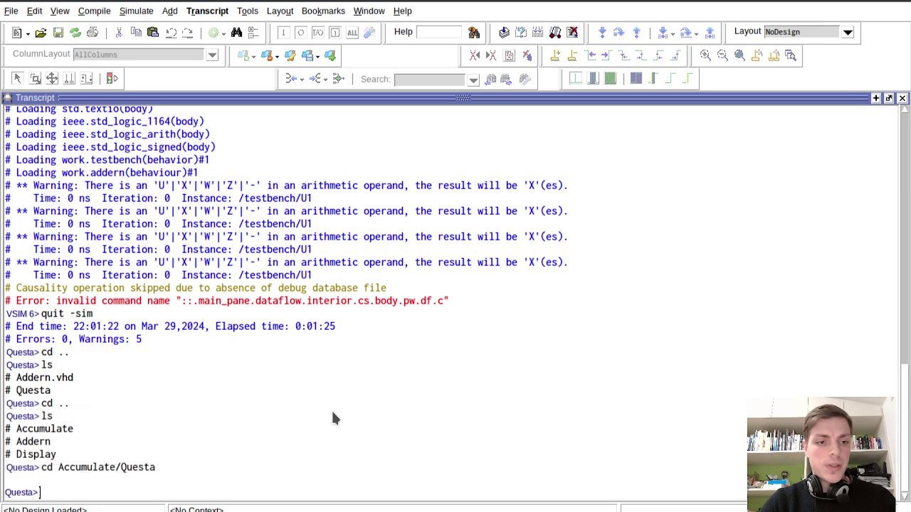
pyautogui.write('ls')
pyautogui.press('Return')
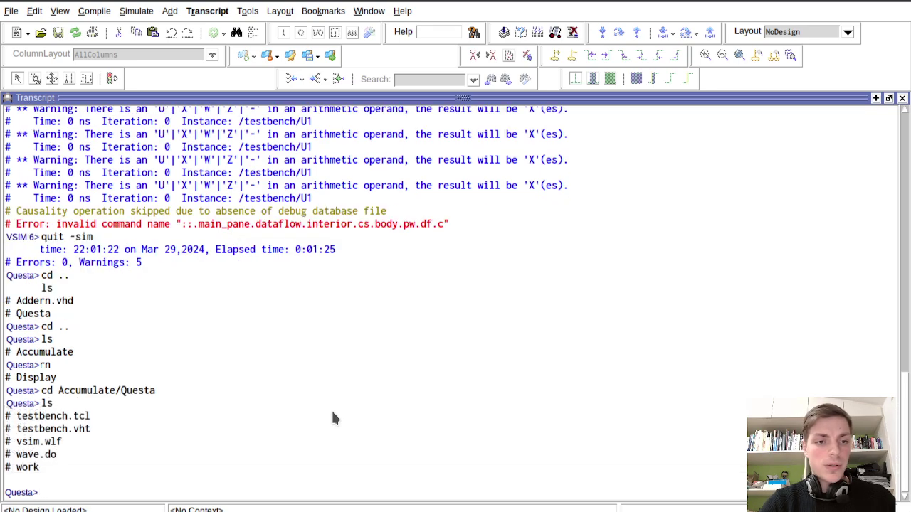
# Step: Run the accumulator simulation by executing the testbench.tcl script with the do command
pyautogui.write('do te')
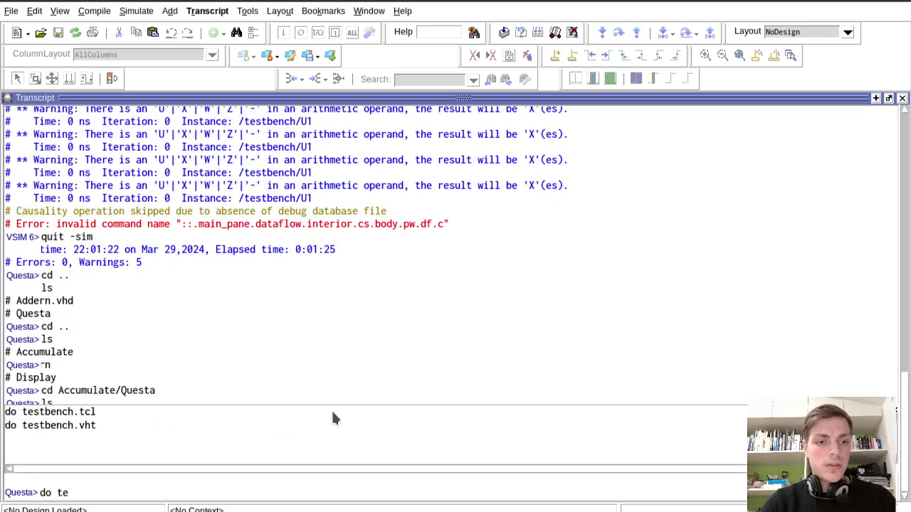
pyautogui.write('stbench.t')
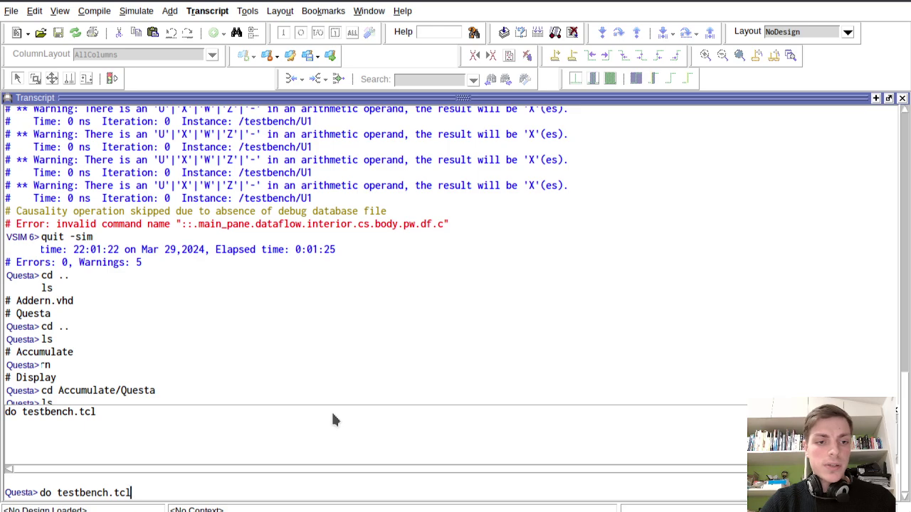
pyautogui.write('cl')
pyautogui.press('Return')
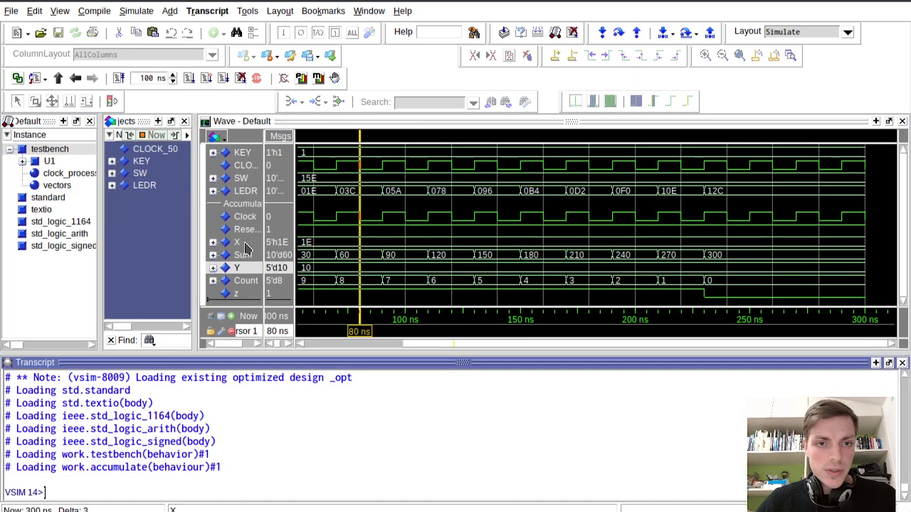
# Step: Change the radix of the X signal in the waveform to Unsigned
pyautogui.click(245, 244)
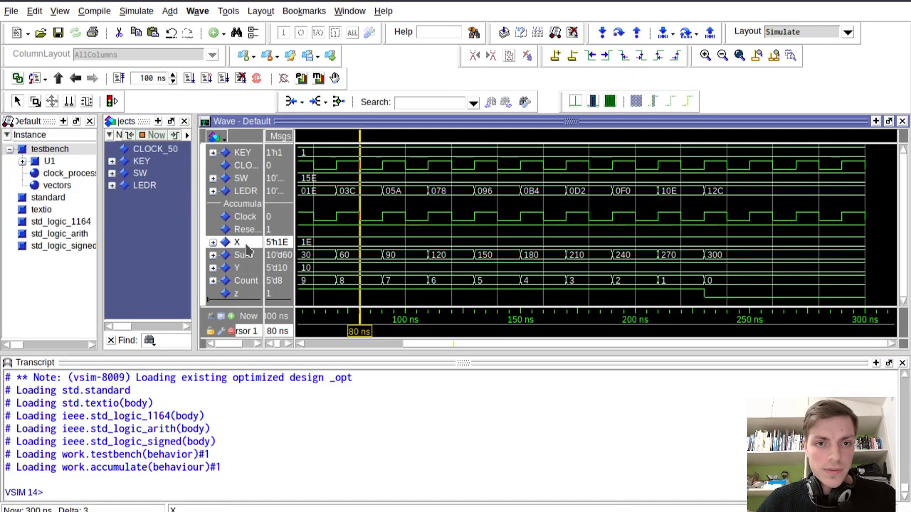
pyautogui.rightClick(289, 242)
pyautogui.moveTo(356, 334)
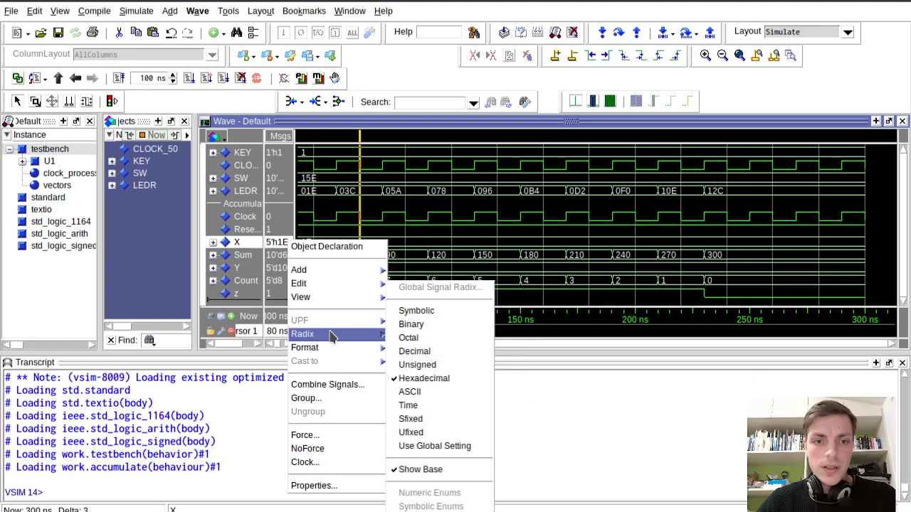
pyautogui.click(417, 365)
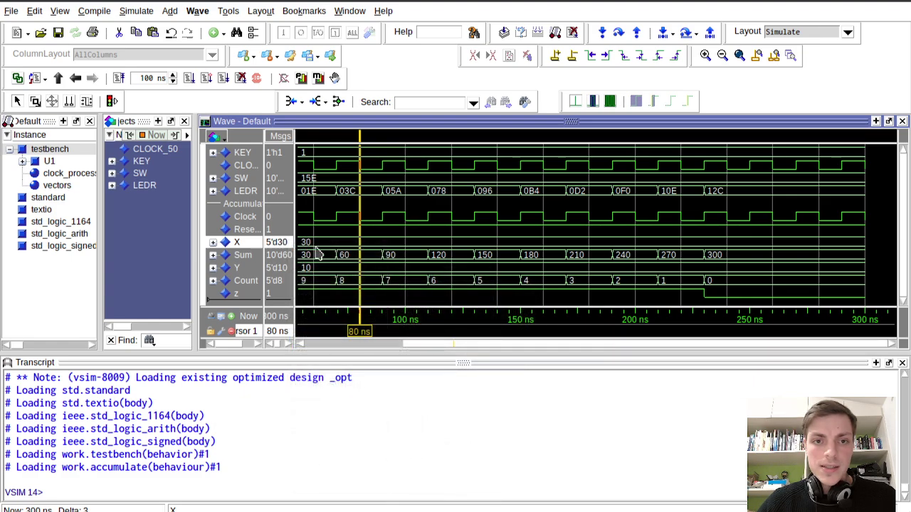
# Step: Select the Sum signal and compare its waveform with the accumulator circuit in Figure 8 of the PDF
pyautogui.click(284, 256)
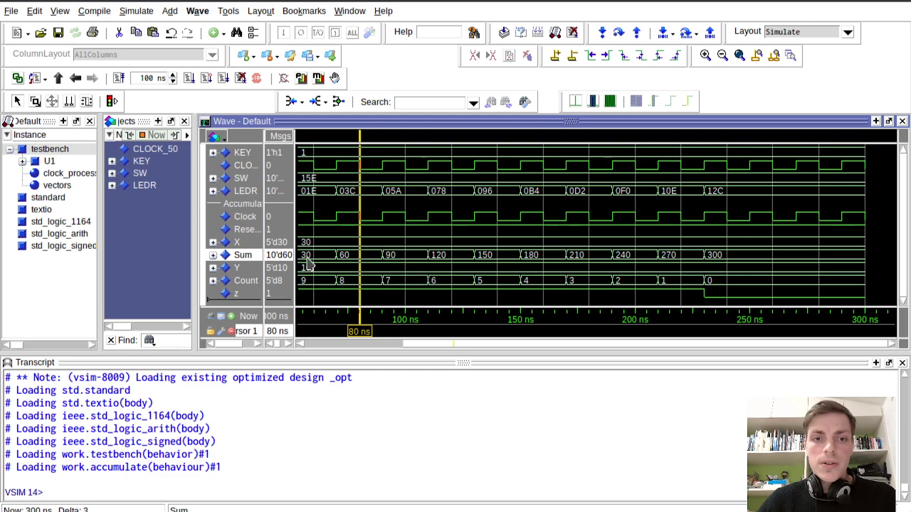
pyautogui.hotkey('alt', 'Tab')
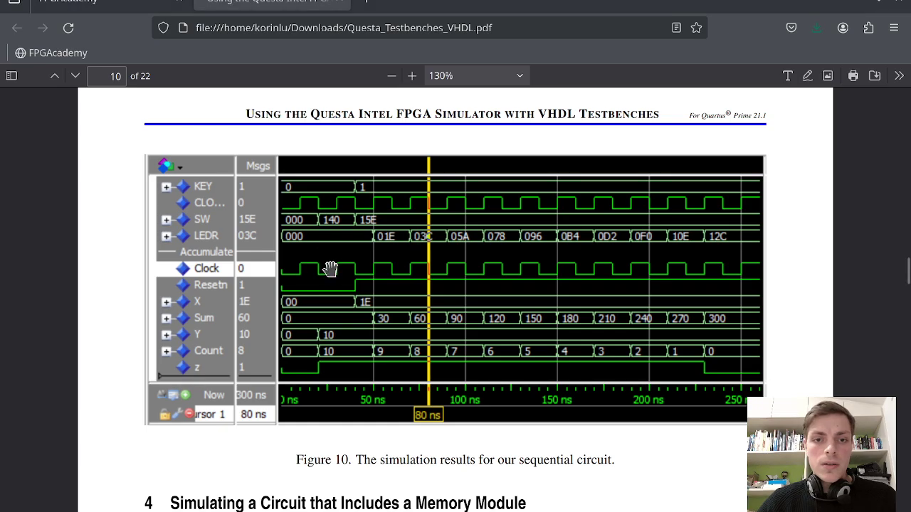
pyautogui.scroll(5, 370, 245)
pyautogui.scroll(15, 390, 235)
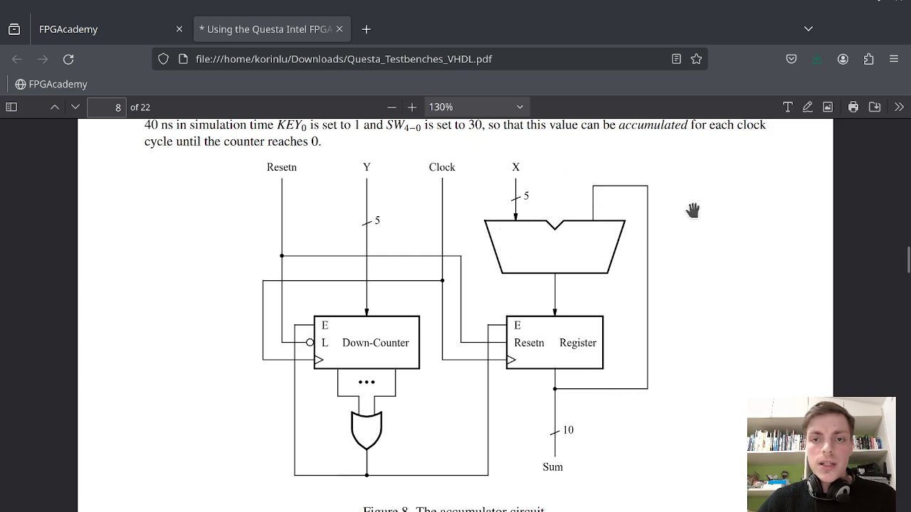
pyautogui.hotkey('alt', 'Tab')
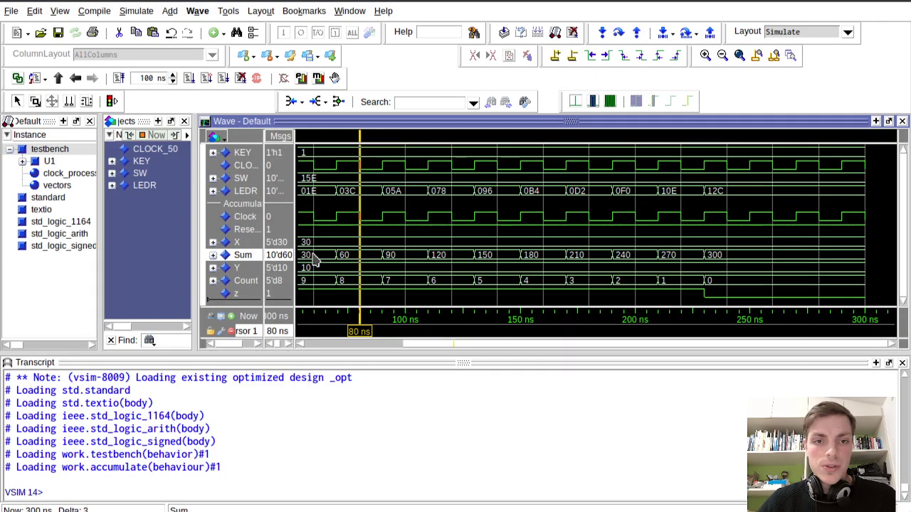
pyautogui.moveTo(457, 263)
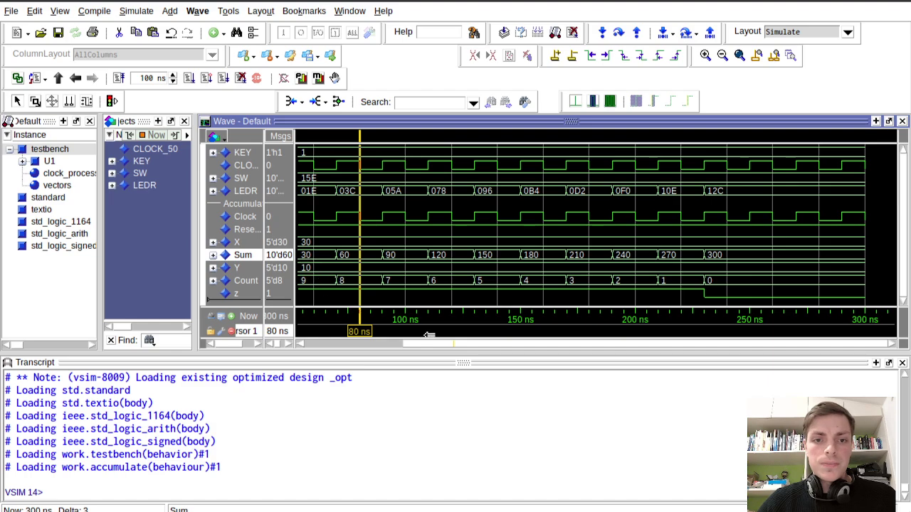
# Step: Place the wave cursor at 25 ns on the Y signal and examine the accumulation from the start of the simulation
pyautogui.moveTo(413, 344); pyautogui.dragTo(308, 344)
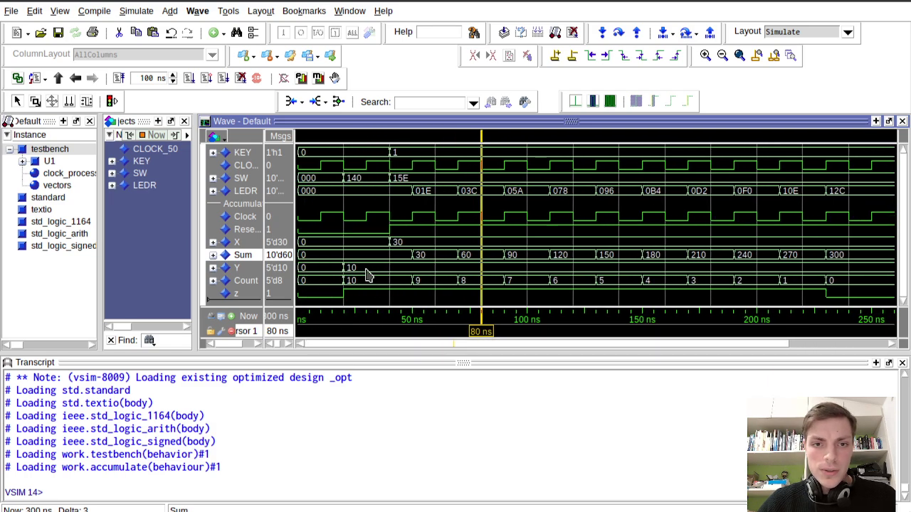
pyautogui.click(355, 272)
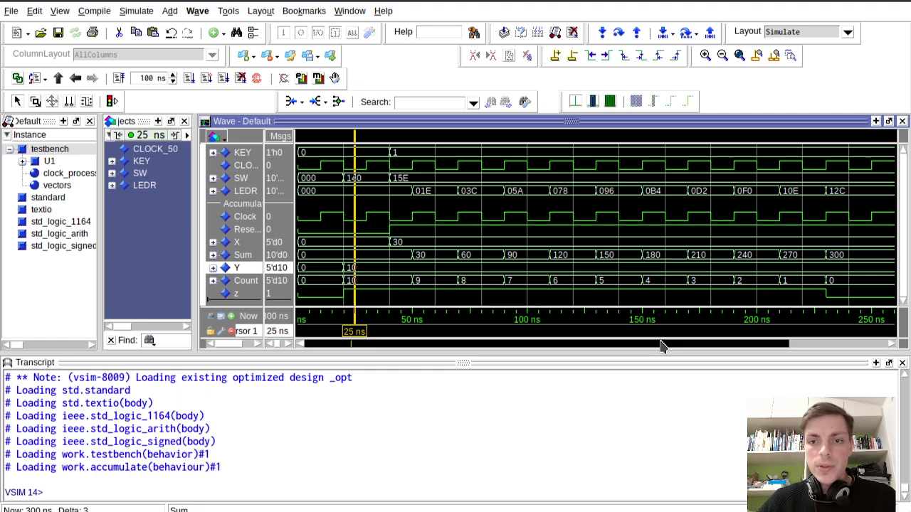
pyautogui.hscroll(3, 720, 344)
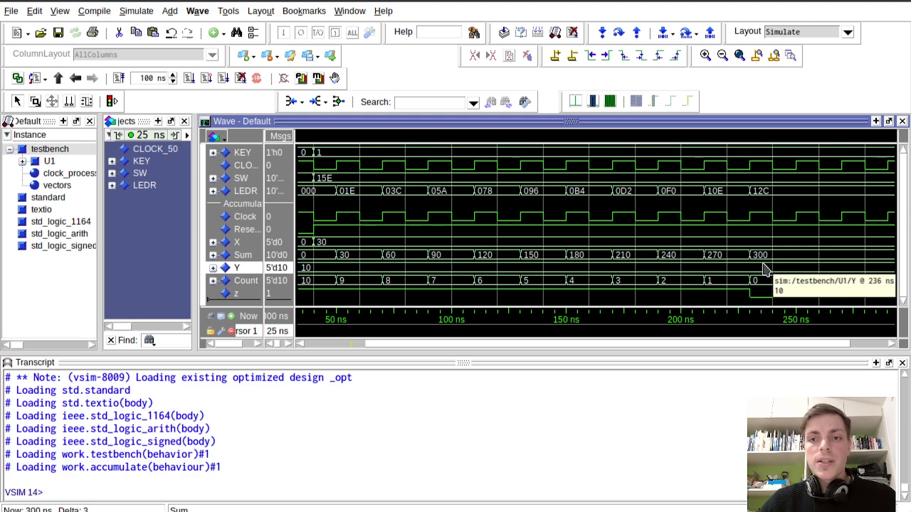
pyautogui.hscroll(-3, 738, 346)
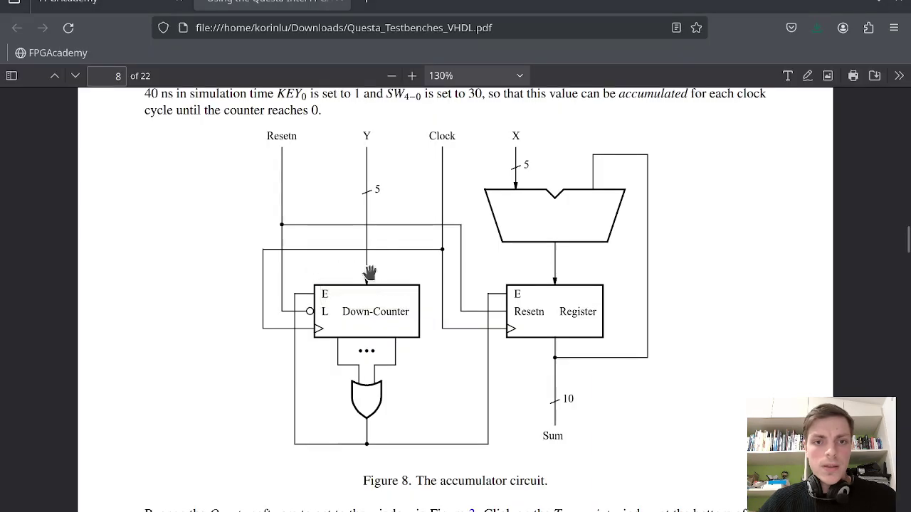
# Step: Review the testbench code in Figure 9 of the PDF, and in Questa move the cursor on Y to 28 ns
pyautogui.scroll(5, 366, 270)
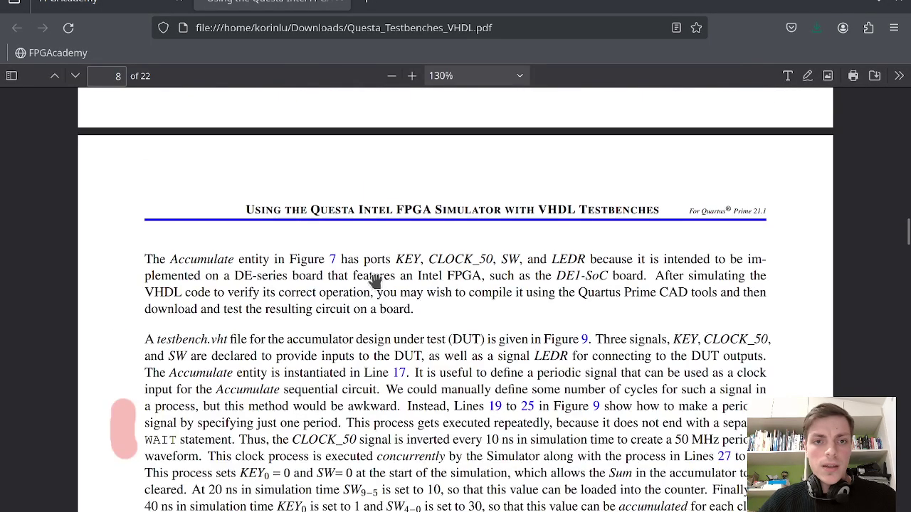
pyautogui.scroll(-8, 379, 276)
pyautogui.scroll(-10, 380, 276)
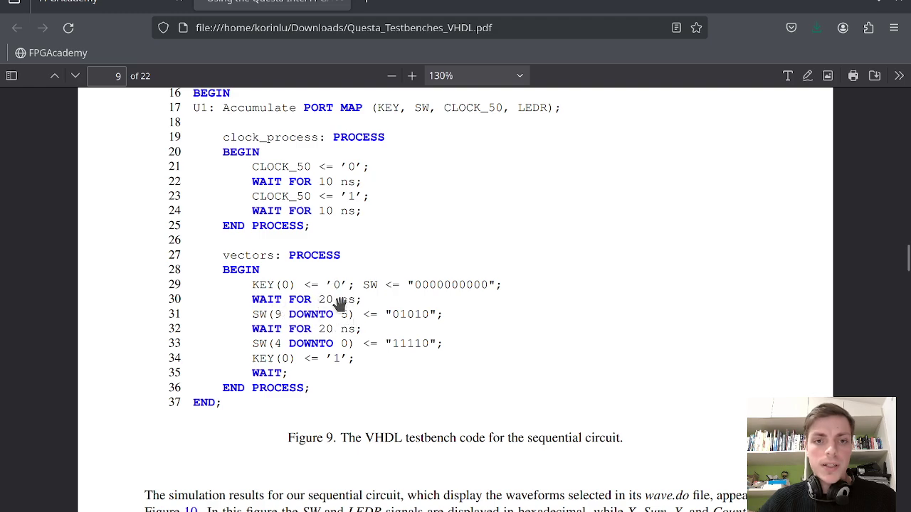
pyautogui.hotkey('alt', 'Tab')
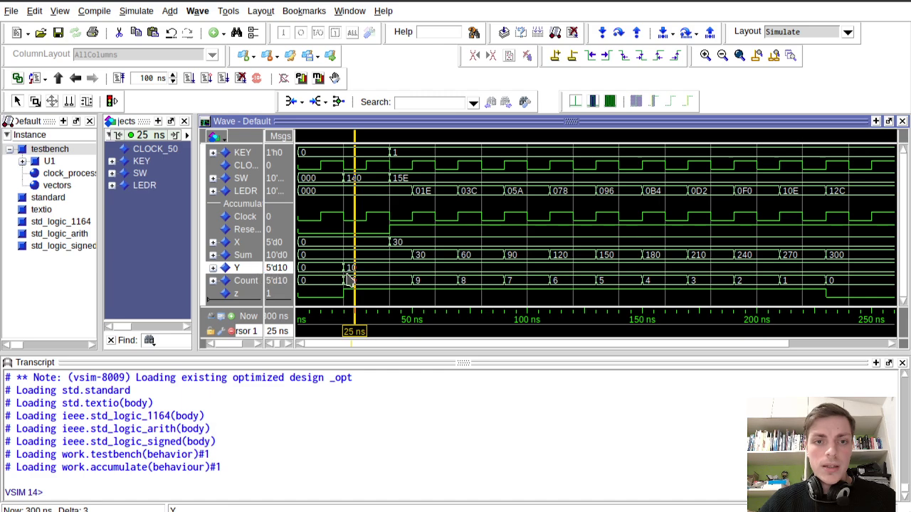
pyautogui.moveTo(343, 269); pyautogui.dragTo(362, 270)
# Step: Compare the Figure 9 vectors process with the simulated X and KEY waveforms, and place the wave cursor at 9 ns on Clock
pyautogui.hotkey('alt', 'Tab')
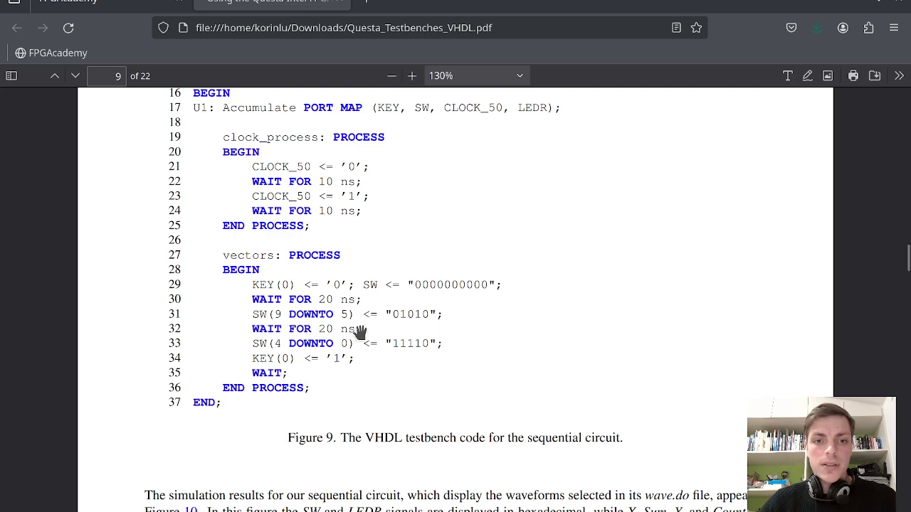
pyautogui.hotkey('alt', 'Tab')
pyautogui.hotkey('alt', 'Tab')
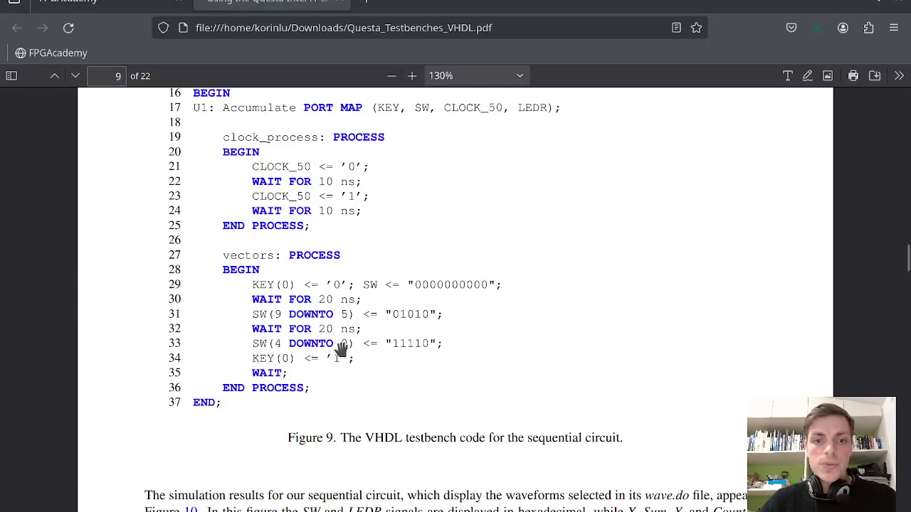
pyautogui.hotkey('alt', 'Tab')
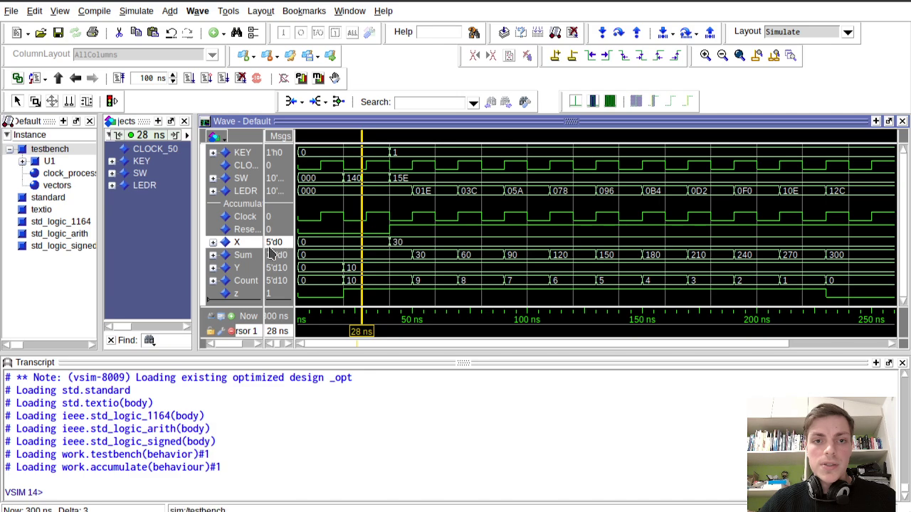
pyautogui.hotkey('alt', 'Tab')
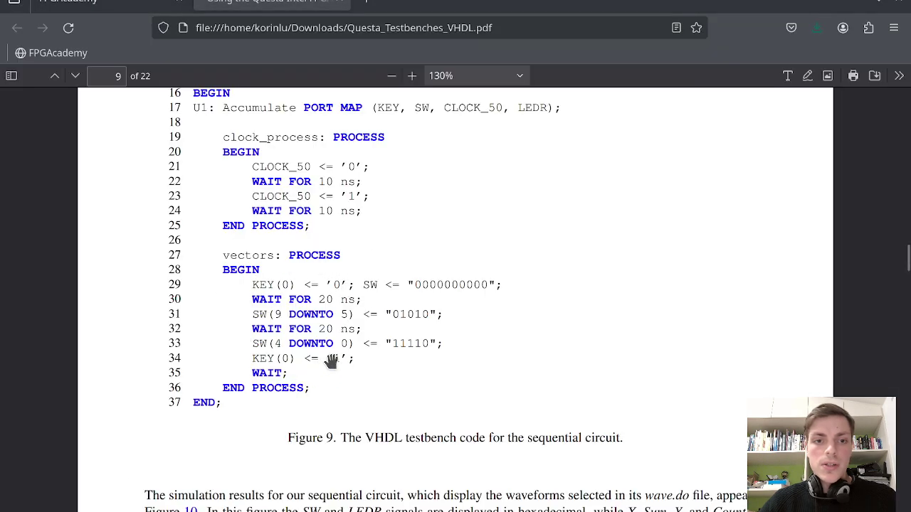
pyautogui.hotkey('alt', 'Tab')
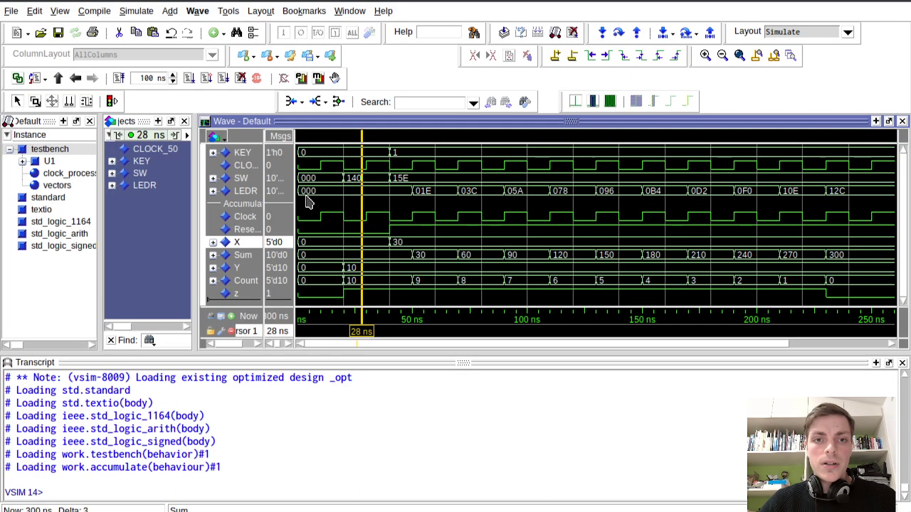
pyautogui.click(318, 223)
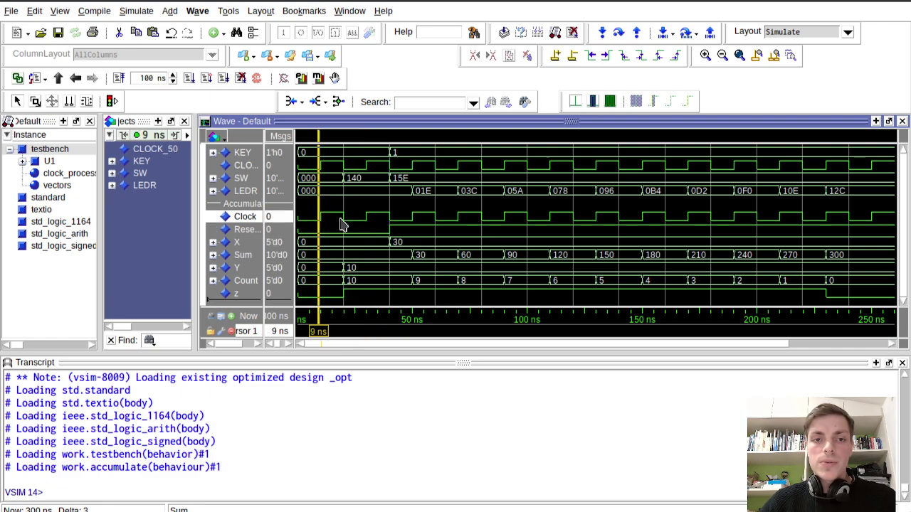
# Step: Switch to the PDF, check the expected waveforms in Figure 10 and read the start of section 4 on memory modules
pyautogui.hotkey('alt', 'Tab')
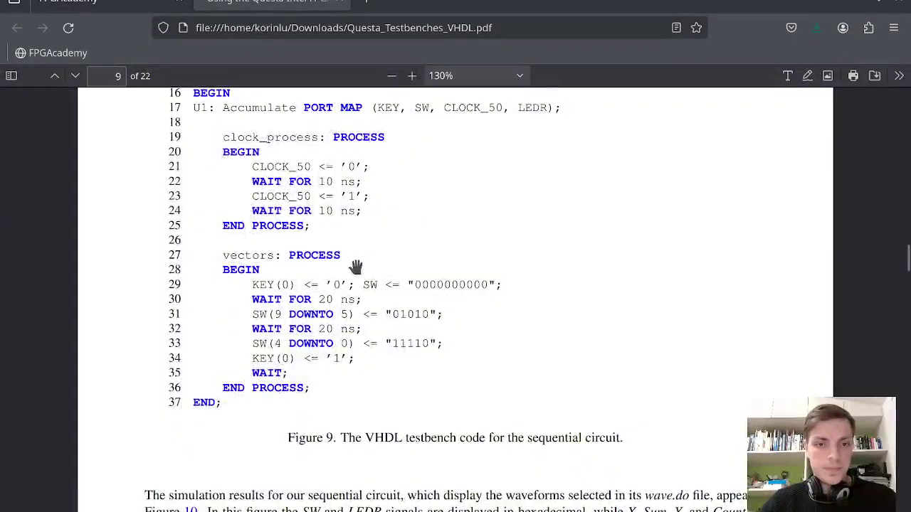
pyautogui.scroll(-5, 358, 264)
pyautogui.scroll(-5, 353, 266)
pyautogui.scroll(1, 353, 265)
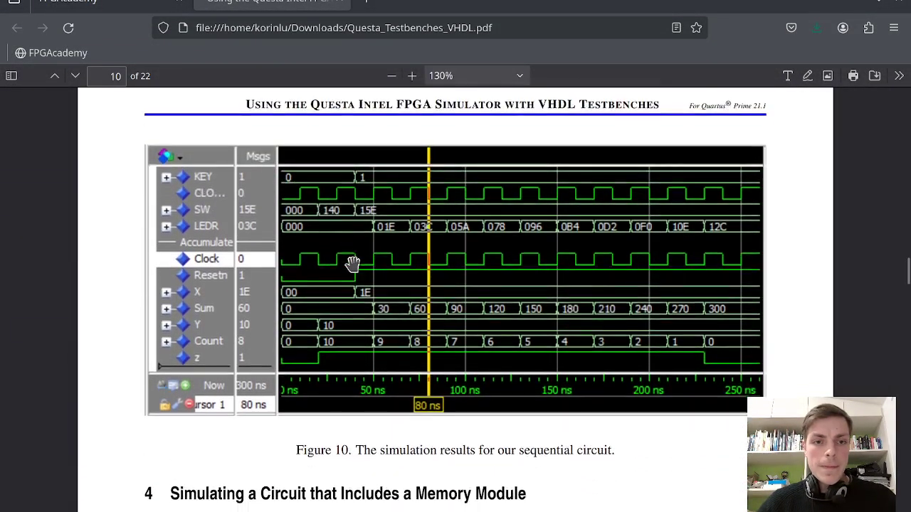
pyautogui.scroll(-6, 352, 264)
pyautogui.scroll(3, 352, 263)
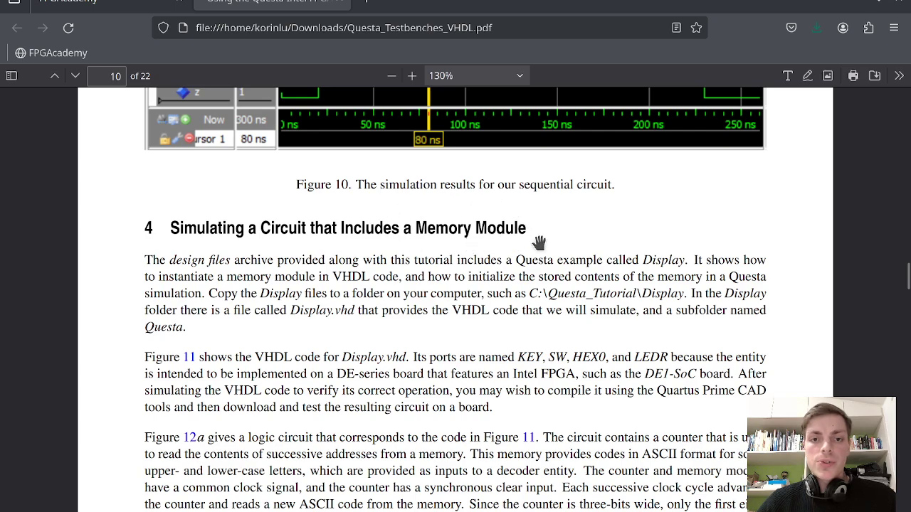
# Step: Switch to Questa and end the Accumulate simulation with the command quit -sim in the Transcript
pyautogui.hotkey('alt', 'Tab')
pyautogui.click(210, 428)
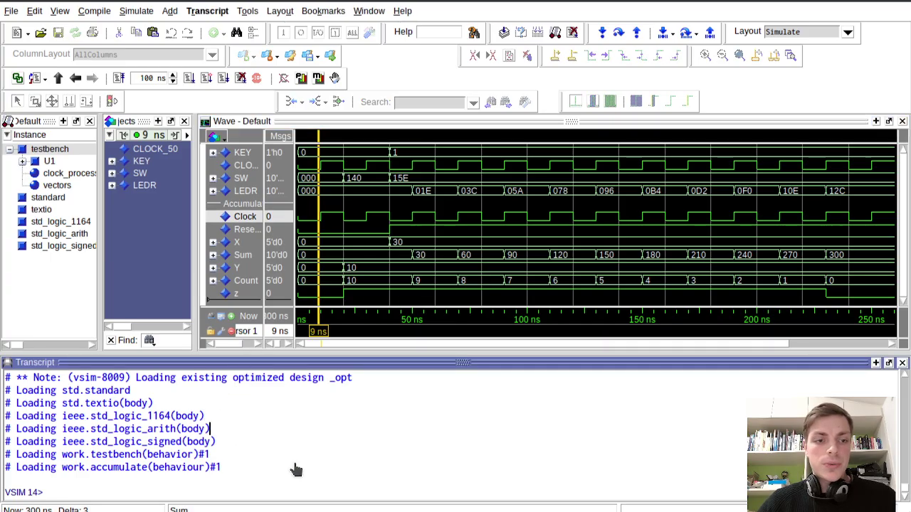
pyautogui.click(296, 470)
pyautogui.write('quit')
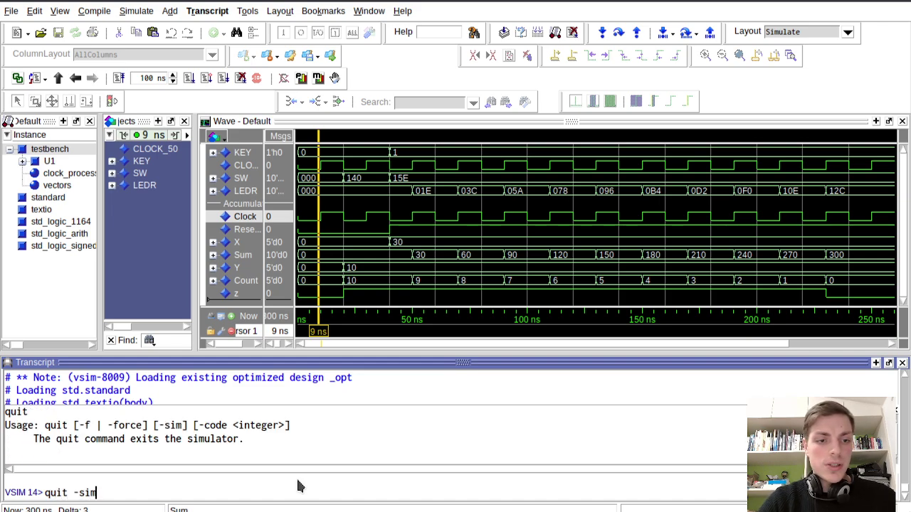
pyautogui.write(' -sim')
pyautogui.press('Return')
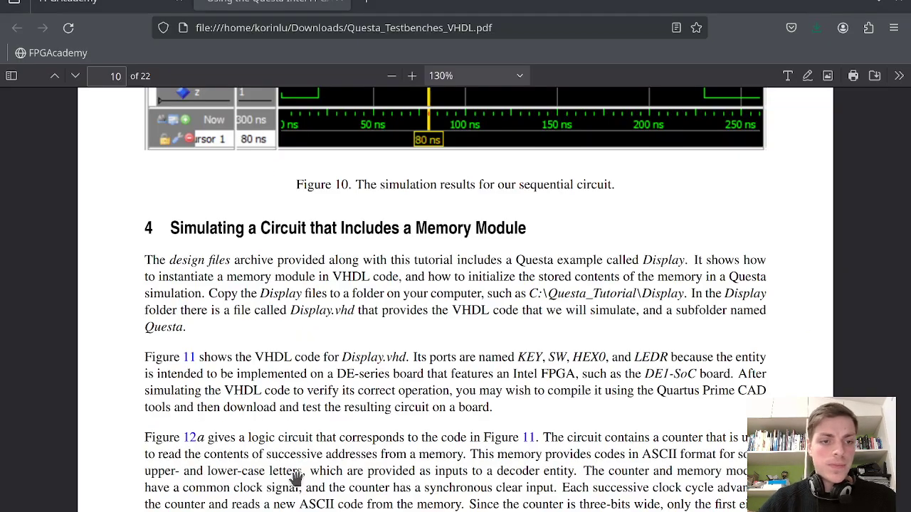
# Step: Go up two folder levels with cd ../.. and list the example folders with ls
pyautogui.write('cd ../.')
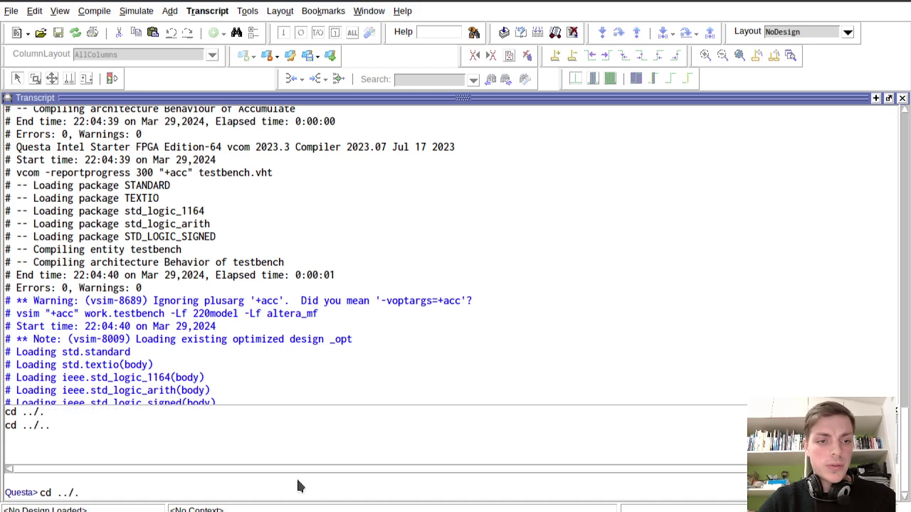
pyautogui.write('.')
pyautogui.press('Return')
pyautogui.write('ls')
pyautogui.press('Return')
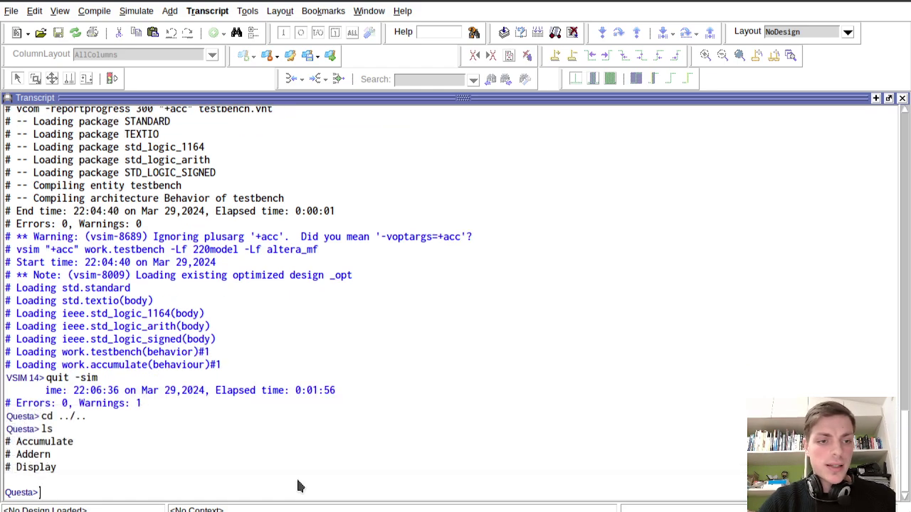
# Step: Change the working directory to the Display folder and into its Questa subfolder
pyautogui.write('cd Dis')
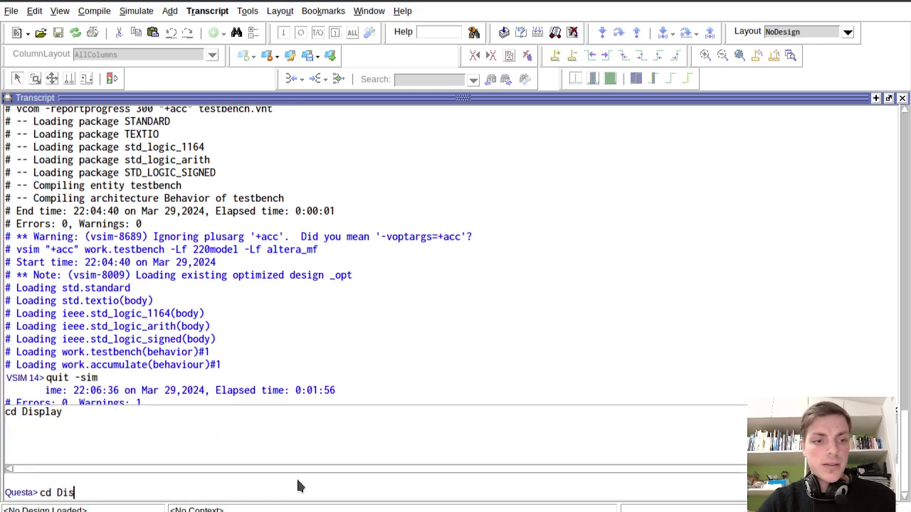
pyautogui.write('play')
pyautogui.press('Return')
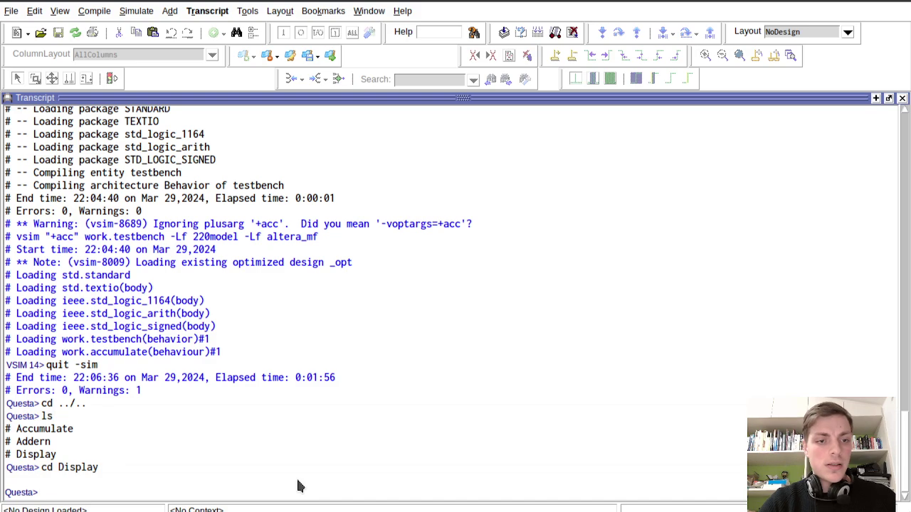
pyautogui.write('cd Ques')
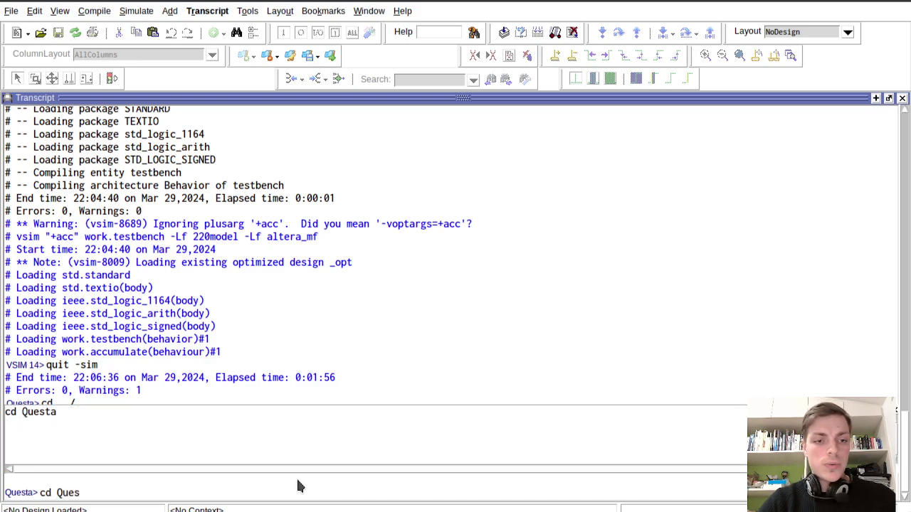
pyautogui.write('t')
pyautogui.press('Return')
pyautogui.press('Up')
pyautogui.write('a')
pyautogui.press('Return')
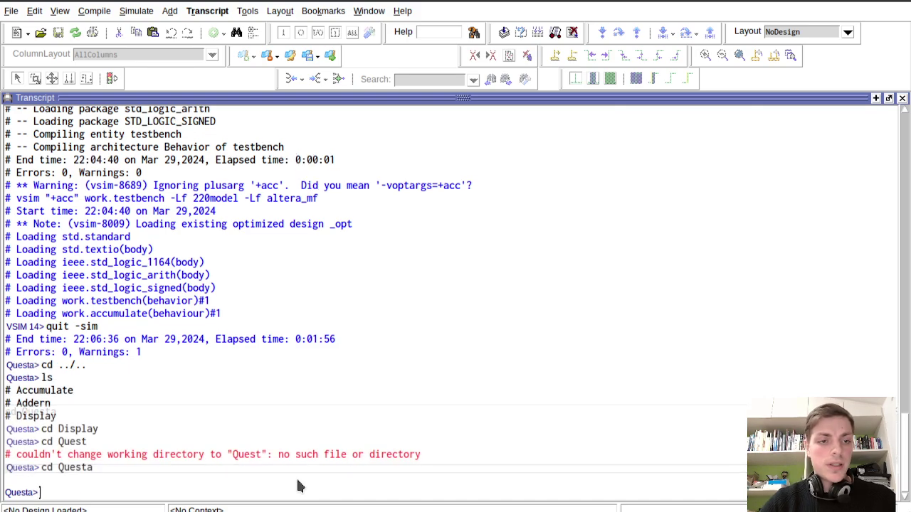
# Step: List the contents of the Display example's Questa folder with ls
pyautogui.write('ls')
pyautogui.press('Return')
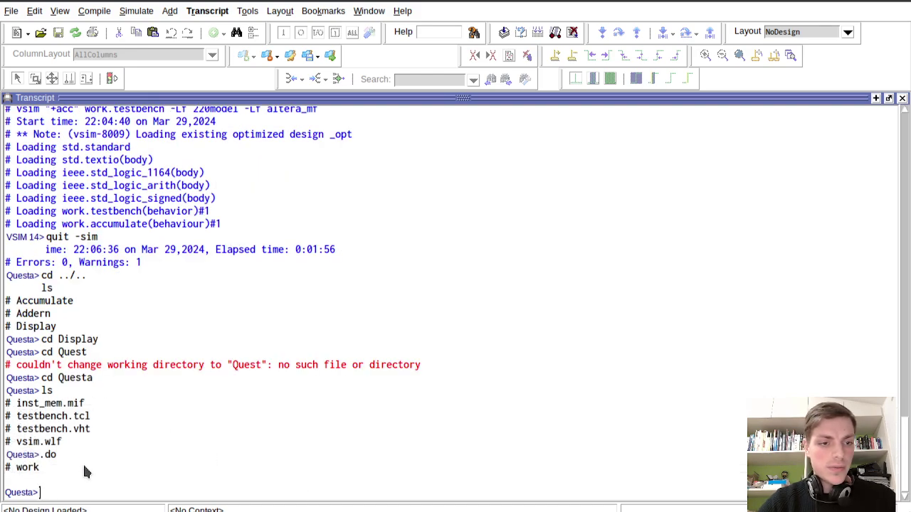
pyautogui.write('ls')
pyautogui.press('Return')
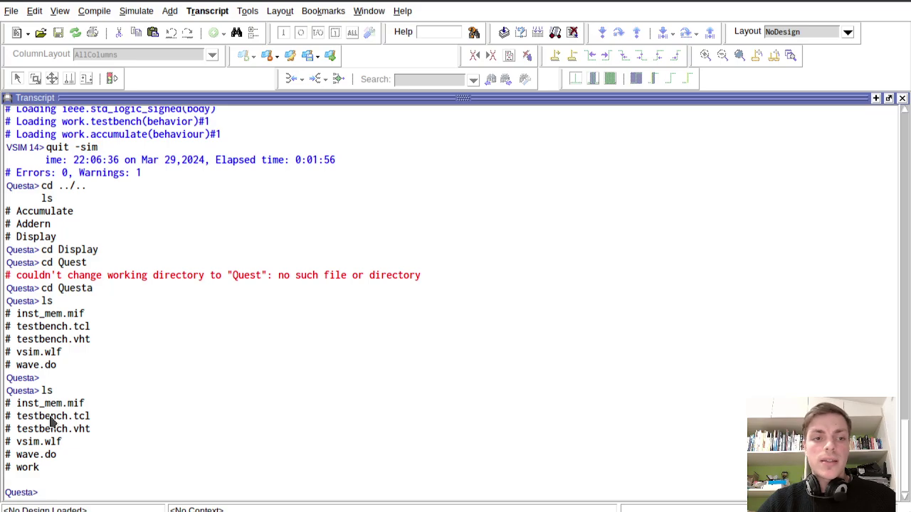
# Step: Switch to the PDF tutorial and review the Display.vhd code, including its constants, port maps and HEX0 decoder
pyautogui.hotkey('alt', 'Tab')
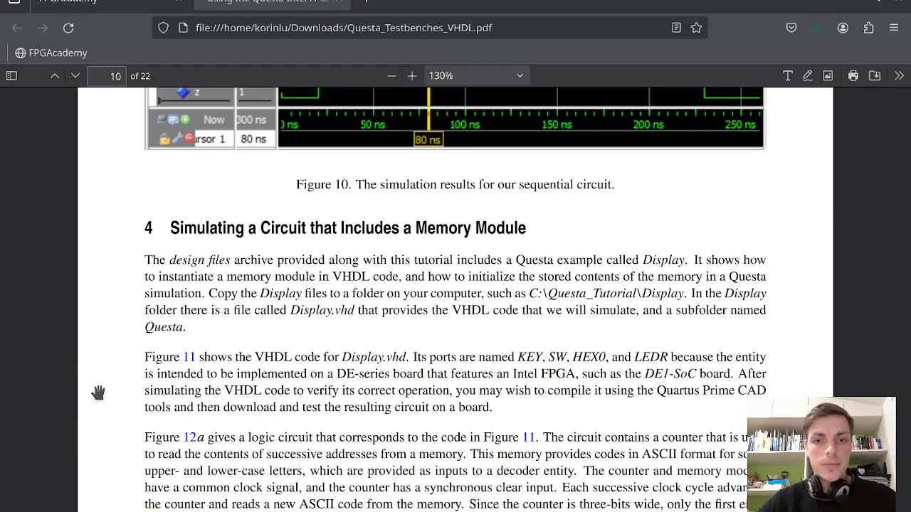
pyautogui.scroll(-7, 106, 306)
pyautogui.scroll(-5, 219, 423)
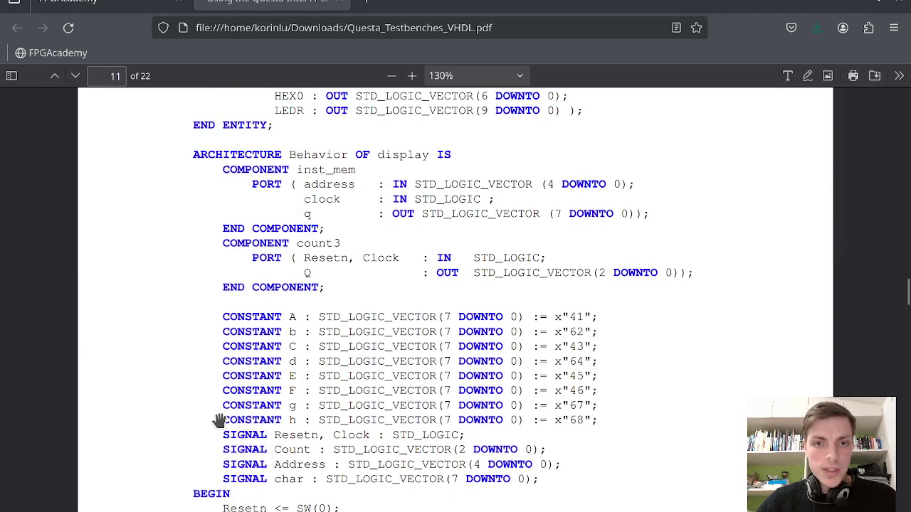
pyautogui.scroll(-4, 261, 377)
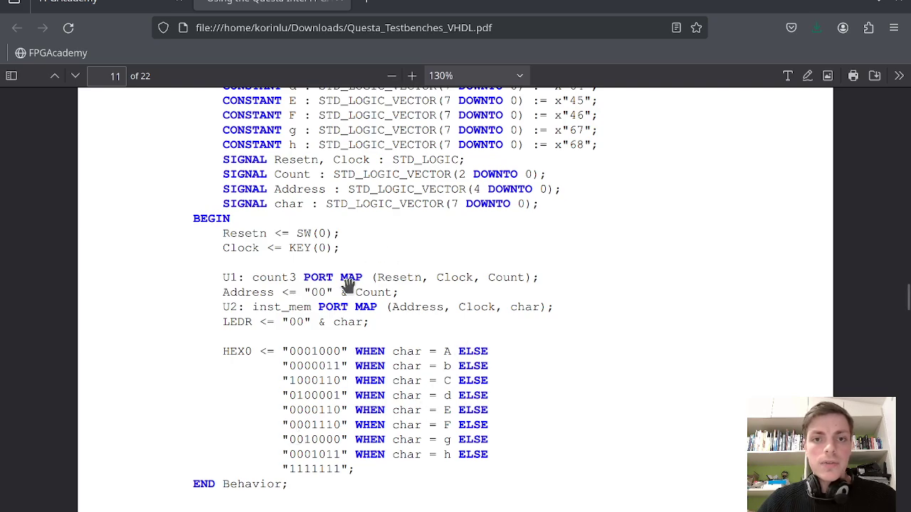
pyautogui.scroll(3, 265, 326)
pyautogui.scroll(-3, 267, 325)
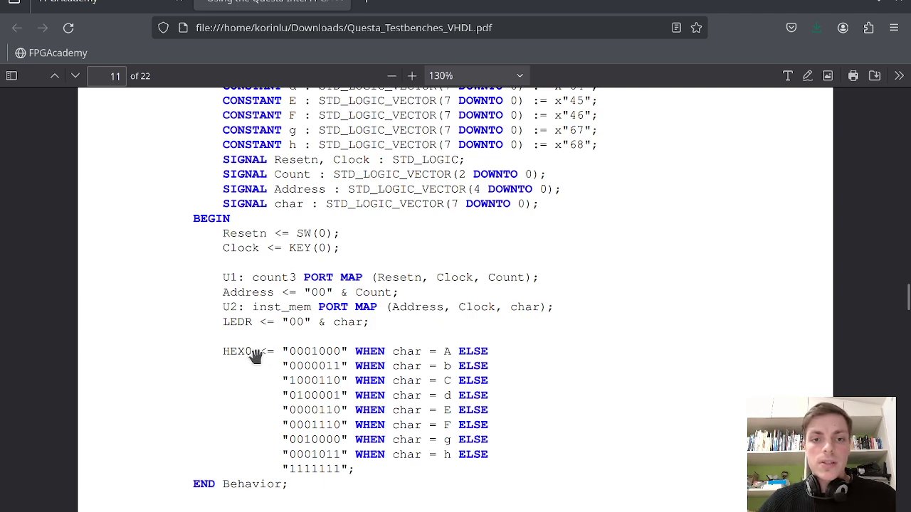
# Step: Study the memory example circuit in Figure 12 and the inst_mem.mif initialization file in Figure 13
pyautogui.scroll(-10, 257, 358)
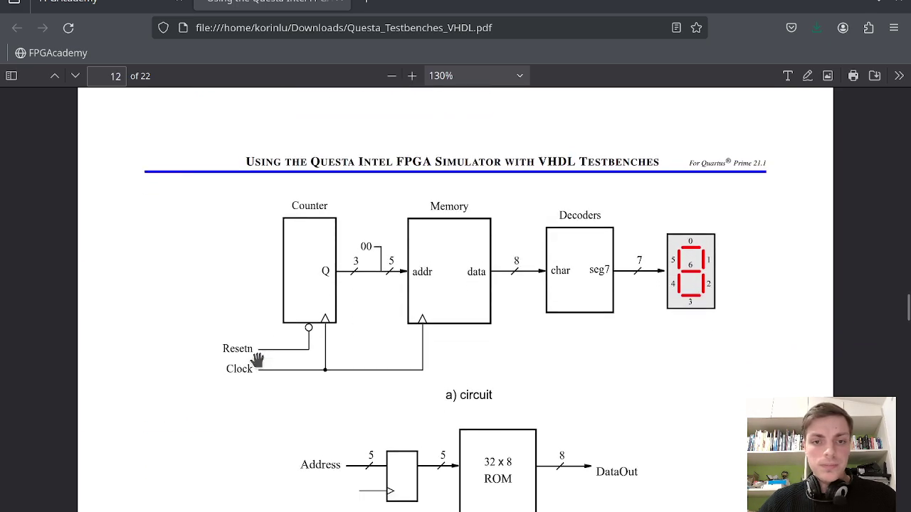
pyautogui.scroll(2, 256, 358)
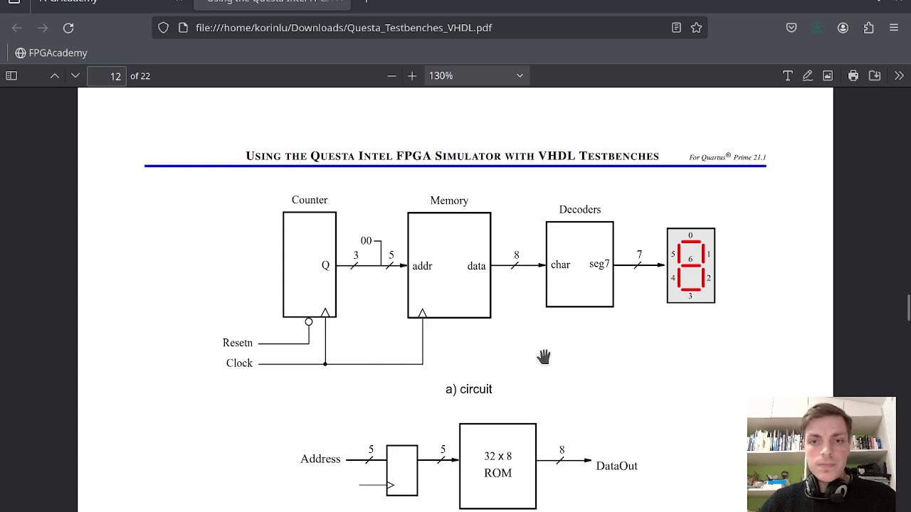
pyautogui.moveTo(908, 311); pyautogui.dragTo(908, 313)
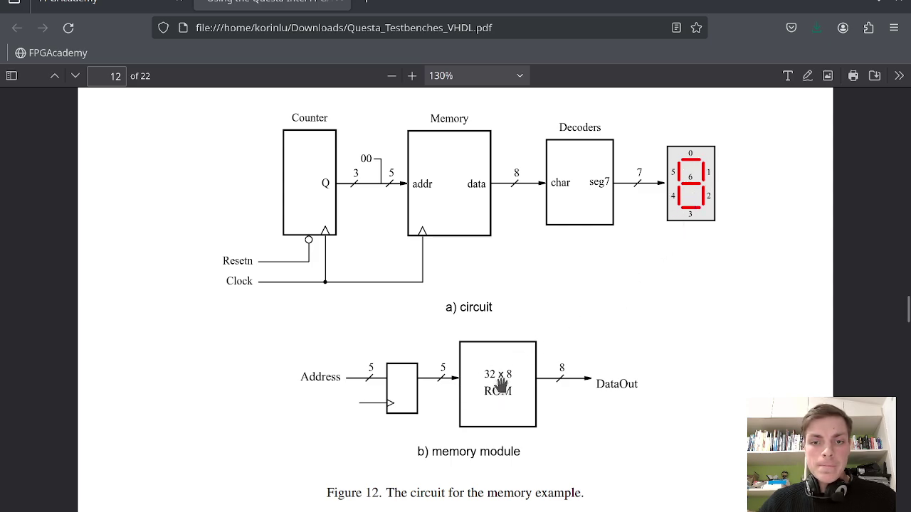
pyautogui.scroll(-10, 491, 424)
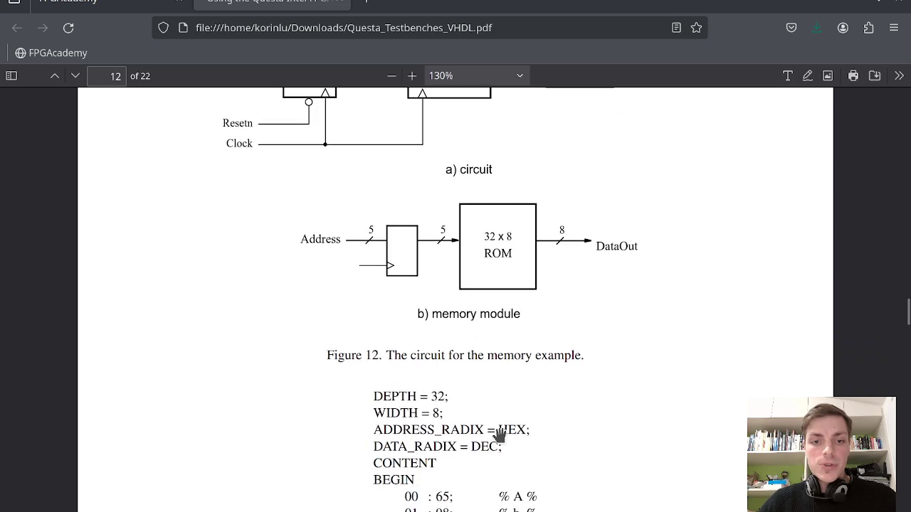
pyautogui.scroll(4, 499, 430)
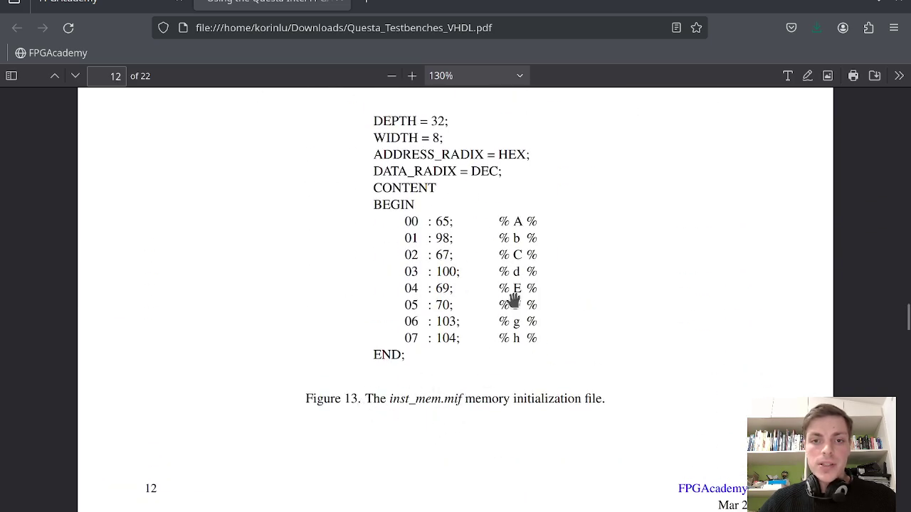
pyautogui.scroll(-2, 497, 285)
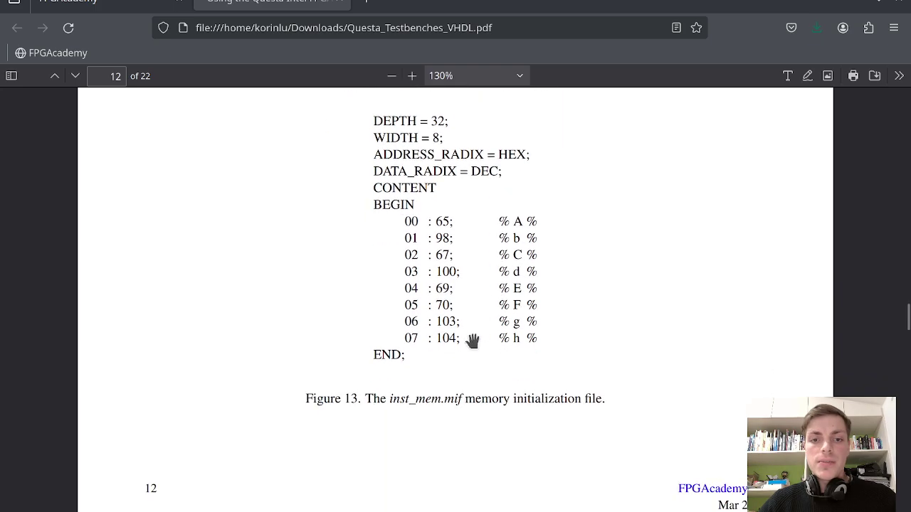
# Step: Review the Display testbench code in Figure 14, including the clock_process and vectors processes
pyautogui.scroll(-5, 427, 283)
pyautogui.scroll(-4, 427, 282)
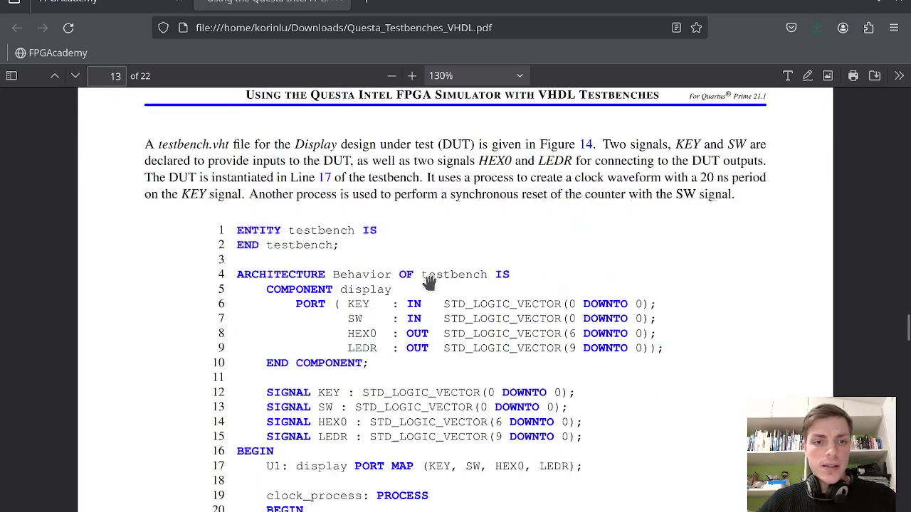
pyautogui.scroll(-2, 413, 343)
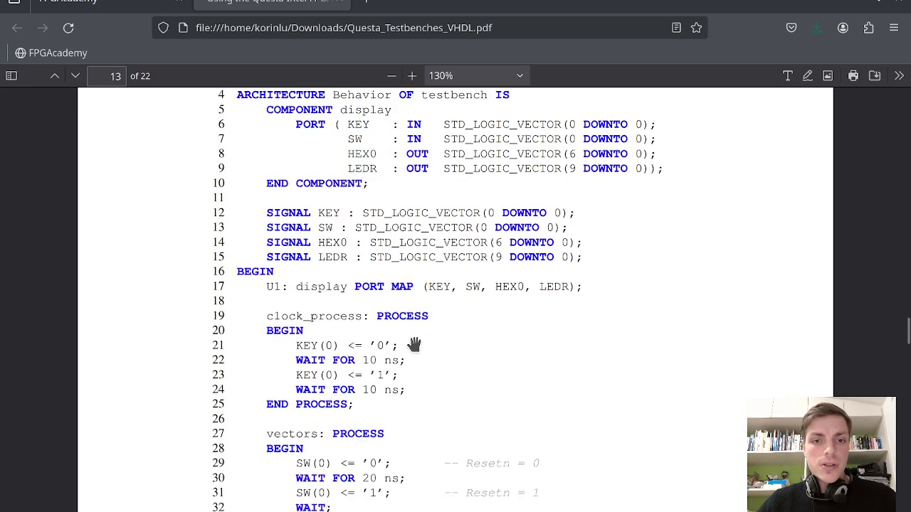
pyautogui.scroll(2, 313, 377)
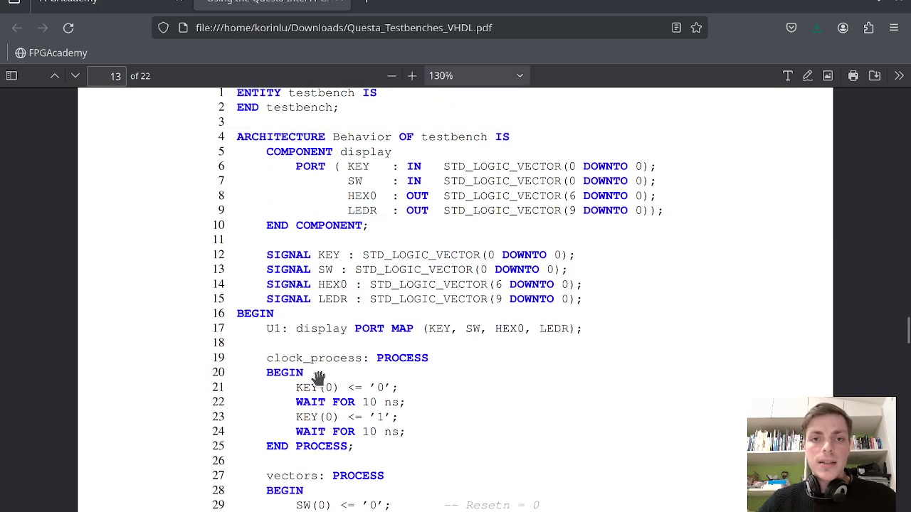
pyautogui.scroll(-2, 385, 299)
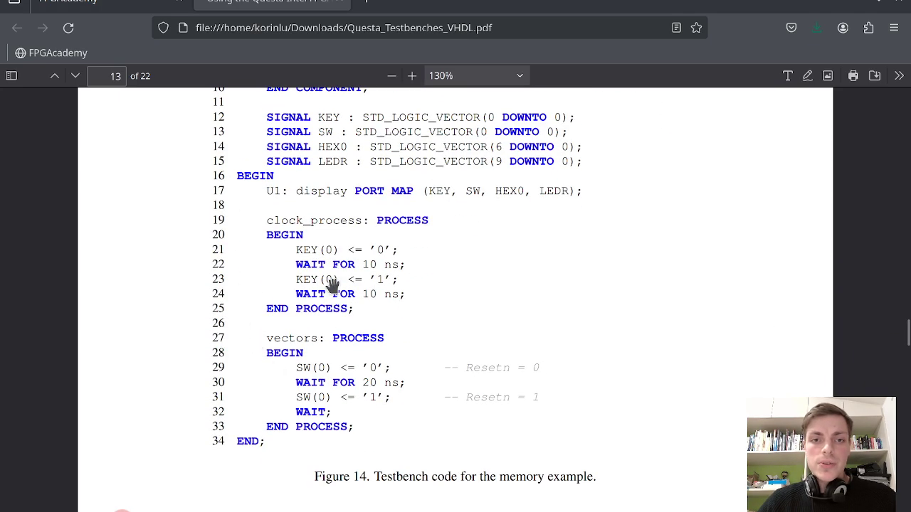
# Step: Examine the testbench.tcl script in Figure 15 with its explanation, and read the instructions for running it
pyautogui.scroll(-6, 335, 293)
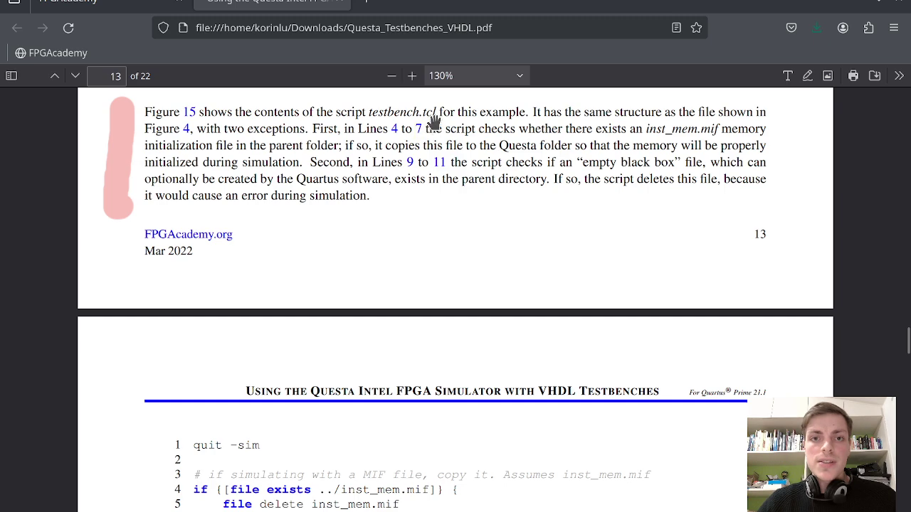
pyautogui.scroll(-4, 427, 197)
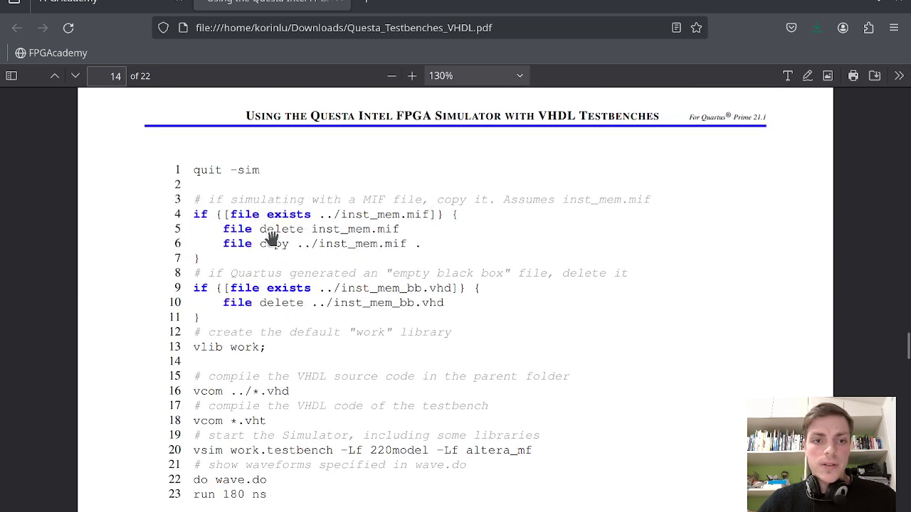
pyautogui.scroll(-2, 270, 322)
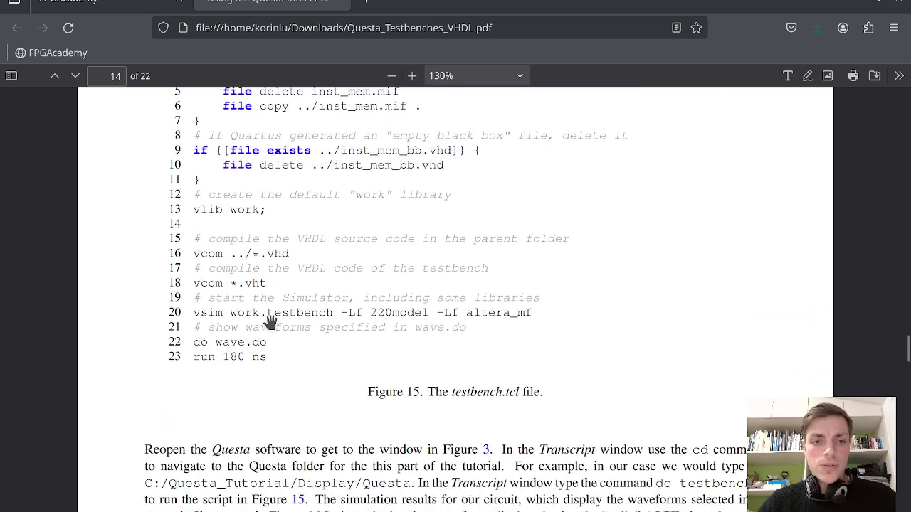
pyautogui.scroll(2, 270, 323)
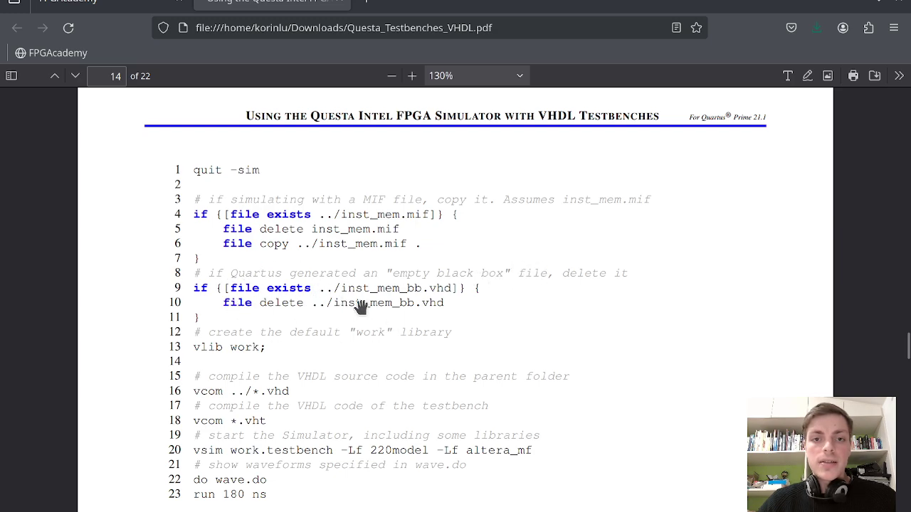
pyautogui.scroll(4, 376, 316)
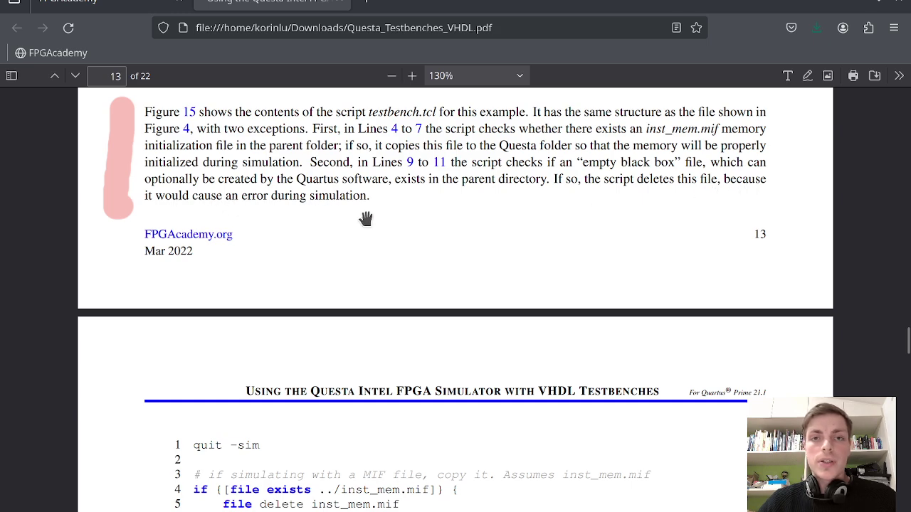
pyautogui.scroll(-4, 354, 265)
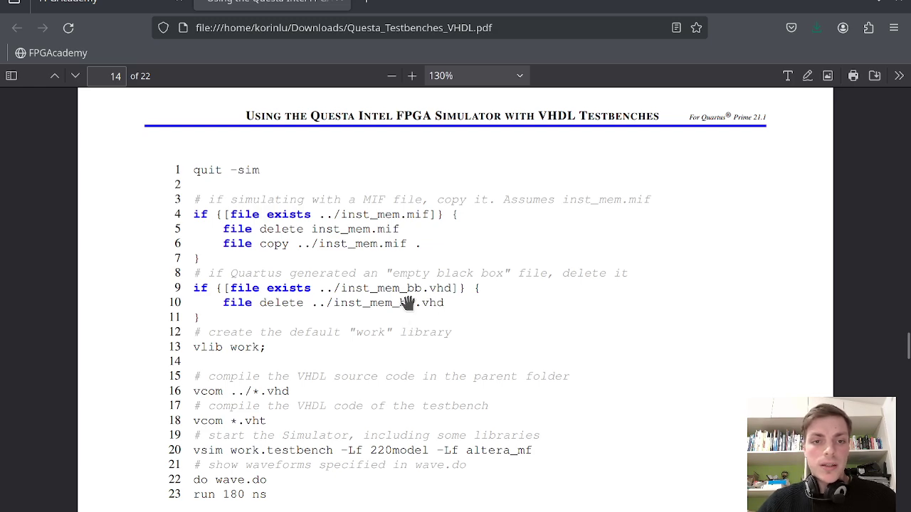
pyautogui.scroll(-2, 409, 301)
pyautogui.scroll(-2, 409, 301)
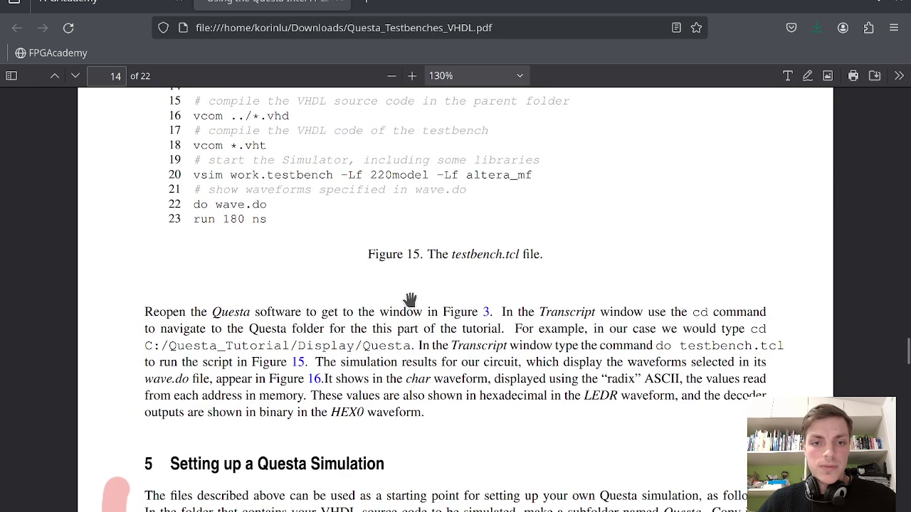
pyautogui.scroll(-4, 409, 297)
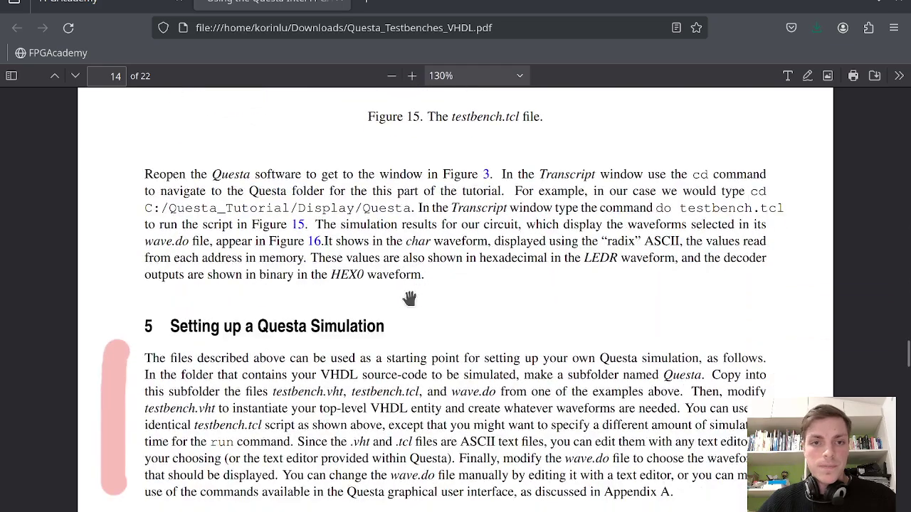
# Step: Switch to Questa and run the Display example's simulation script with the command do testbench.tcl
pyautogui.hotkey('alt', 'Tab')
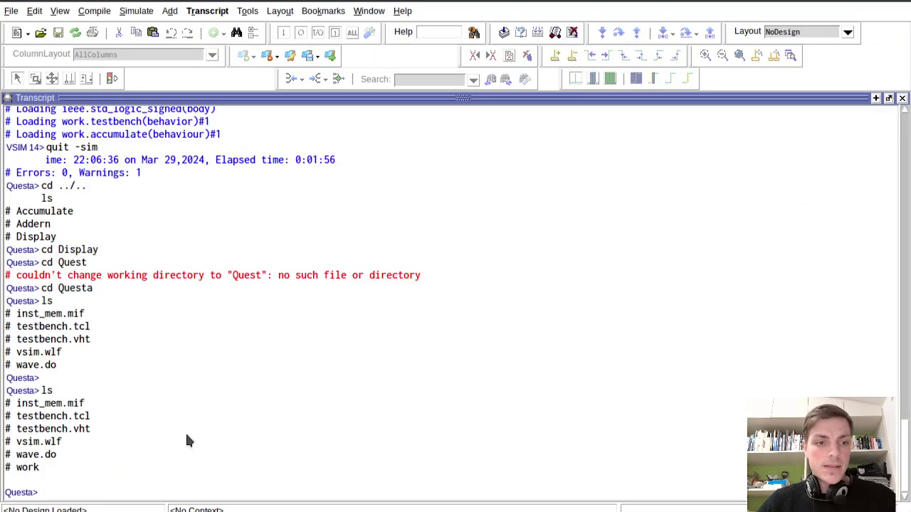
pyautogui.click(168, 492)
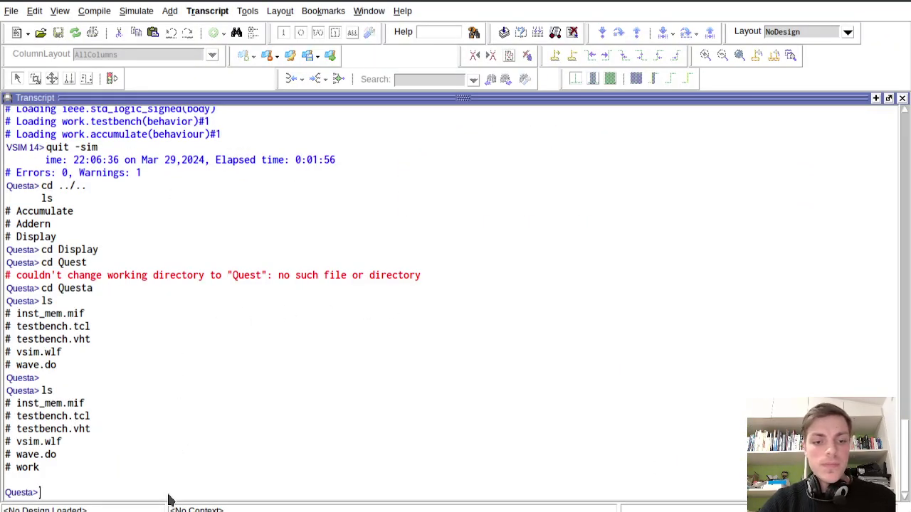
pyautogui.write('do')
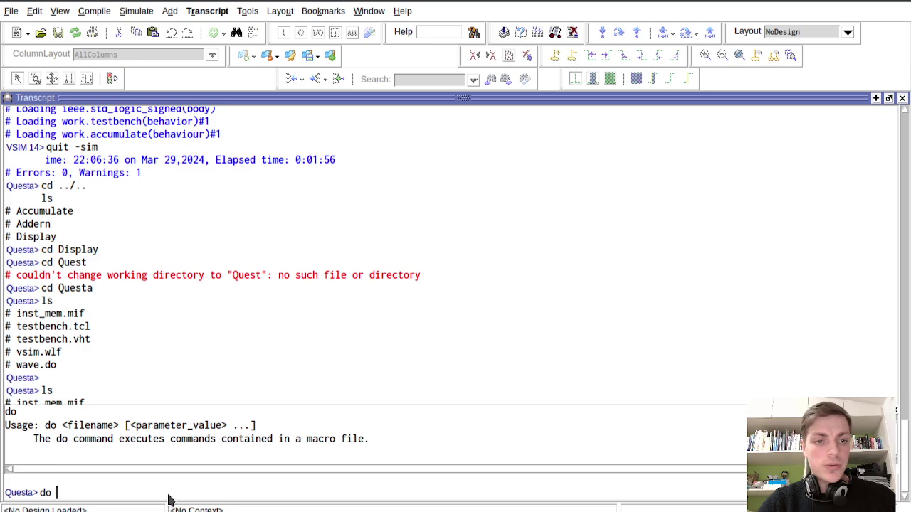
pyautogui.write(' testbench.tcl')
pyautogui.press('Return')
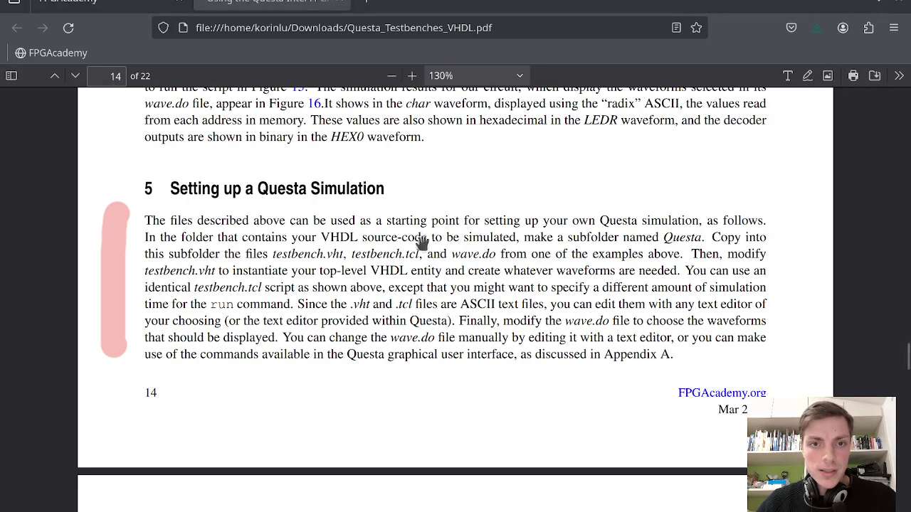
# Step: Compare the clock and reset processes in the tutorial's Figure 14 with the simulated Clock, reset and Count waveforms in Questa
pyautogui.scroll(15, 422, 242)
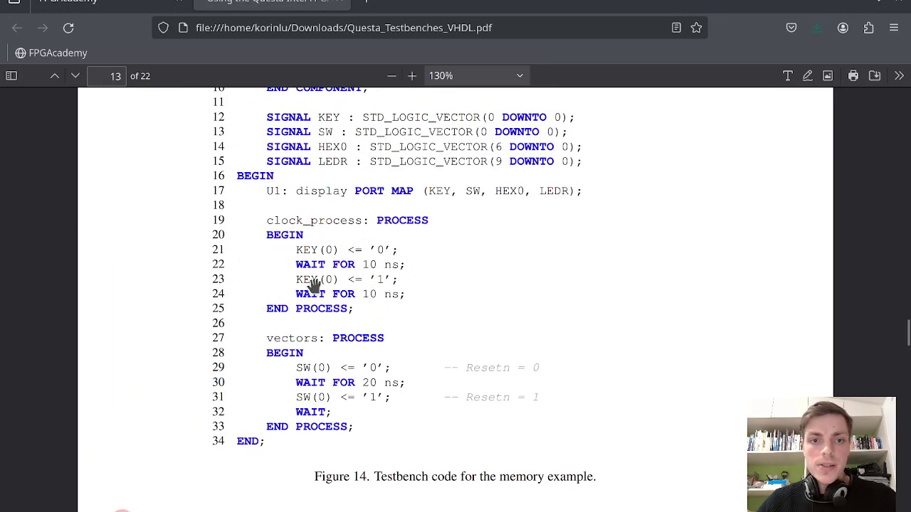
pyautogui.hotkey('alt', 'Tab')
pyautogui.click(318, 235)
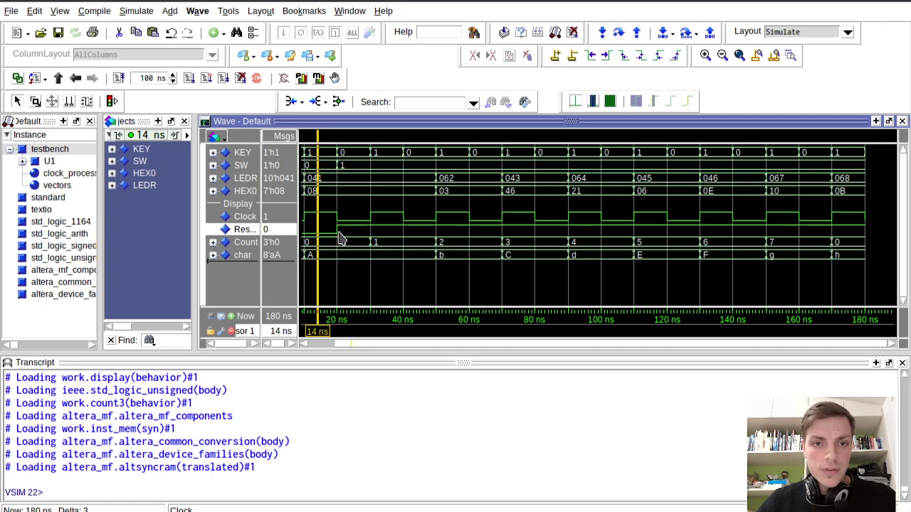
pyautogui.click(270, 243)
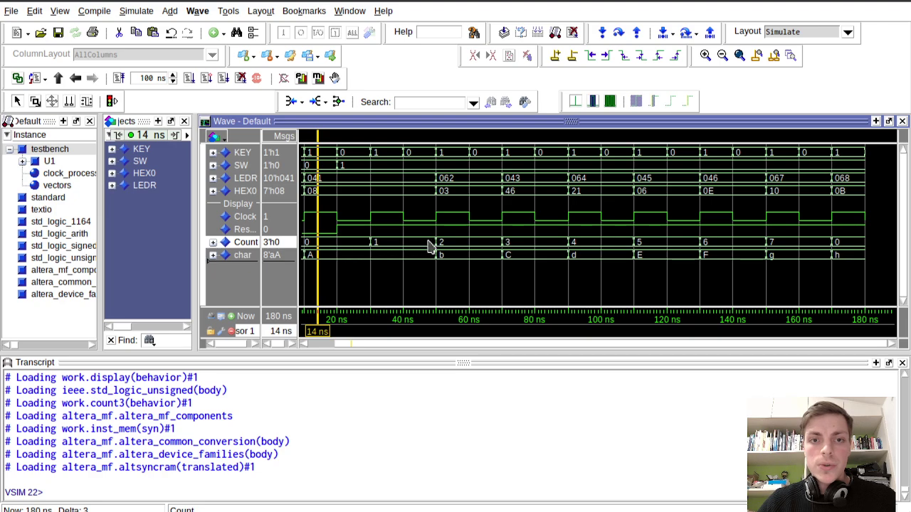
pyautogui.hotkey('alt', 'Tab')
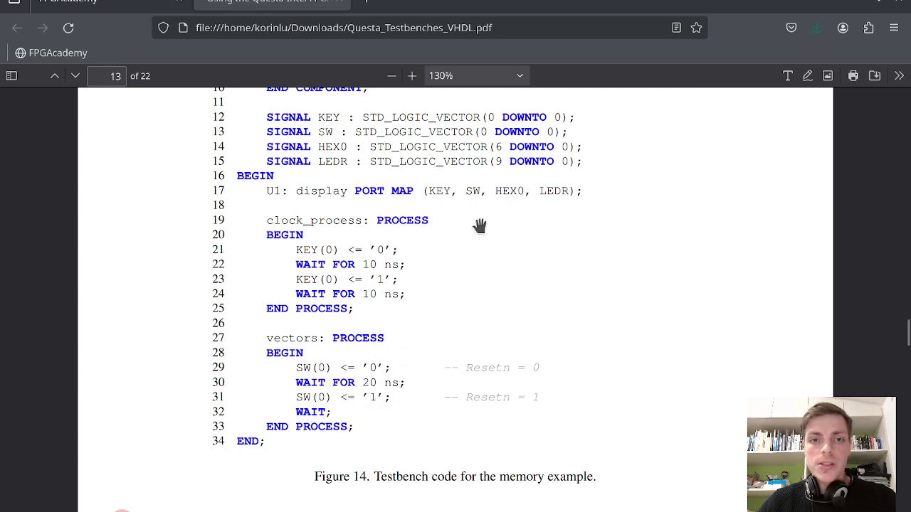
pyautogui.hotkey('alt', 'Tab')
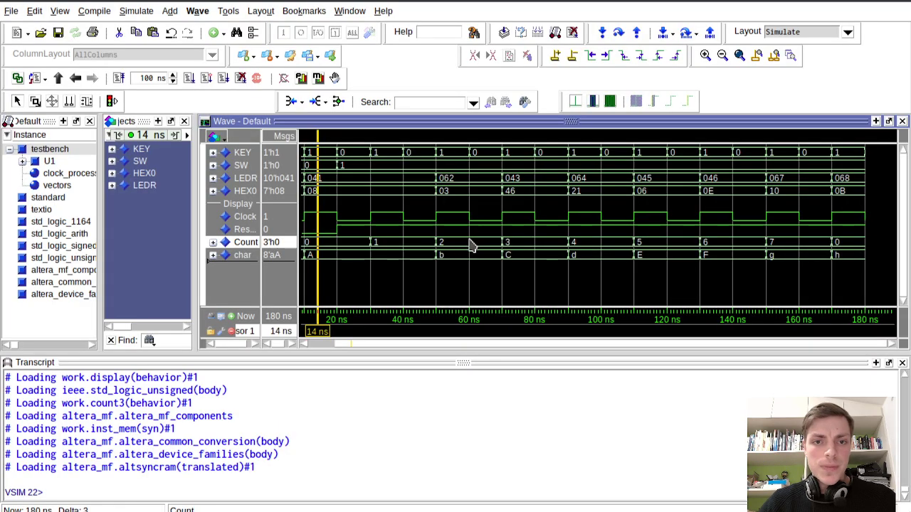
# Step: Inspect the char waveform, placing the cursor at 26 ns and 58 ns to examine the characters read from memory
pyautogui.click(360, 257)
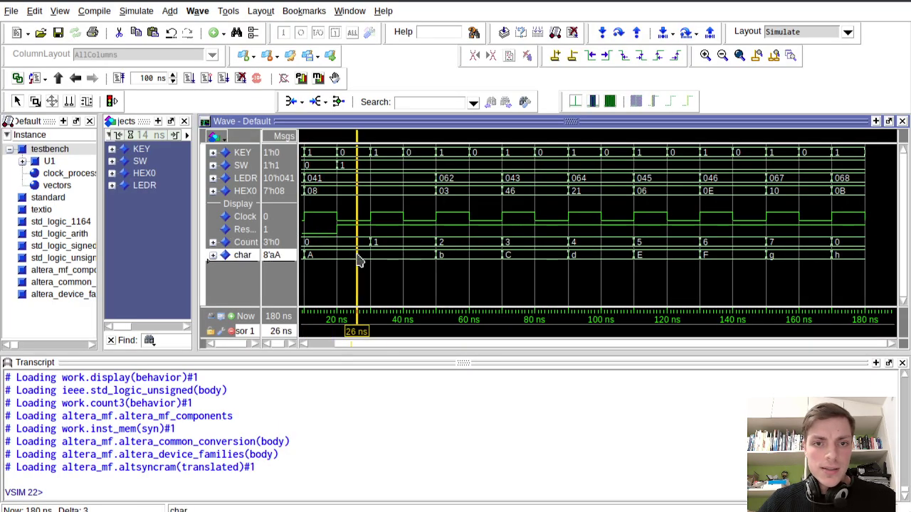
pyautogui.click(461, 260)
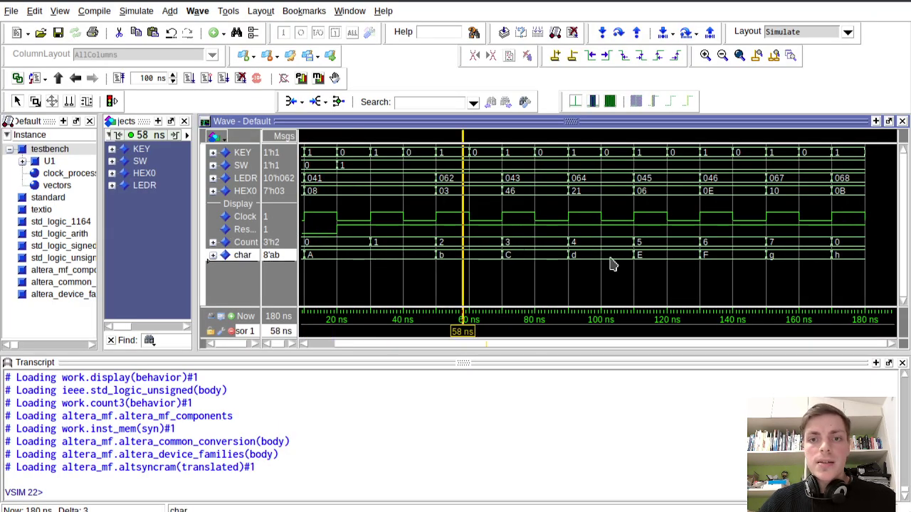
pyautogui.moveTo(585, 259)
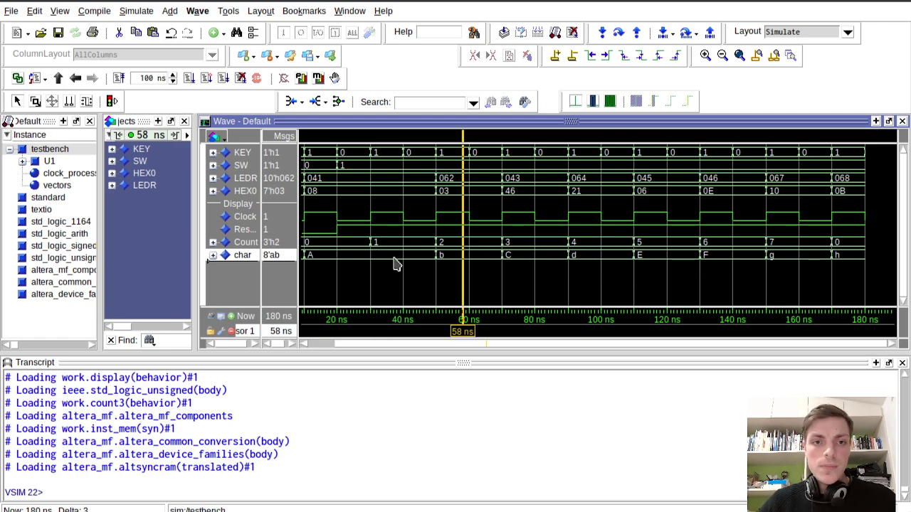
pyautogui.moveTo(393, 262)
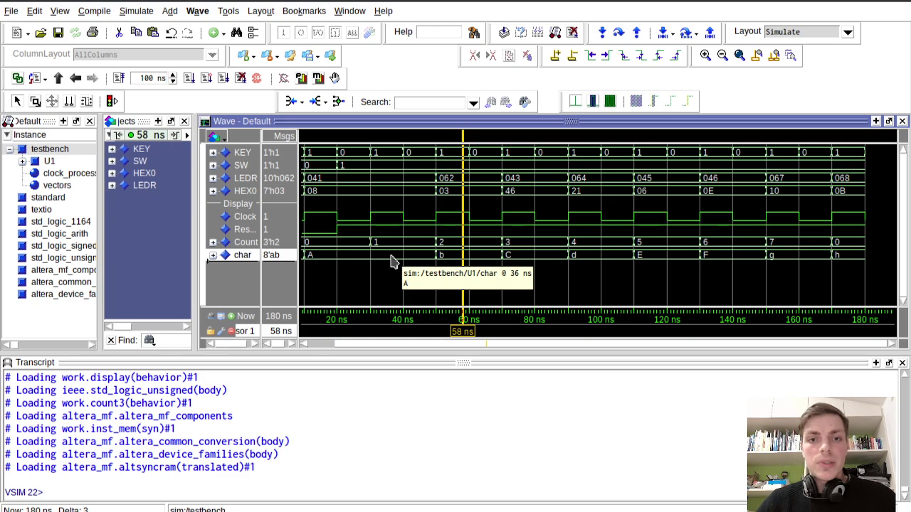
# Step: Switch back to the PDF tutorial and read Section 5, Setting up a Questa Simulation
pyautogui.hotkey('alt', 'Tab')
pyautogui.click(106, 5)
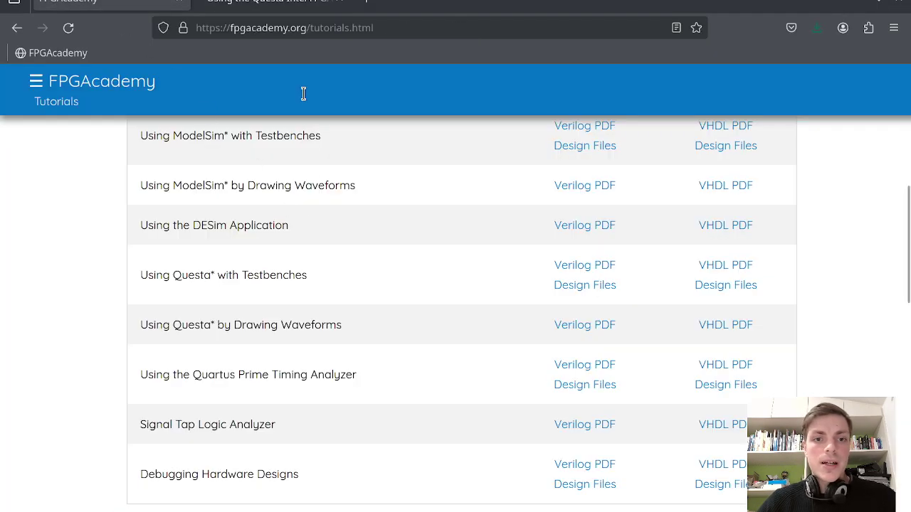
pyautogui.hotkey('ctrl', 'Tab')
pyautogui.hotkey('alt', 'Tab')
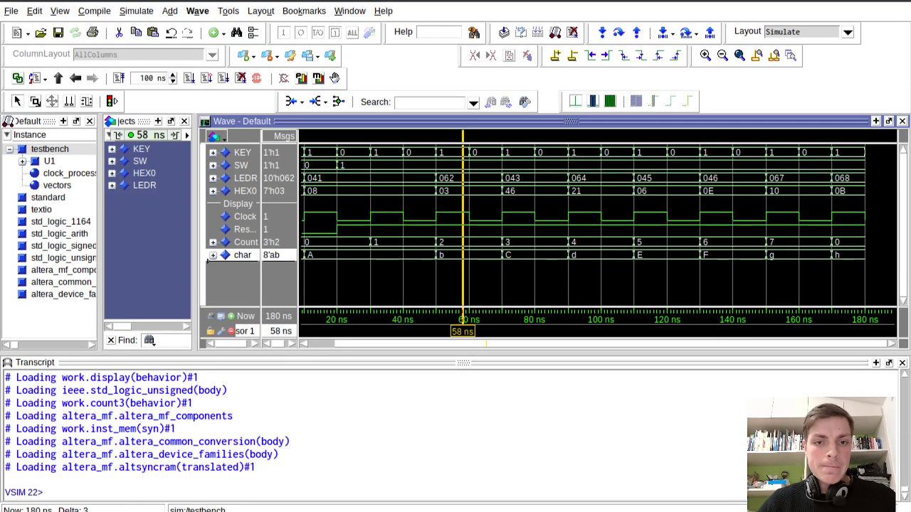
pyautogui.hotkey('alt', 'Tab')
pyautogui.scroll(-5, 355, 411)
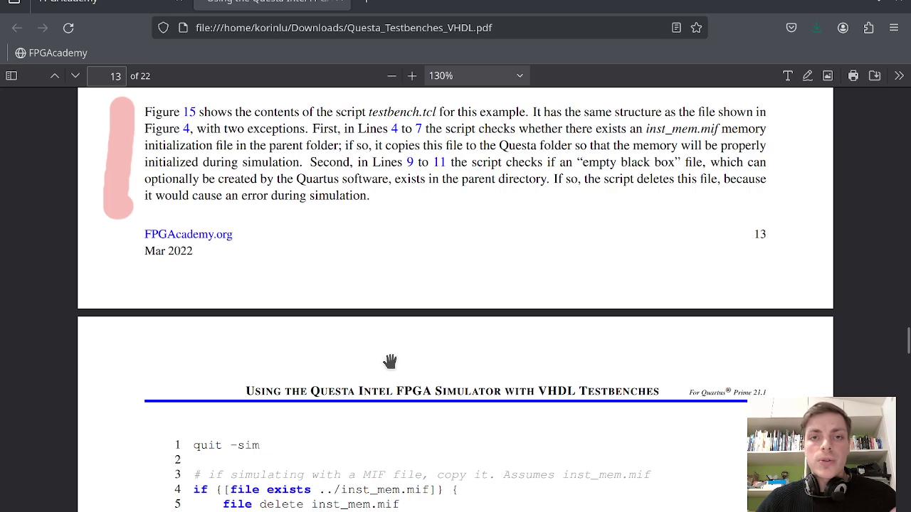
pyautogui.scroll(-12, 401, 336)
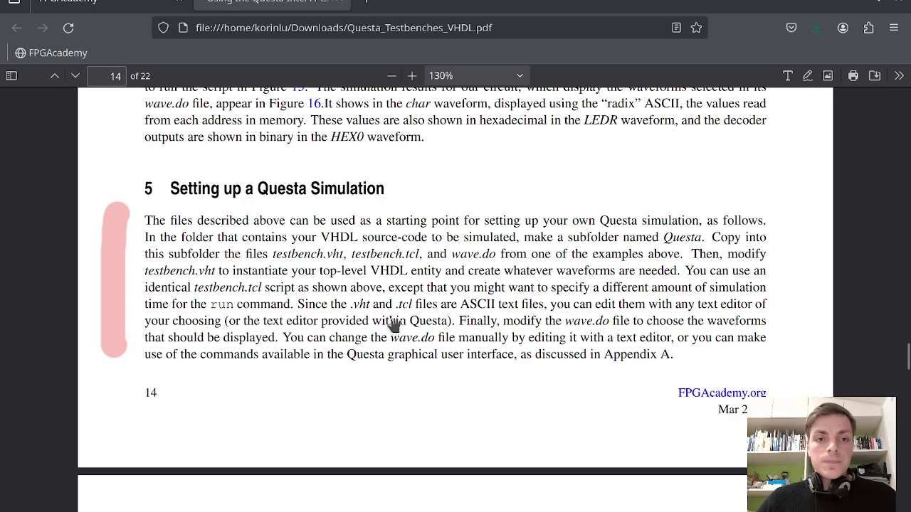
# Step: Revisit the component, signals and processes in the Figure 14 testbench, and relate them to Section 5's instructions for adapting the files
pyautogui.scroll(15, 262, 296)
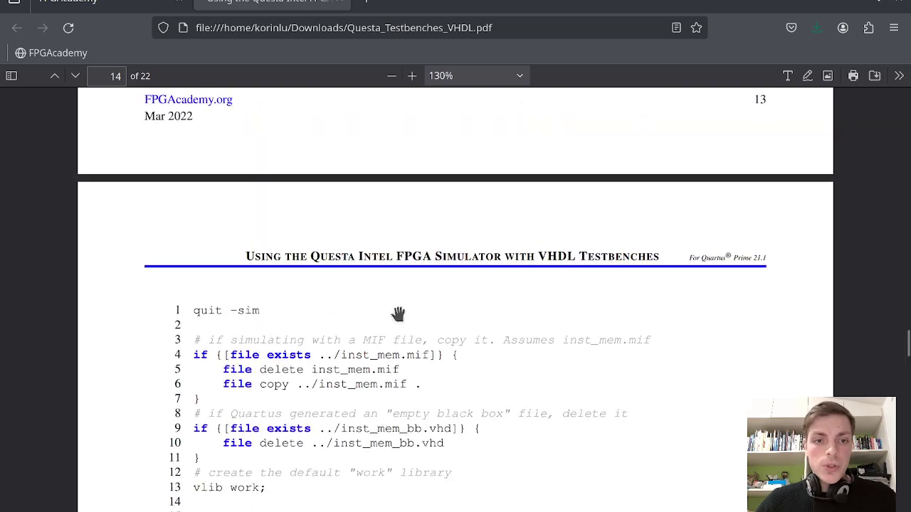
pyautogui.scroll(3, 430, 283)
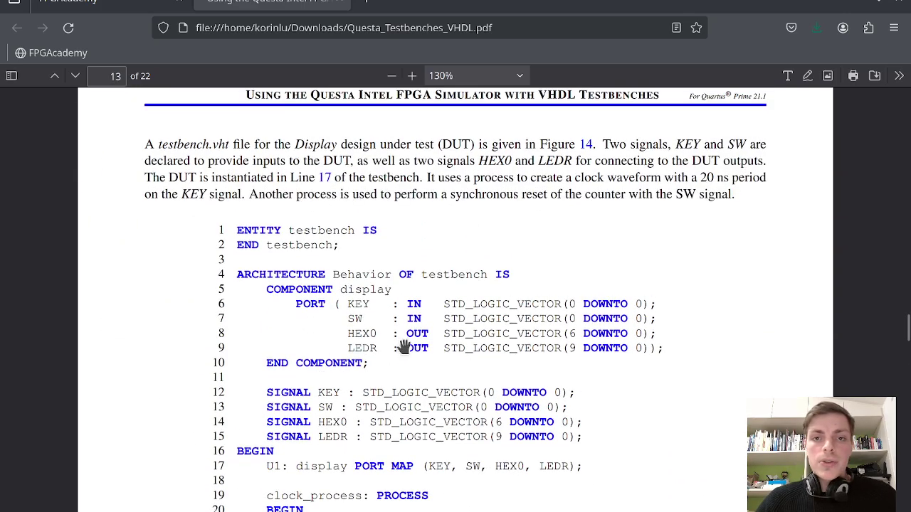
pyautogui.scroll(-3, 454, 341)
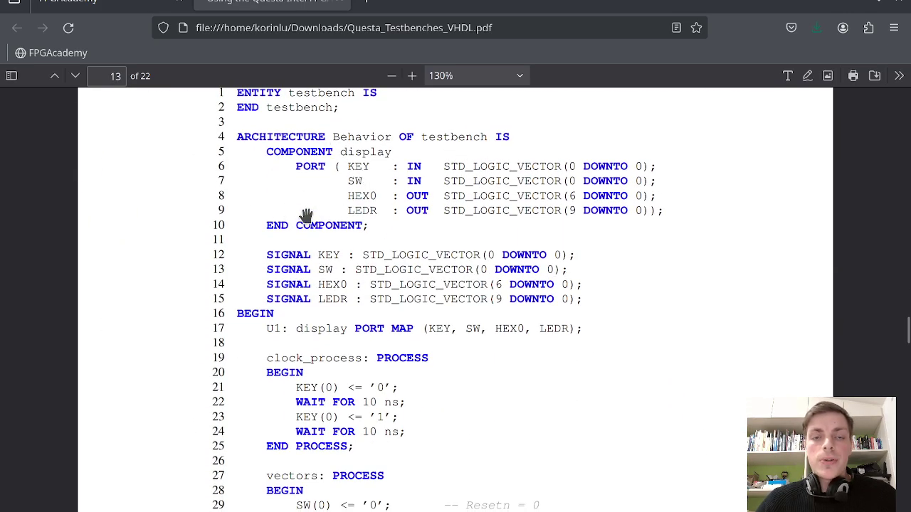
pyautogui.scroll(-3, 367, 237)
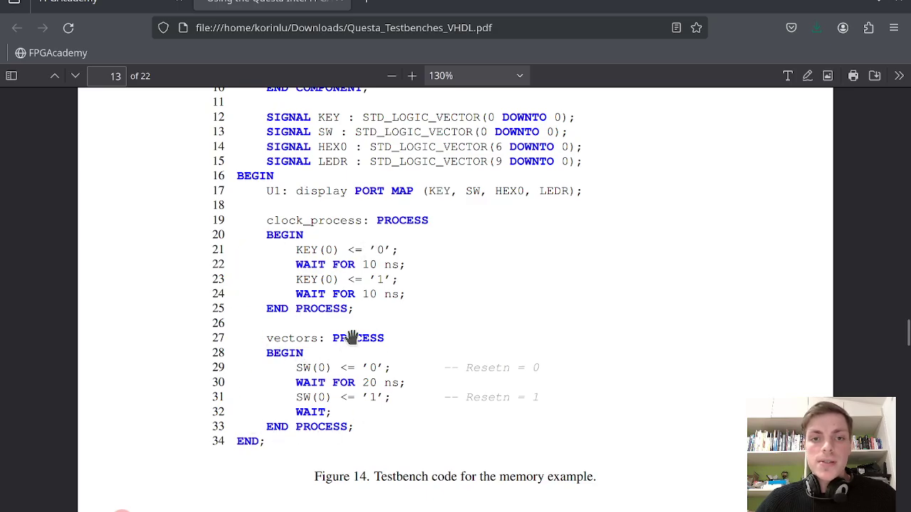
pyautogui.scroll(-15, 352, 337)
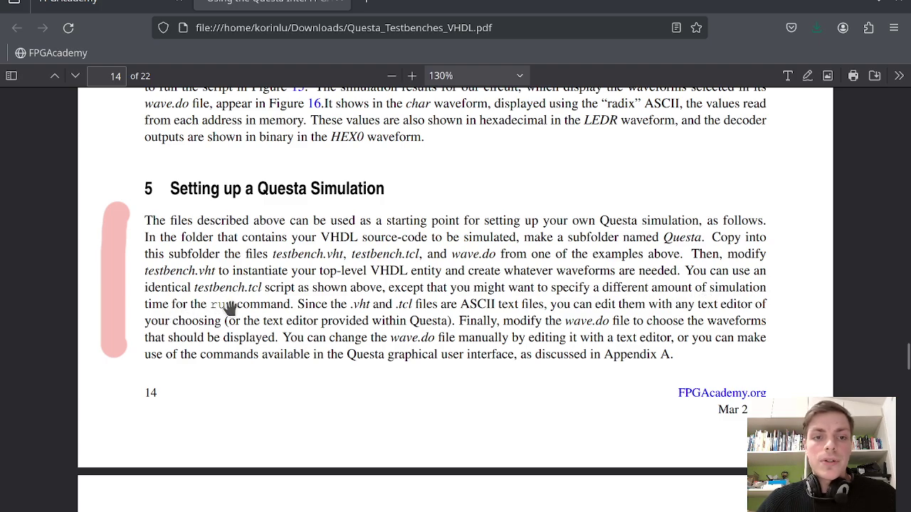
pyautogui.scroll(3, 270, 313)
pyautogui.scroll(-3, 261, 315)
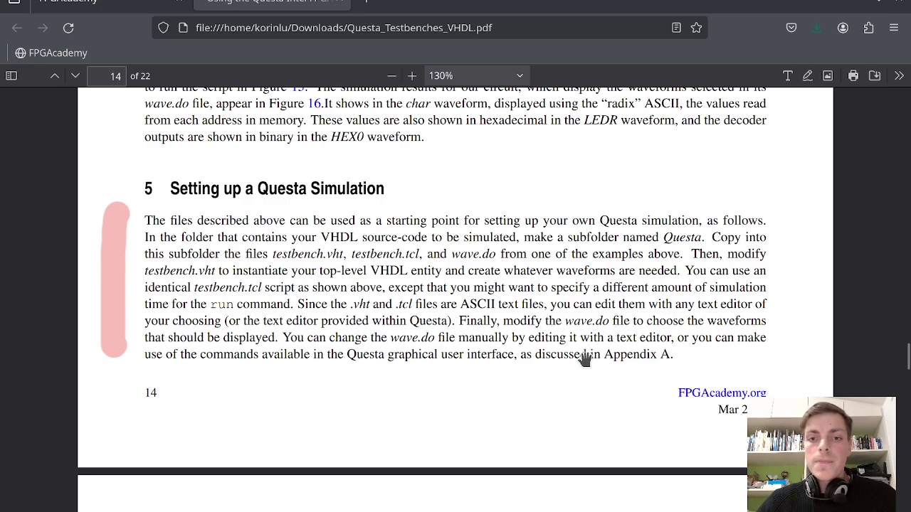
# Step: Review the adder example's testbench.tcl script in Figure 4 and its wave.do file in Figure 6
pyautogui.scroll(8, 533, 399)
pyautogui.scroll(10, 530, 397)
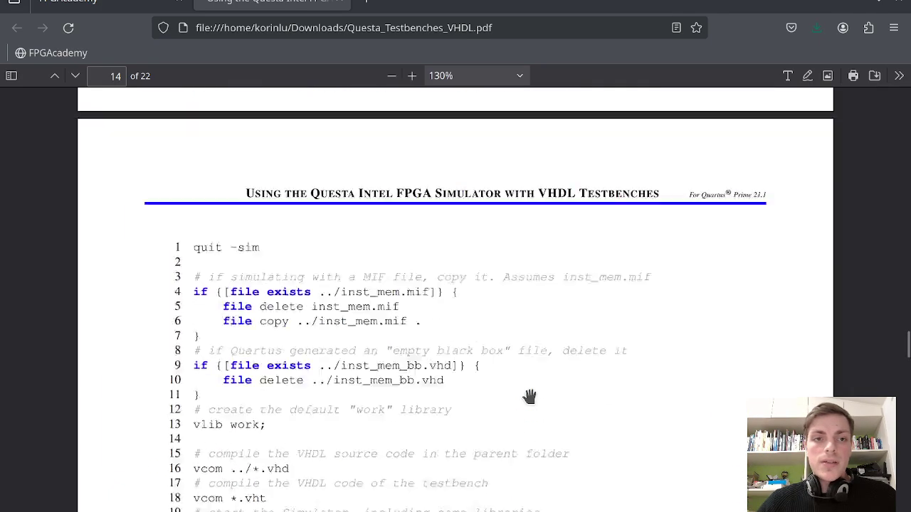
pyautogui.moveTo(905, 341); pyautogui.dragTo(905, 135)
pyautogui.scroll(12, 439, 341)
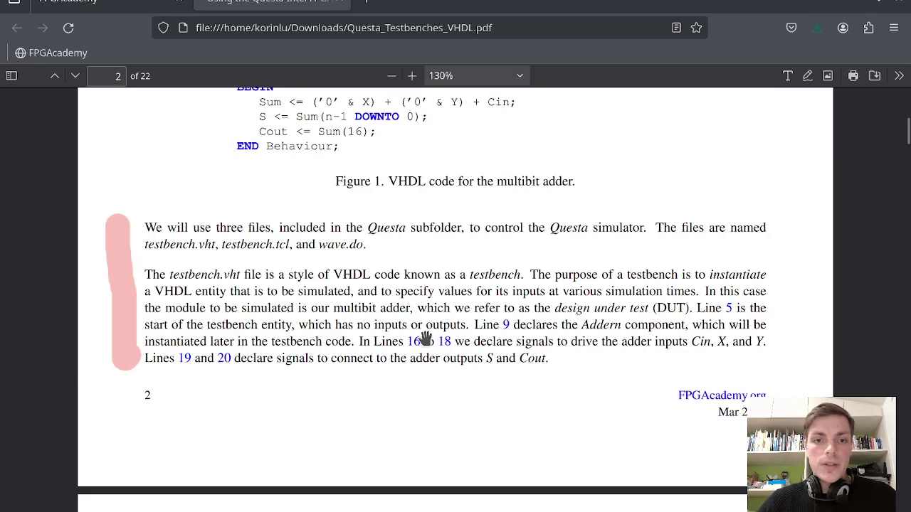
pyautogui.scroll(-20, 427, 333)
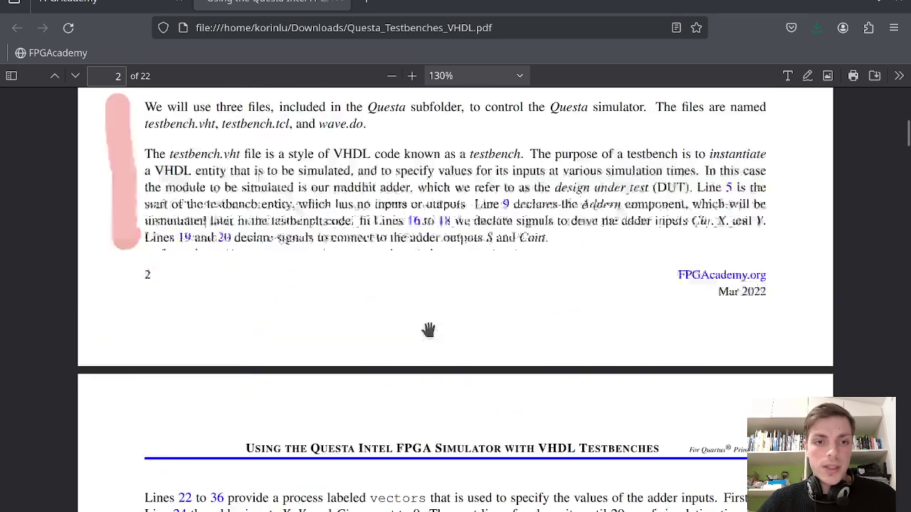
pyautogui.scroll(-20, 428, 326)
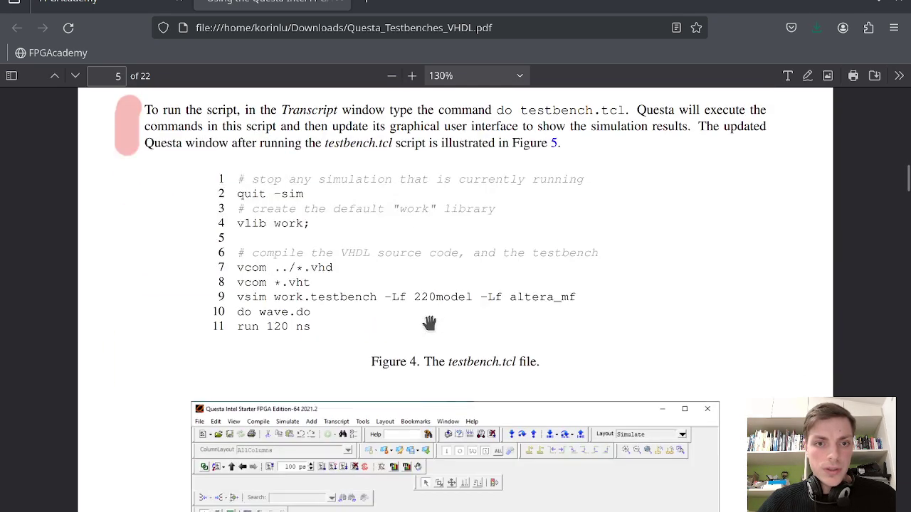
pyautogui.scroll(3, 384, 270)
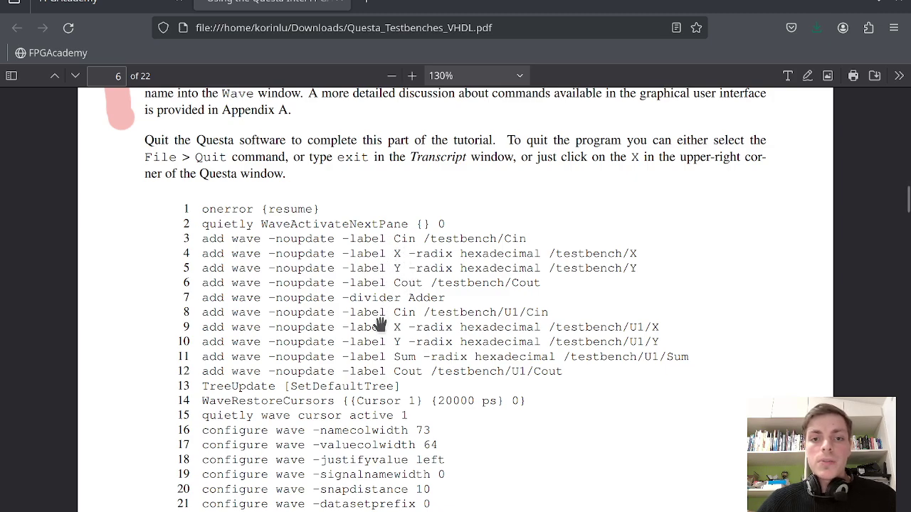
pyautogui.scroll(-5, 413, 363)
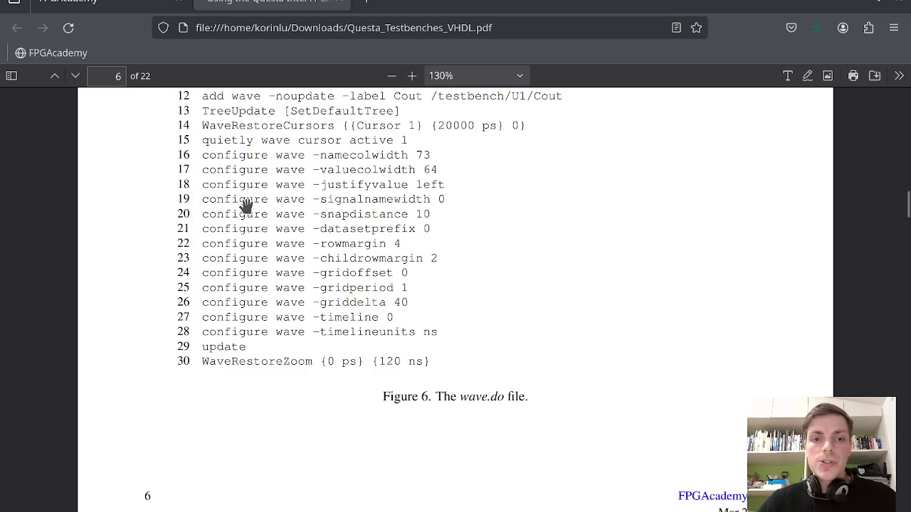
# Step: Skim the tutorial's remaining pages on adding signals and dividers to the waveform display, and return to Section 5
pyautogui.moveTo(909, 204); pyautogui.dragTo(908, 267)
pyautogui.scroll(-20, 525, 317)
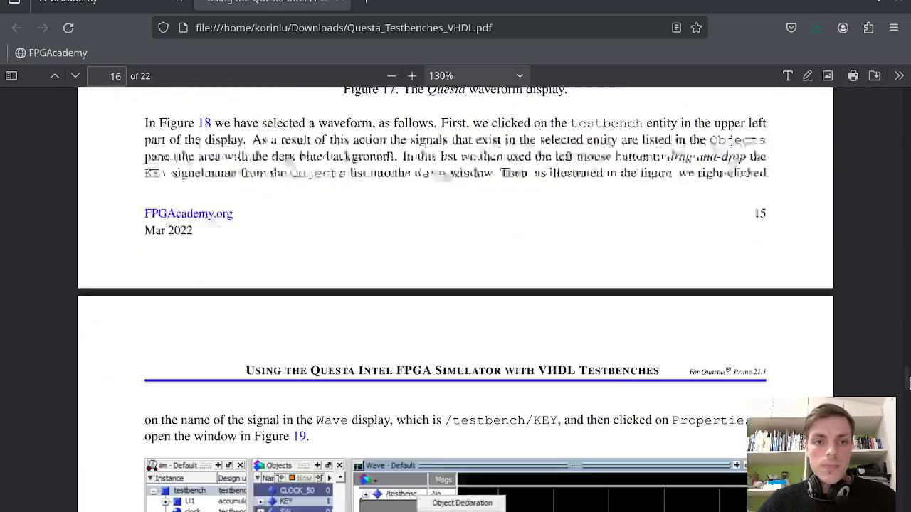
pyautogui.scroll(-20, 526, 317)
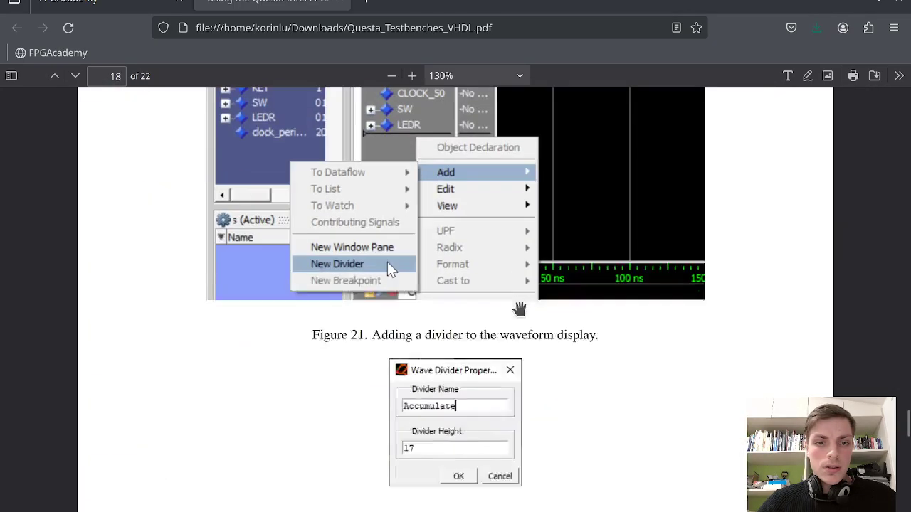
pyautogui.scroll(-20, 518, 299)
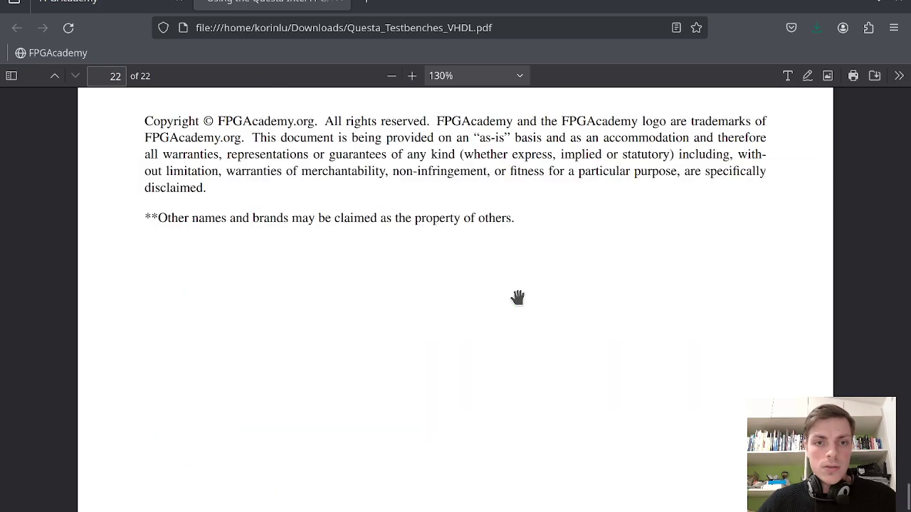
pyautogui.scroll(20, 512, 282)
pyautogui.scroll(20, 495, 299)
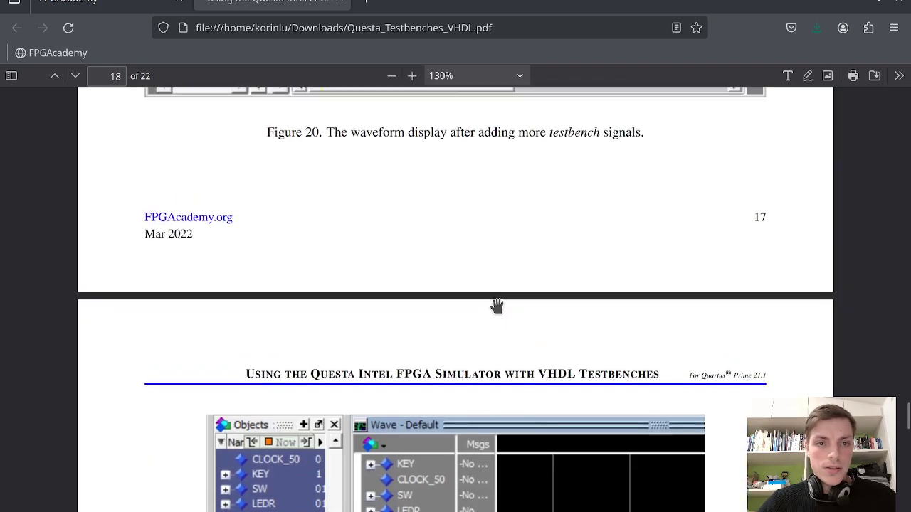
pyautogui.scroll(20, 501, 305)
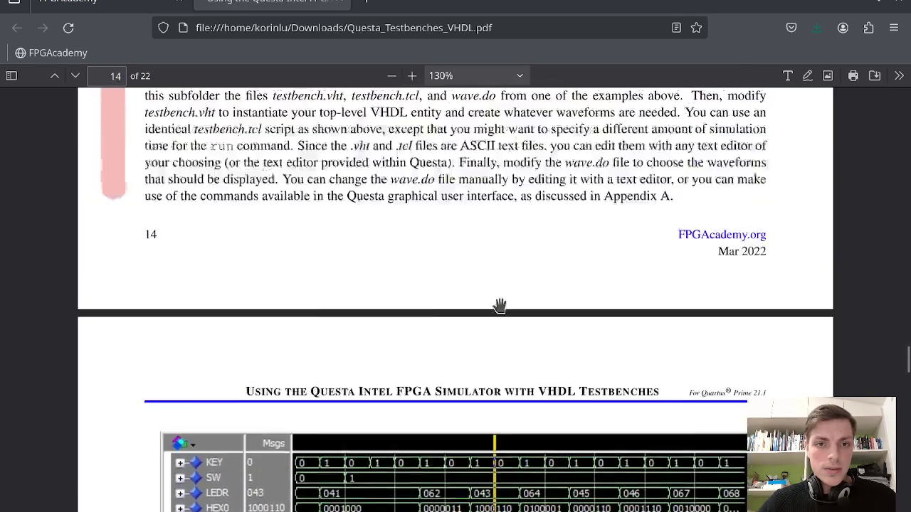
pyautogui.scroll(-4, 499, 332)
pyautogui.scroll(3, 499, 332)
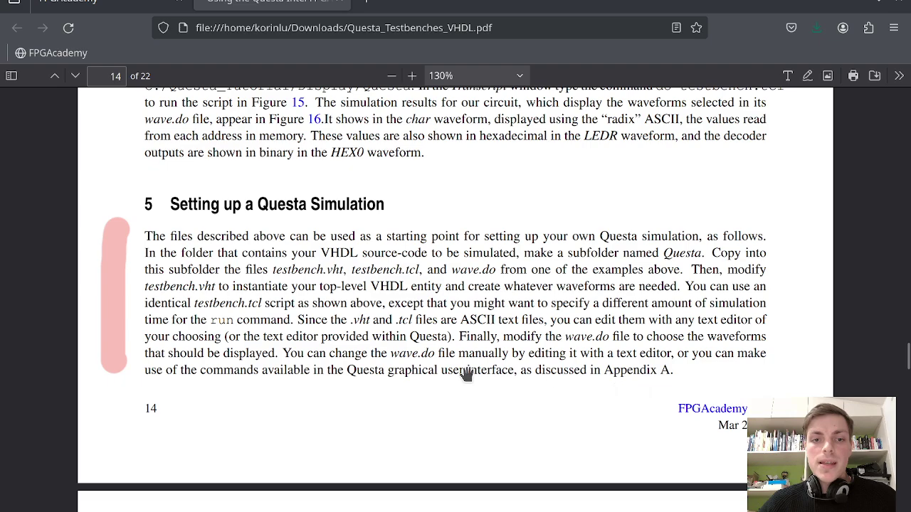
# Step: Look over the Figure 16 simulation results and the start of Appendix A on the Questa graphical user interface, and return to Section 5
pyautogui.scroll(-5, 289, 391)
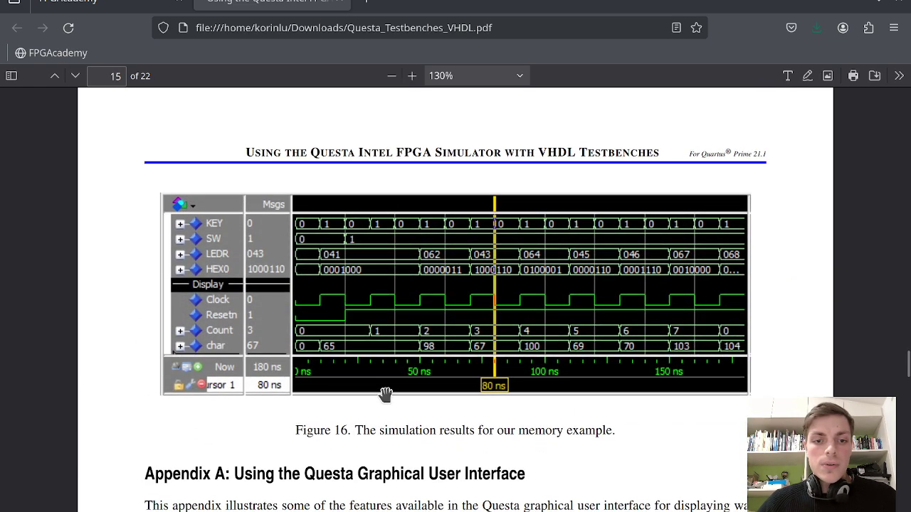
pyautogui.scroll(-5, 385, 395)
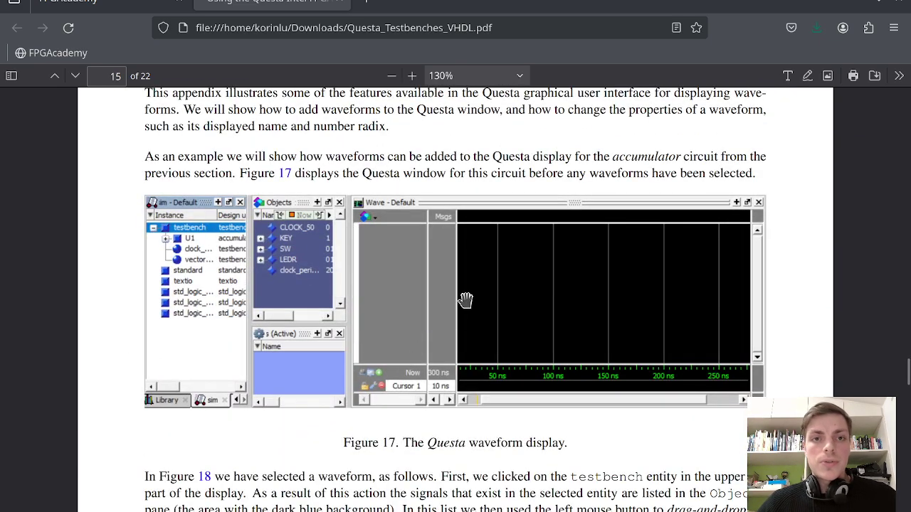
pyautogui.scroll(8, 456, 291)
pyautogui.scroll(5, 264, 196)
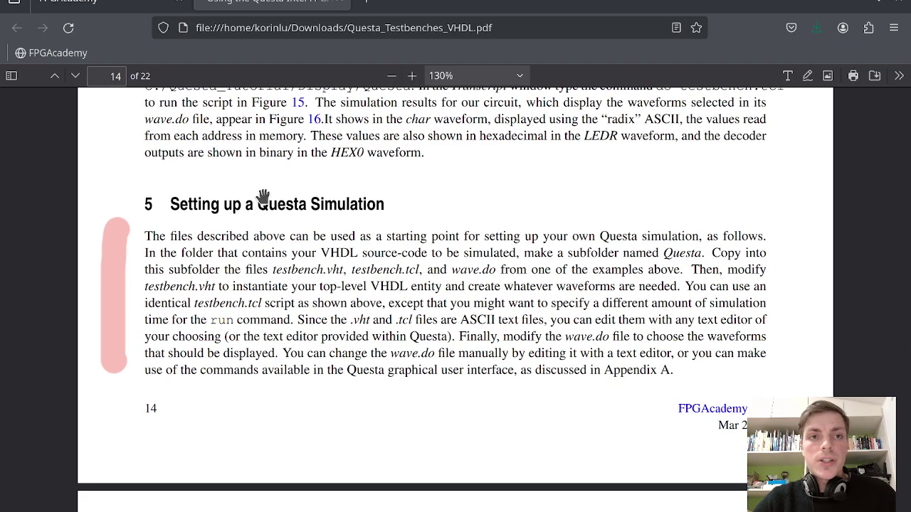
# Step: Switch to the FPGAcademy site, open its Courses page and browse the list of lab exercises with their Verilog and VHDL downloads
pyautogui.click(106, 5)
pyautogui.scroll(10, 567, 358)
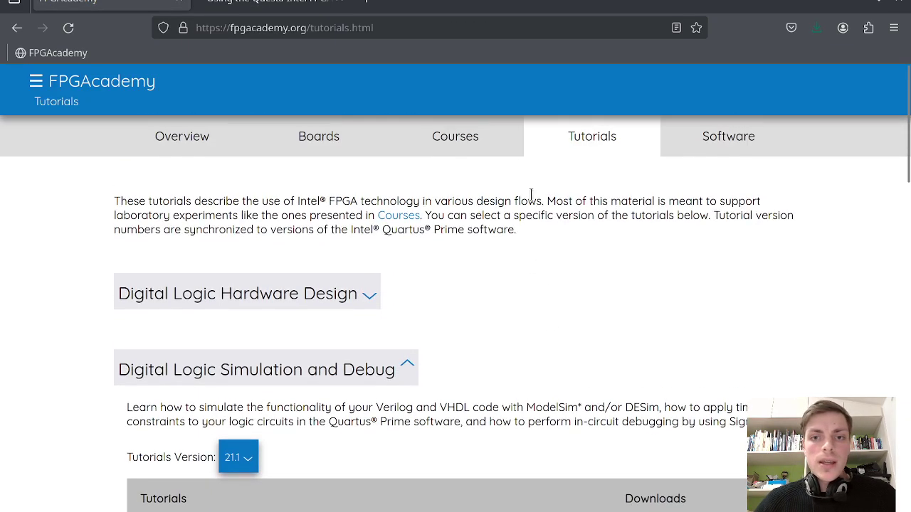
pyautogui.click(456, 137)
pyautogui.scroll(-10, 236, 409)
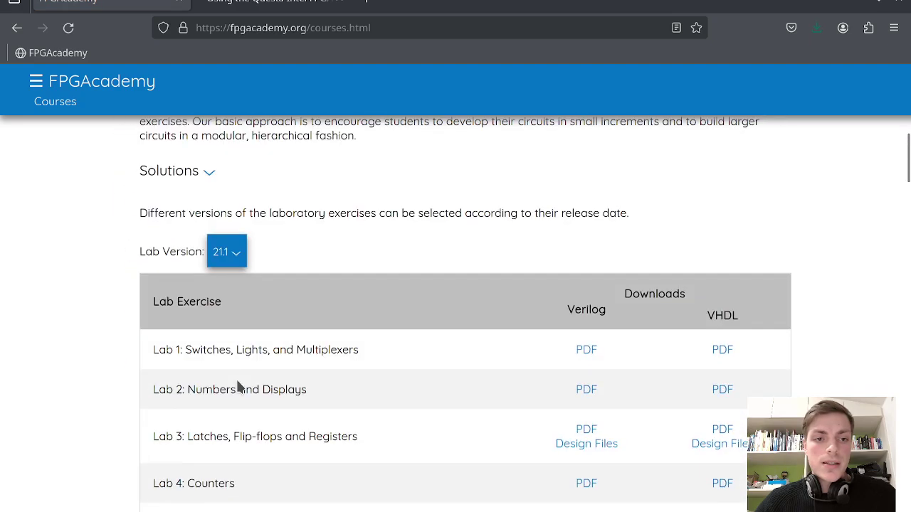
pyautogui.click(183, 439)
pyautogui.scroll(-3, 126, 433)
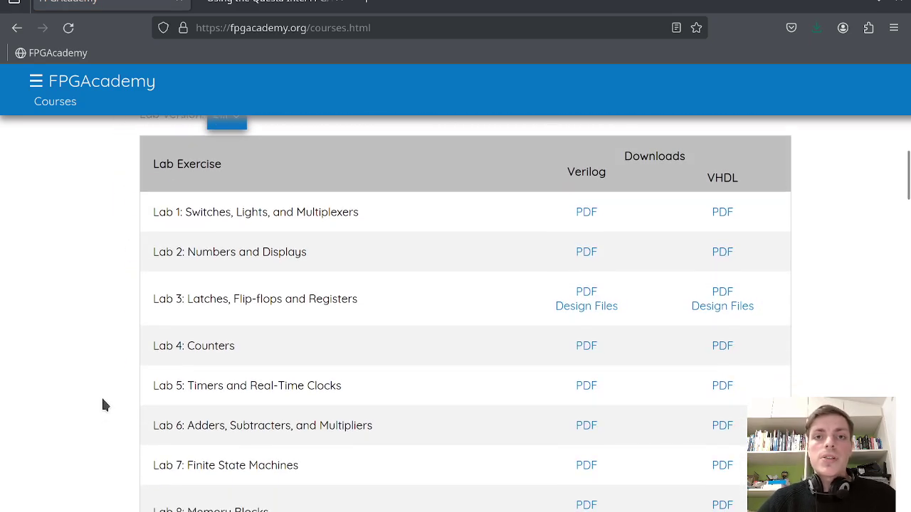